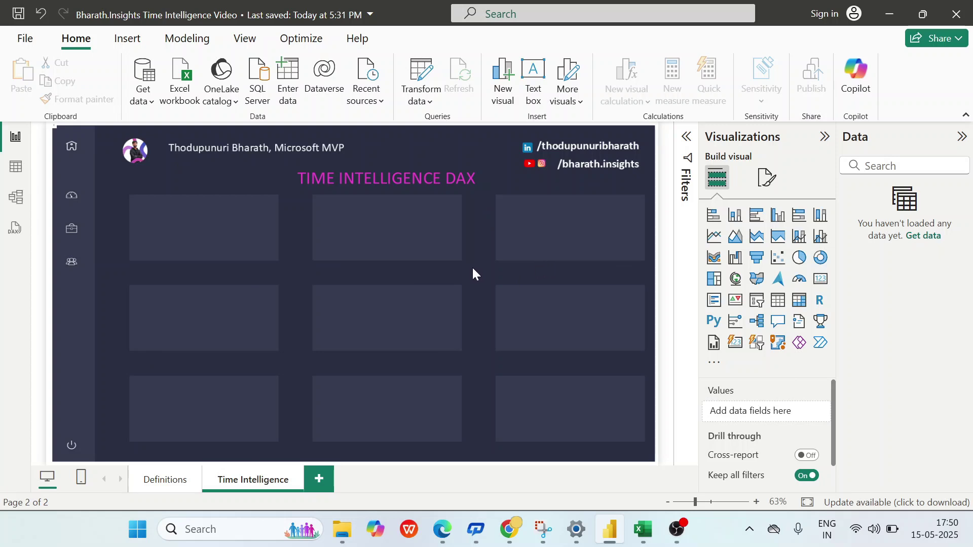
# Switch to the Time Intelligence Use Case workbook in Excel and enter the headers Date in A1 and Sales in B1.
pyautogui.click(667, 476)
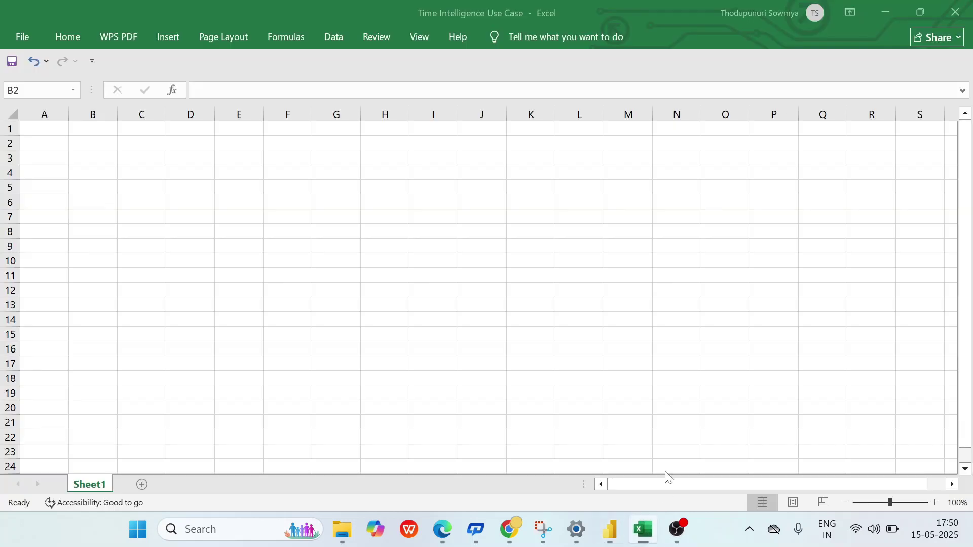
pyautogui.click(339, 266)
pyautogui.click(53, 133)
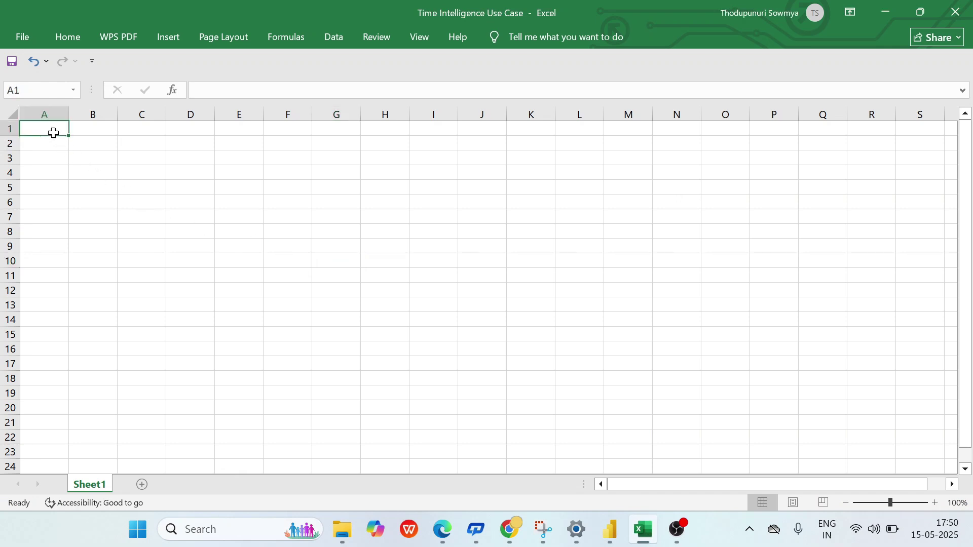
pyautogui.write('Date')
pyautogui.press('Tab')
pyautogui.write('Sales')
pyautogui.press('Return')
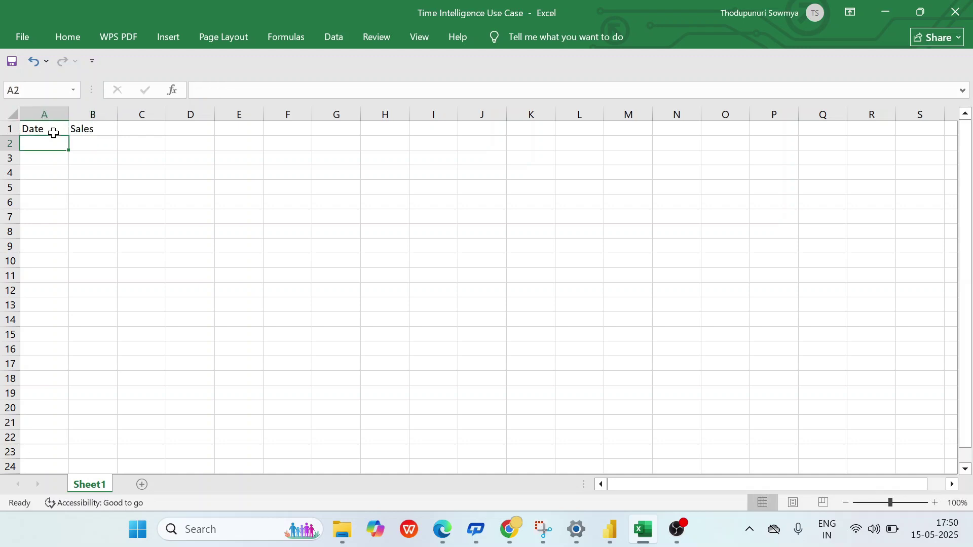
# Enter 01/01/2023 in A2, widen the Date column and fill daily dates down to 31-12-2024 in row 732.
pyautogui.write('01/01')
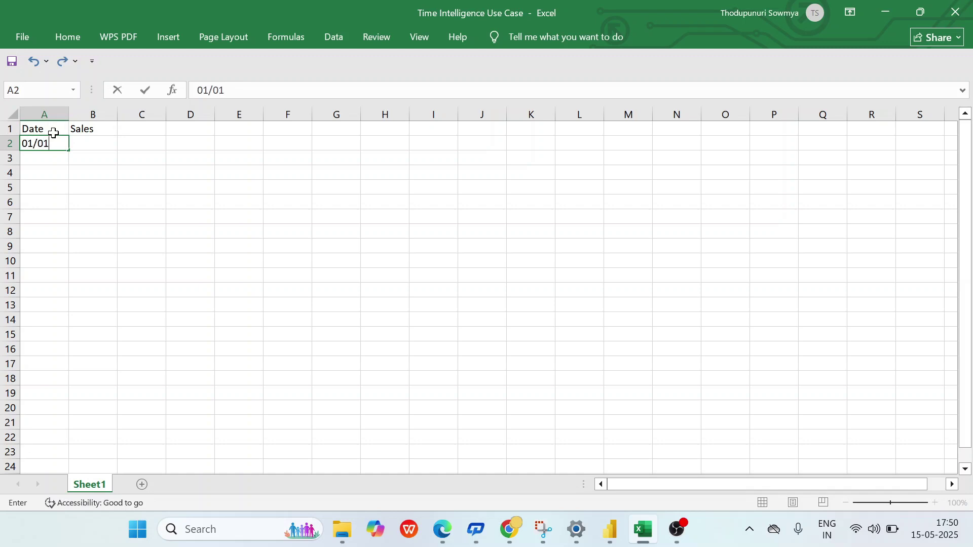
pyautogui.write('/2023')
pyautogui.press('Return')
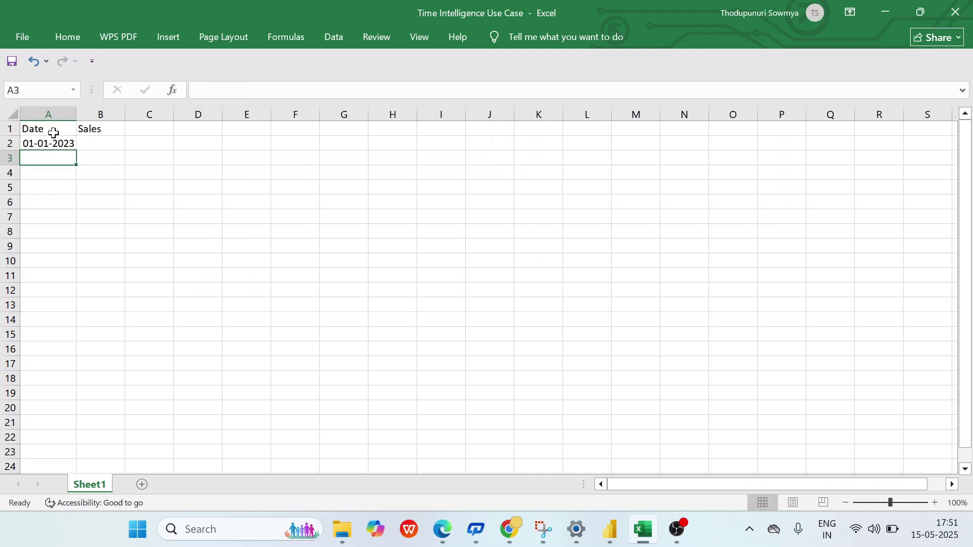
pyautogui.moveTo(77, 113); pyautogui.dragTo(96, 113)
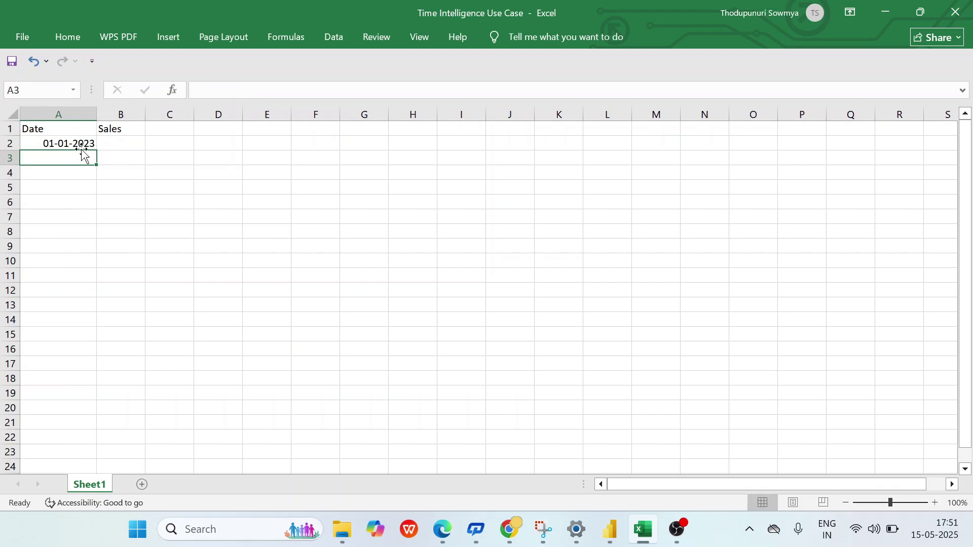
pyautogui.click(77, 140)
pyautogui.moveTo(97, 151); pyautogui.dragTo(66, 318)
pyautogui.click(68, 321)
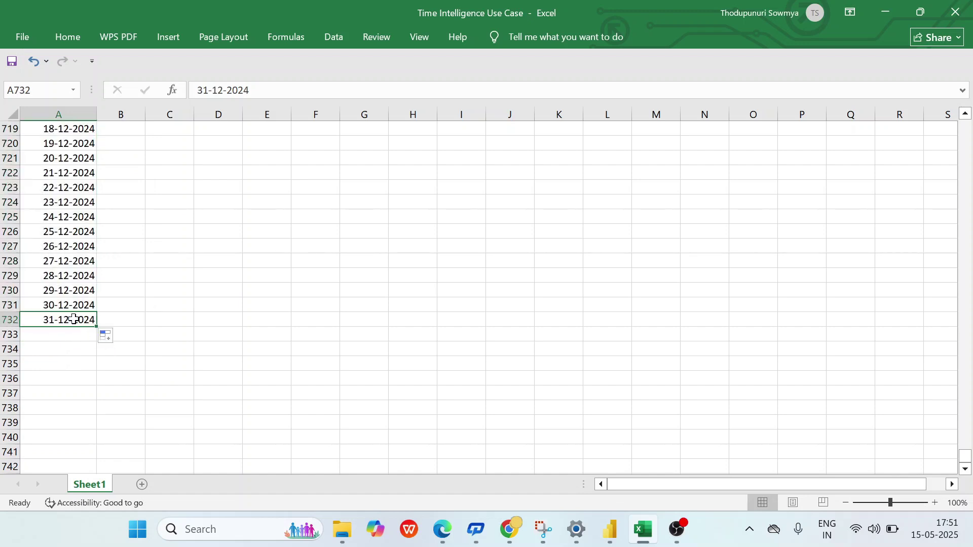
pyautogui.hotkey('ctrl', 'Home')
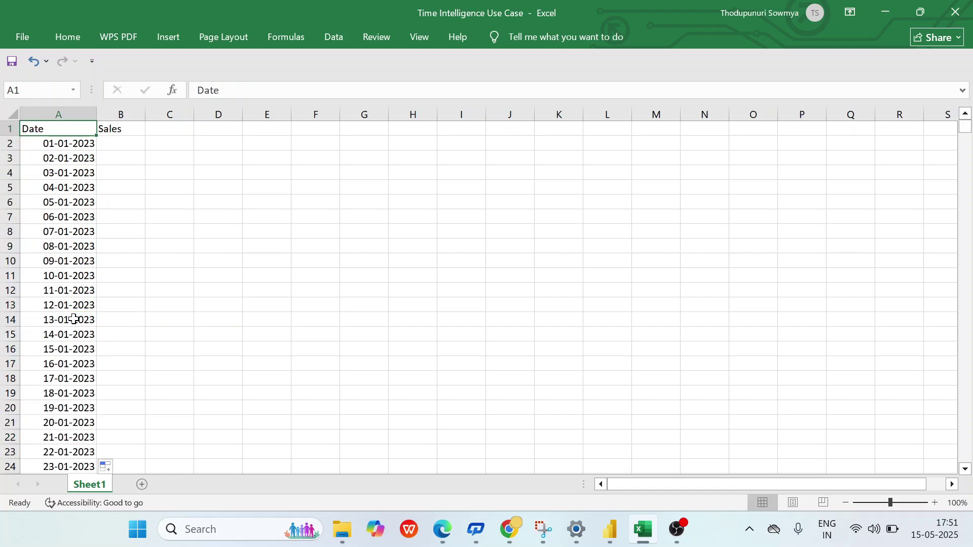
pyautogui.click(59, 142)
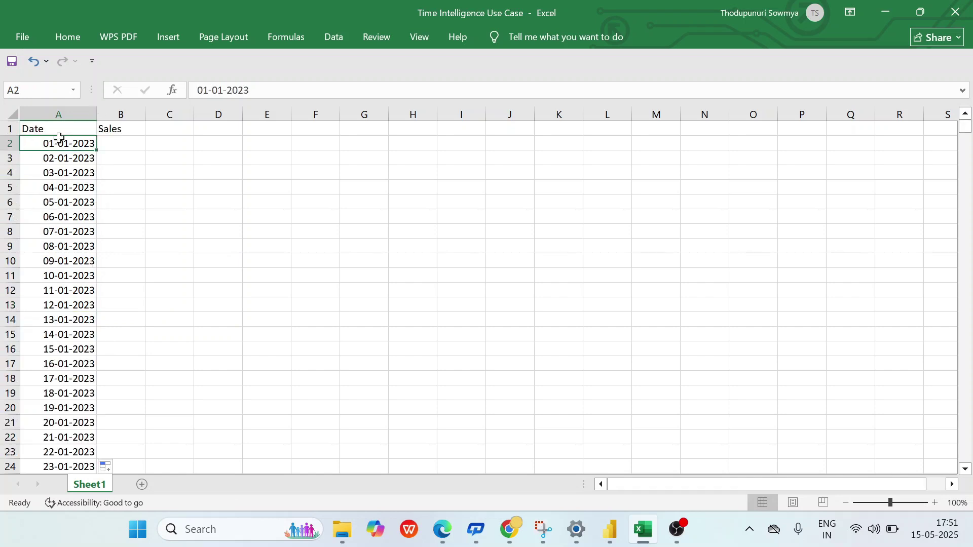
# Widen the Sales column, enter =RANDBETWEEN(10,90) in B2 and fill it down alongside all the dates.
pyautogui.click(125, 143)
pyautogui.moveTo(146, 113); pyautogui.dragTo(158, 113)
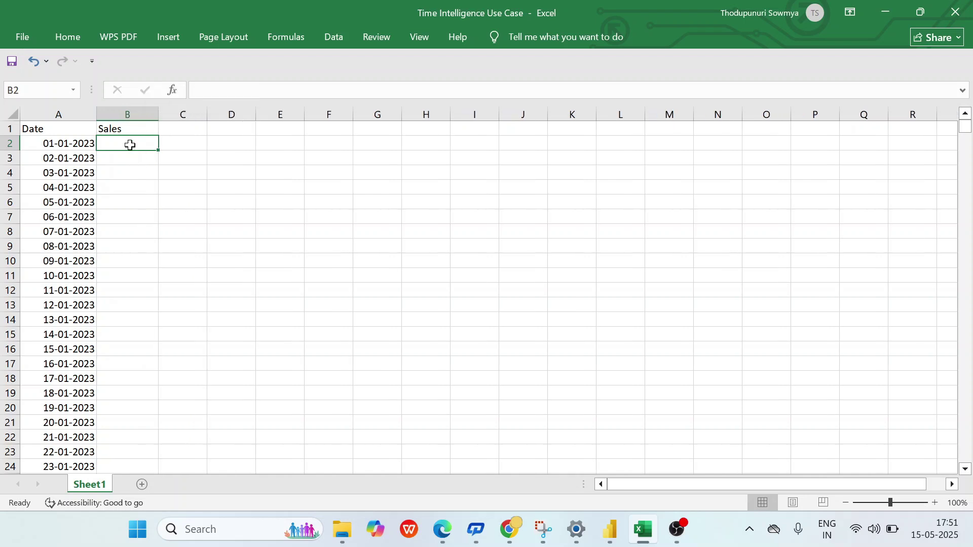
pyautogui.write('=rand')
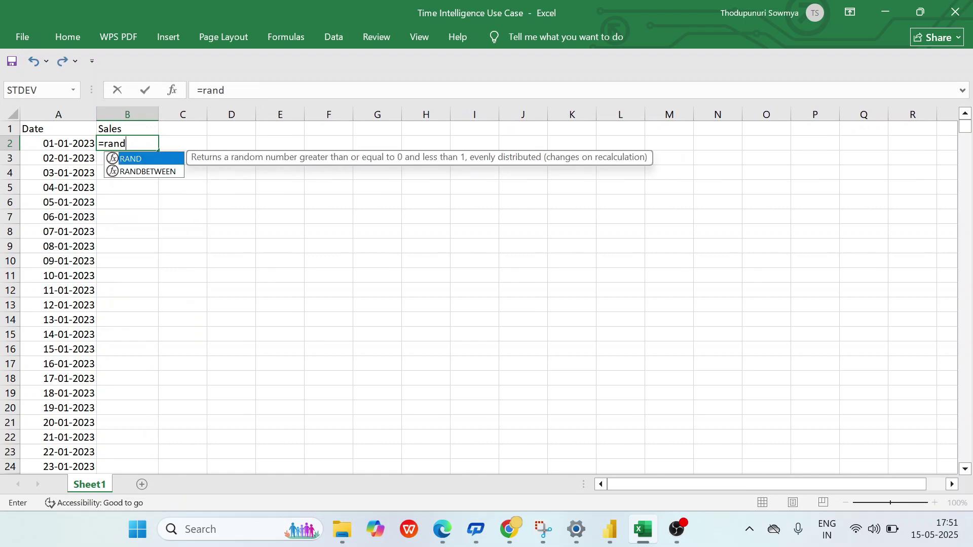
pyautogui.press('Down')
pyautogui.press('Tab')
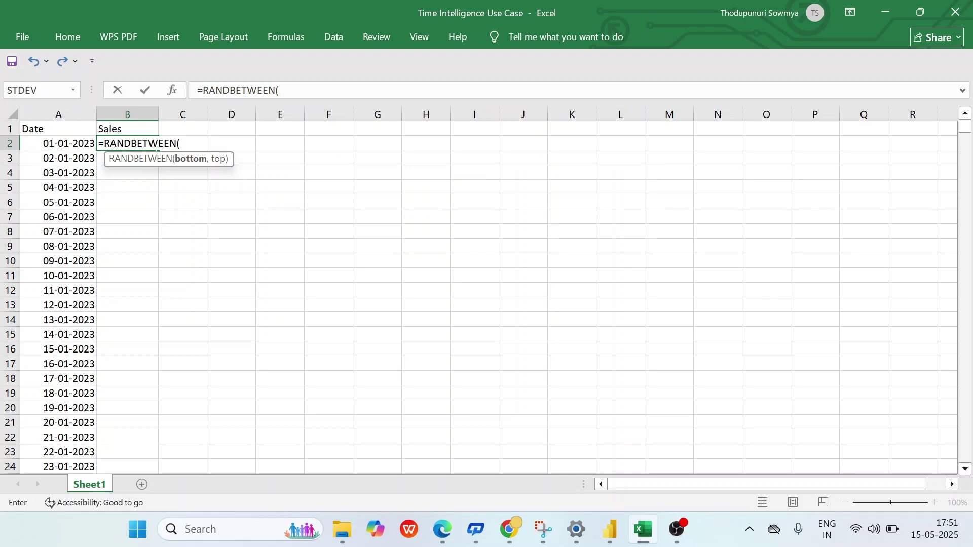
pyautogui.write('10')
pyautogui.write(',')
pyautogui.write('1')
pyautogui.write('00')
pyautogui.press('BackSpace')
pyautogui.press('BackSpace')
pyautogui.press('BackSpace')
pyautogui.write('90)')
pyautogui.press('Return')
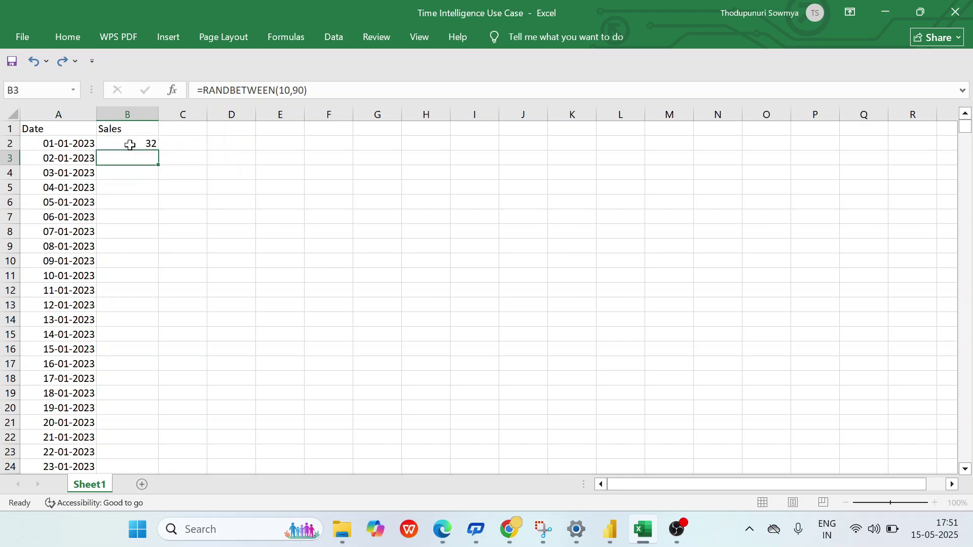
pyautogui.click(130, 145)
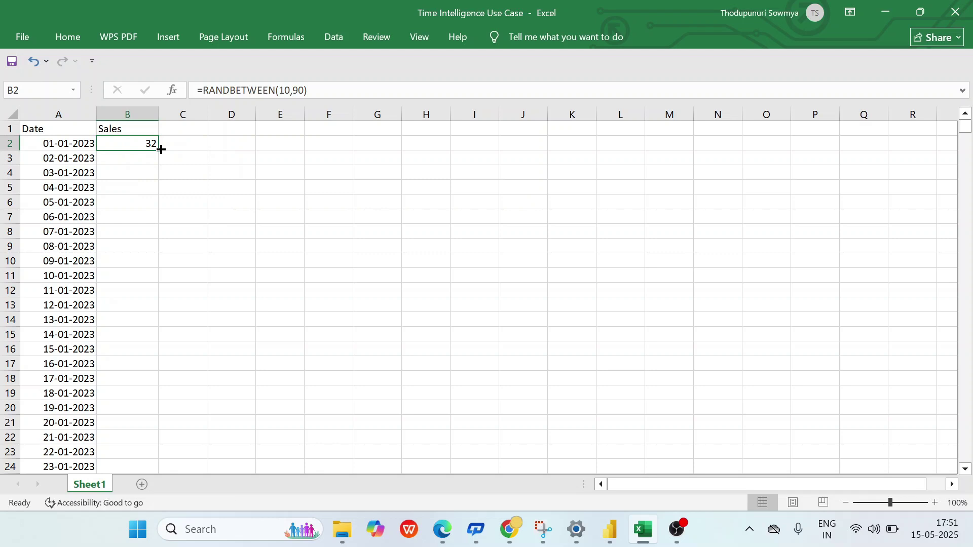
pyautogui.doubleClick(158, 152)
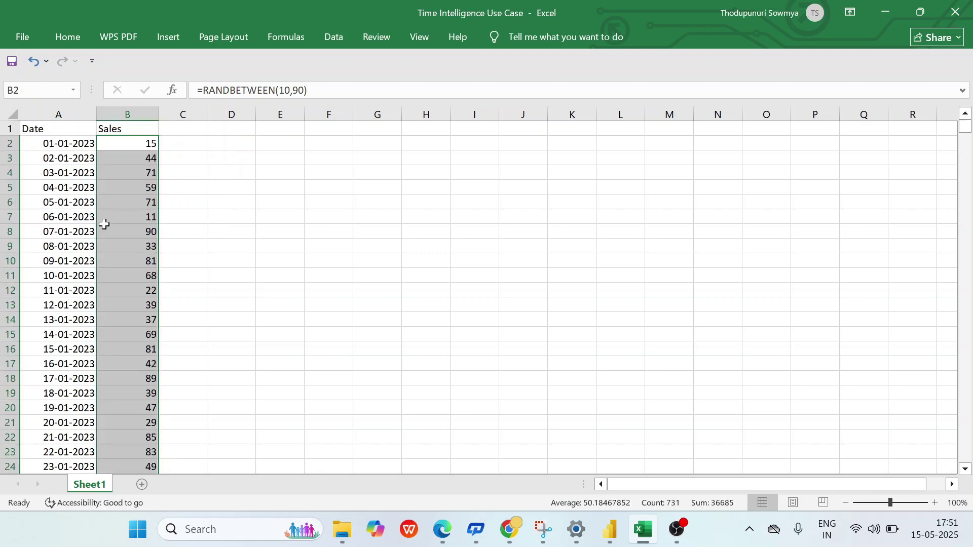
# Replace the random-number formulas in the Sales column with their values by copying and pasting them in place as values.
pyautogui.click(308, 90)
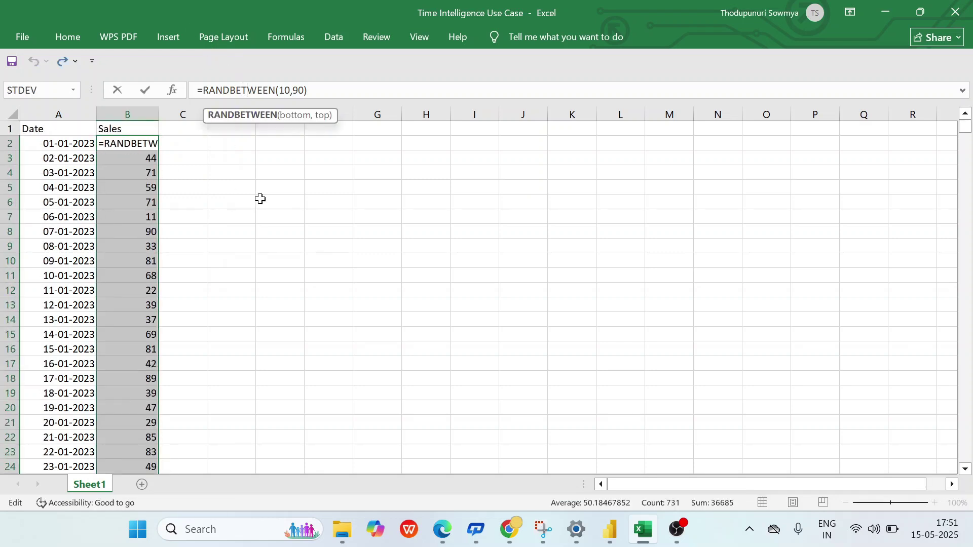
pyautogui.press('Escape')
pyautogui.hotkey('ctrl', 'c')
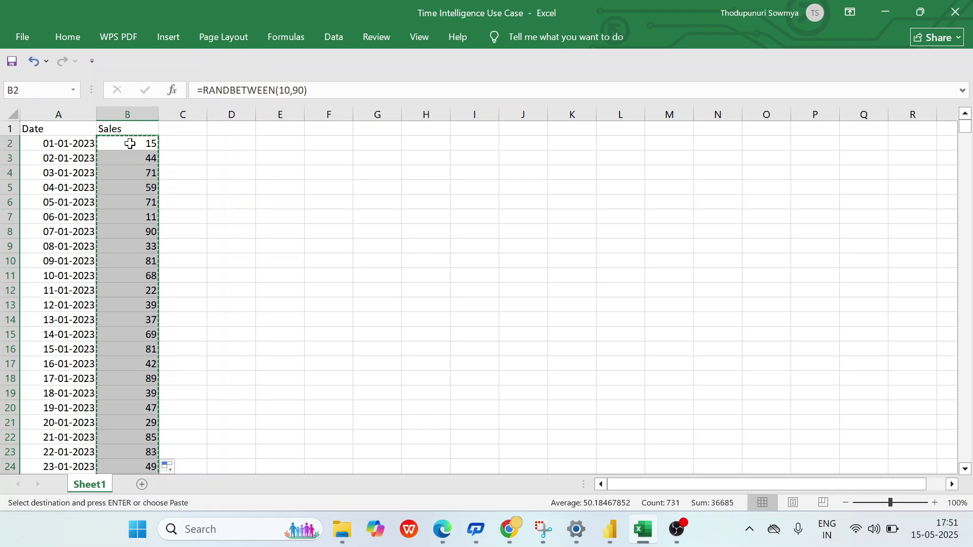
pyautogui.rightClick(130, 144)
pyautogui.click(188, 227)
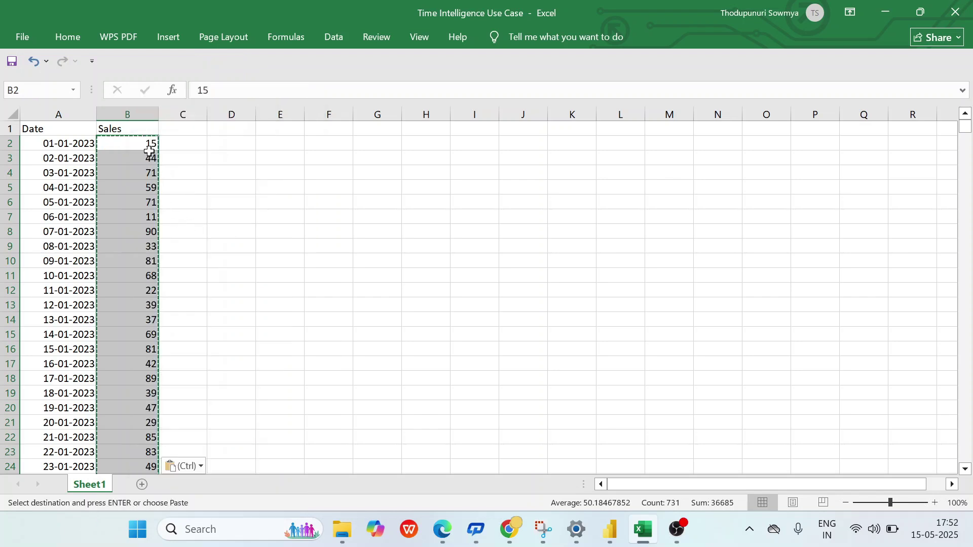
# Check several cells in the Sales column for plain numbers instead of formulas, and clear the copy selection.
pyautogui.click(149, 150)
pyautogui.click(150, 174)
pyautogui.click(127, 279)
pyautogui.press('Down')
pyautogui.press('Down')
pyautogui.press('Down')
pyautogui.press('Down')
pyautogui.click(142, 232)
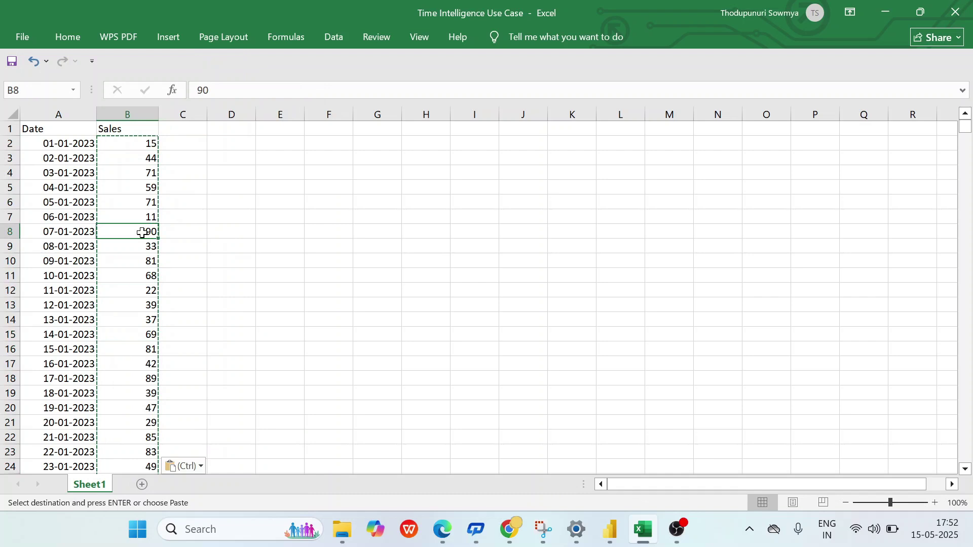
pyautogui.press('Escape')
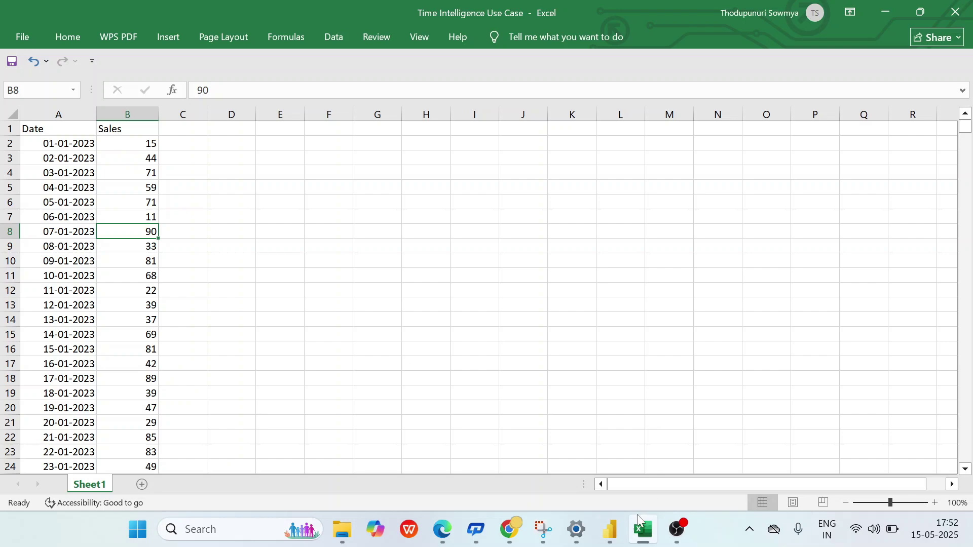
# Switch to Power BI Desktop and load Sheet1 from the Time Intelligence Use Case Excel workbook.
pyautogui.click(613, 530)
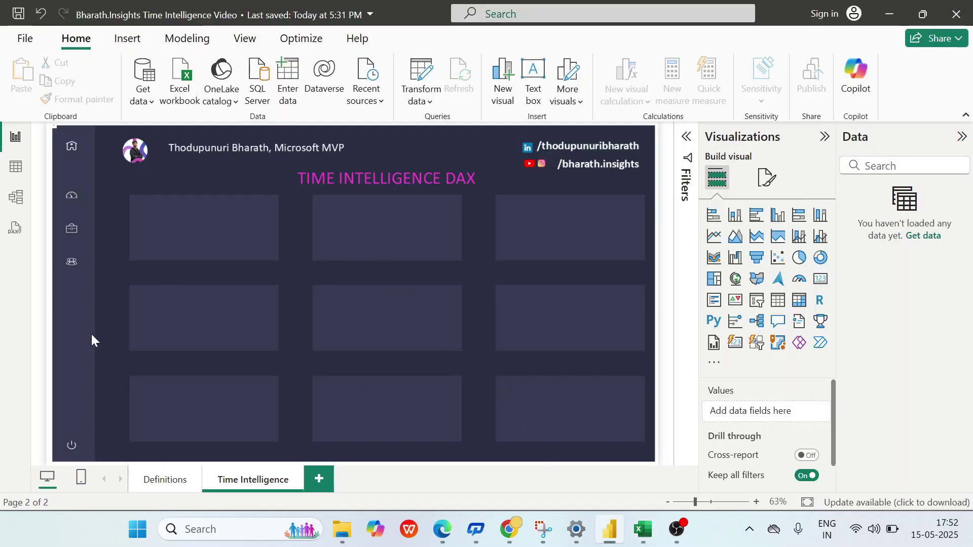
pyautogui.click(143, 96)
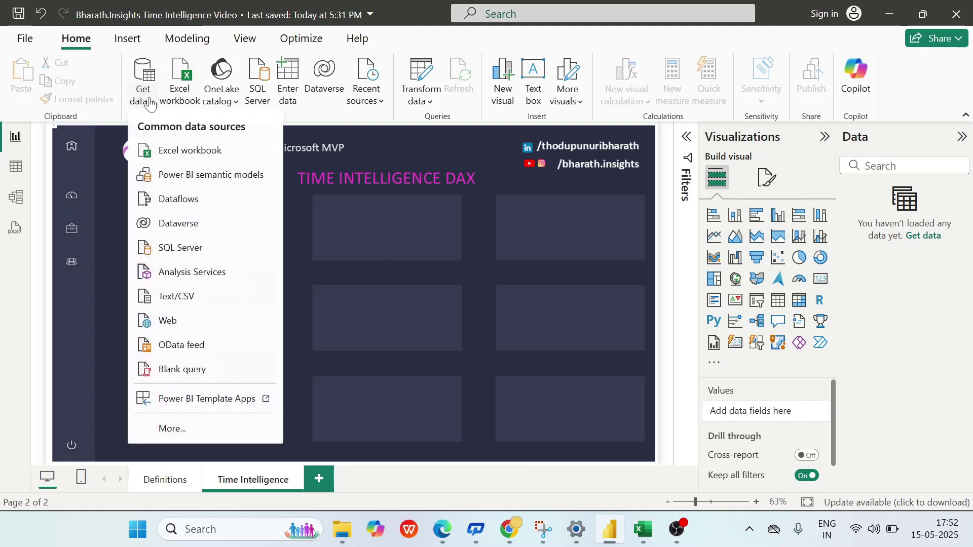
pyautogui.click(182, 152)
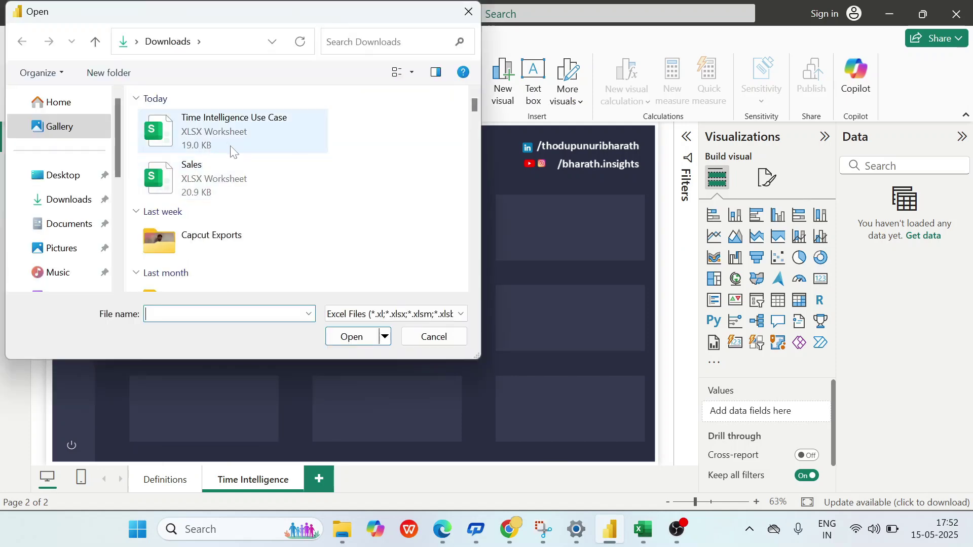
pyautogui.click(233, 133)
pyautogui.click(351, 337)
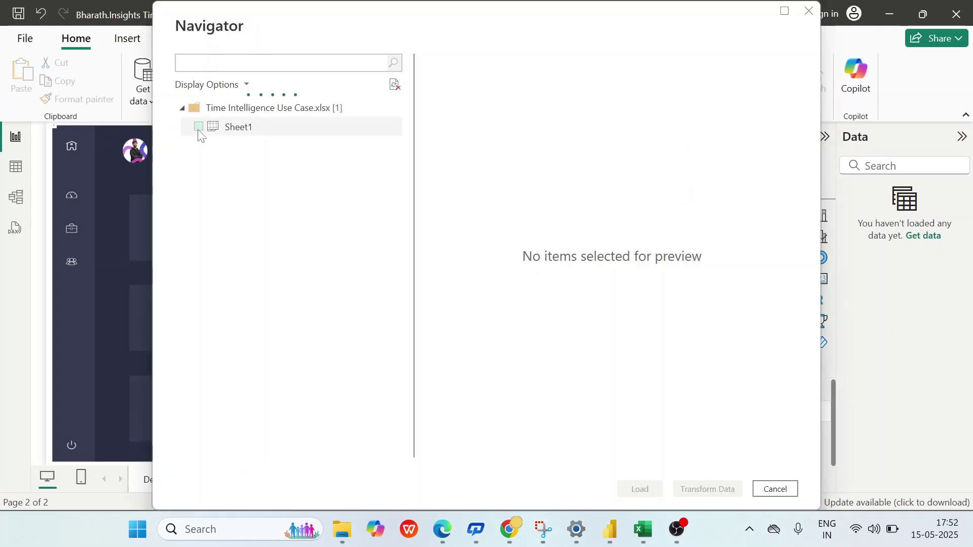
pyautogui.click(199, 129)
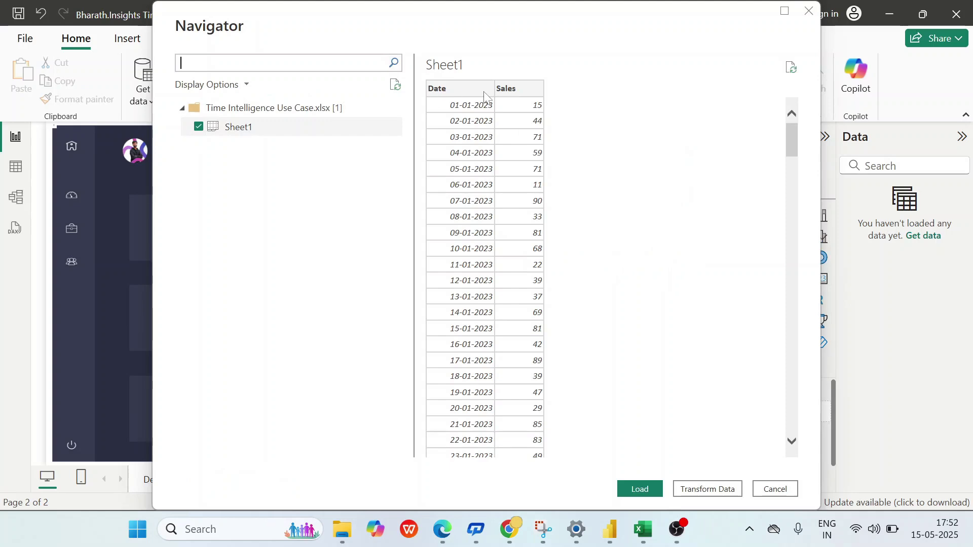
pyautogui.click(641, 490)
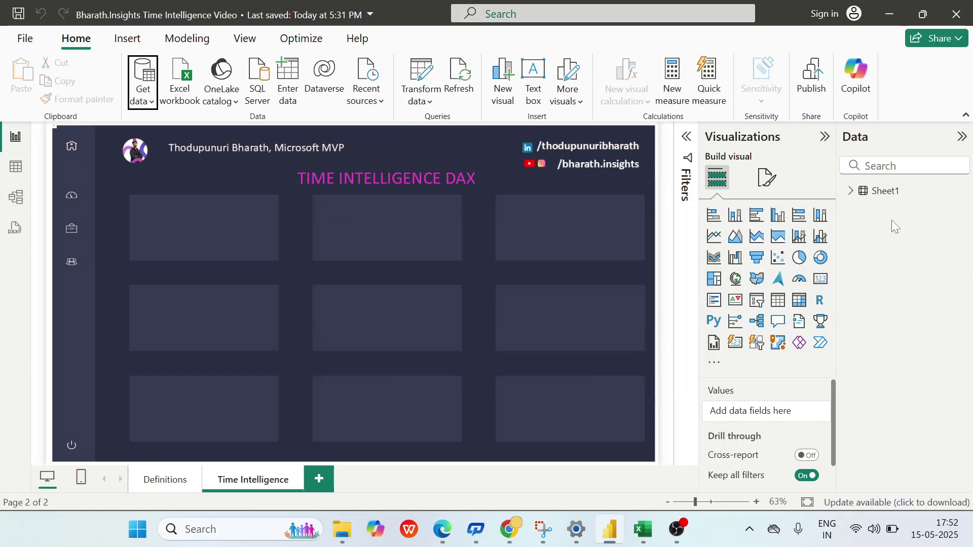
# Expand the loaded Sheet1 table and rename it Sales.
pyautogui.click(851, 191)
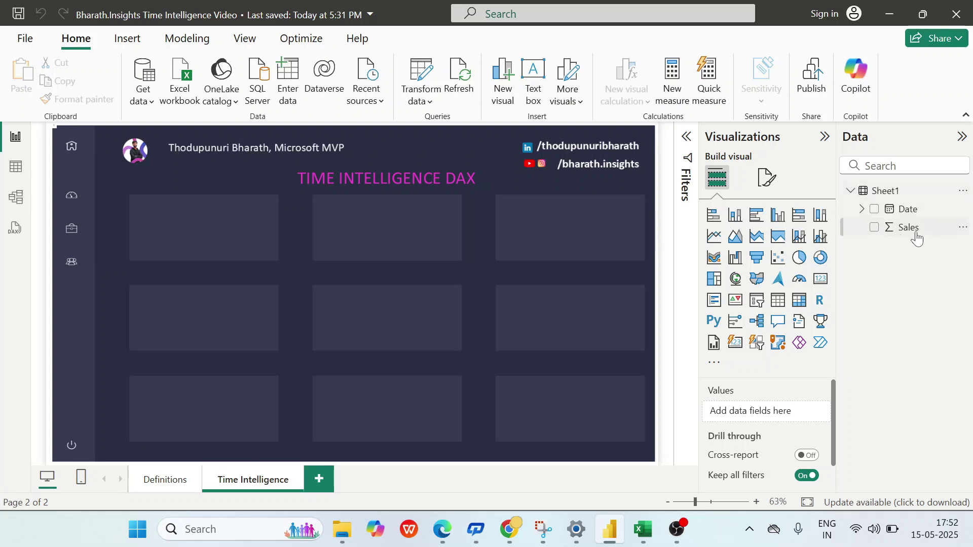
pyautogui.click(963, 191)
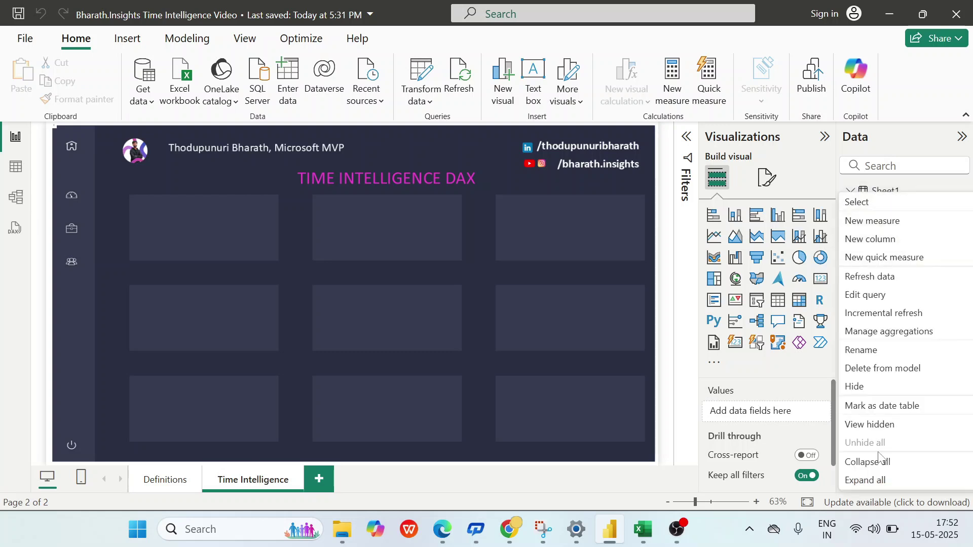
pyautogui.click(875, 351)
pyautogui.write('Sales')
pyautogui.press('Return')
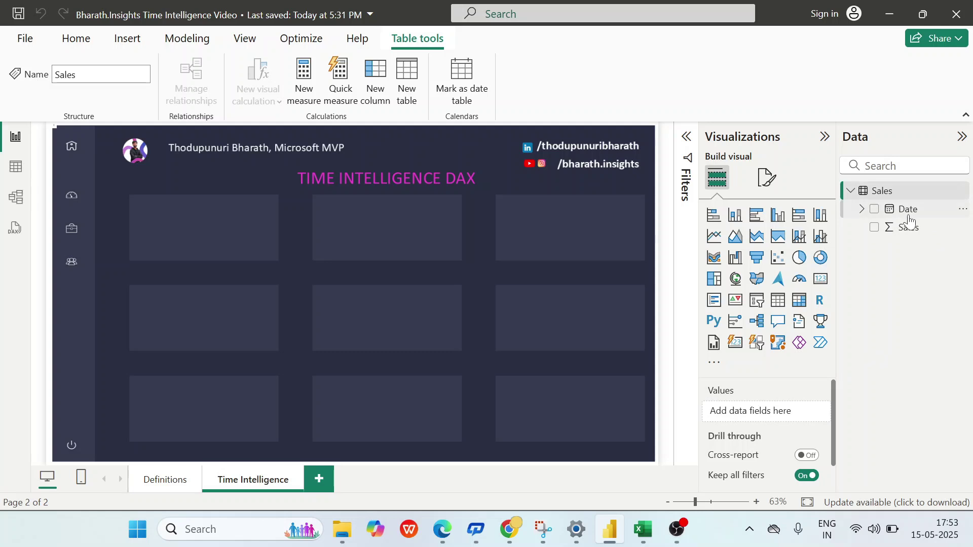
# Examine the date hierarchy in the Sales table and the time intelligence measure descriptions on the Definitions page.
pyautogui.click(862, 209)
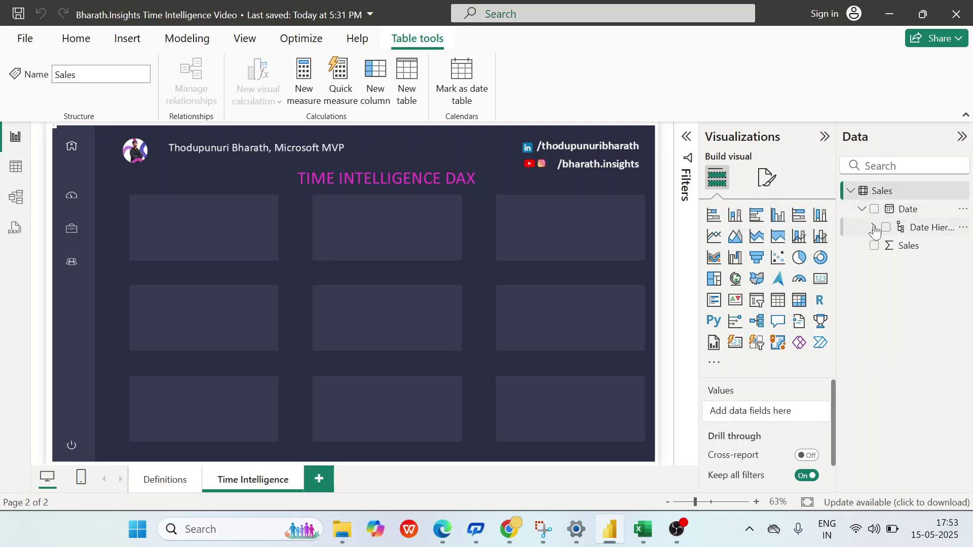
pyautogui.click(875, 228)
pyautogui.click(863, 210)
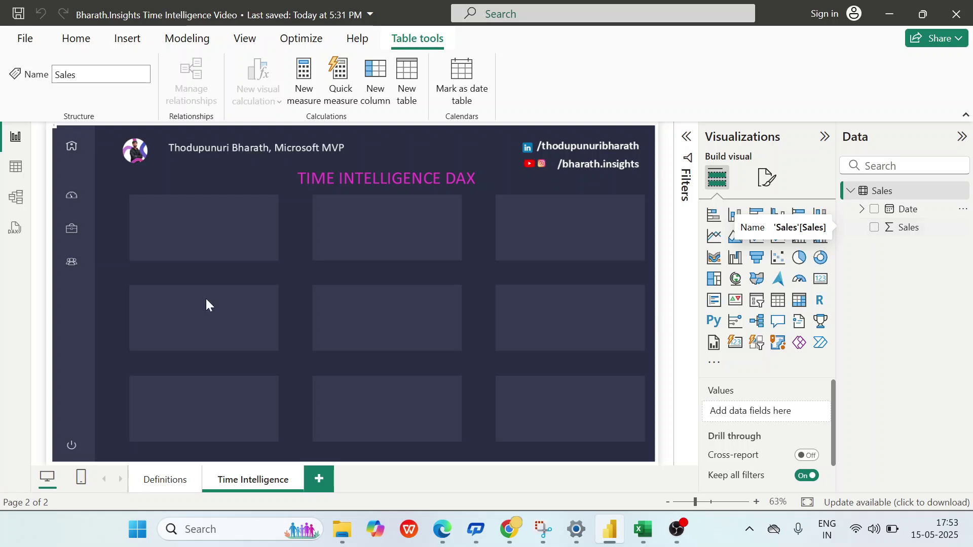
pyautogui.click(378, 239)
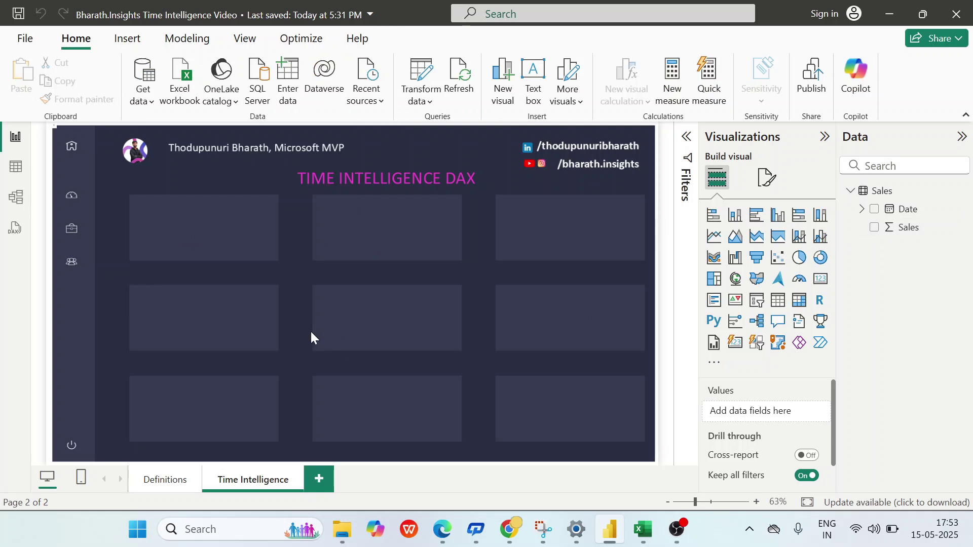
pyautogui.click(165, 479)
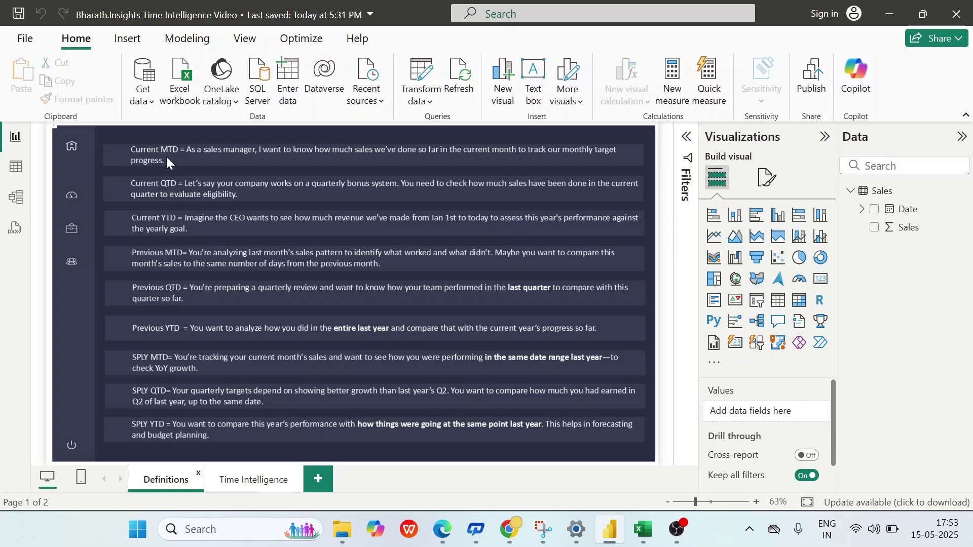
# Open the Time Intelligence page and look at its canvas background settings.
pyautogui.click(254, 482)
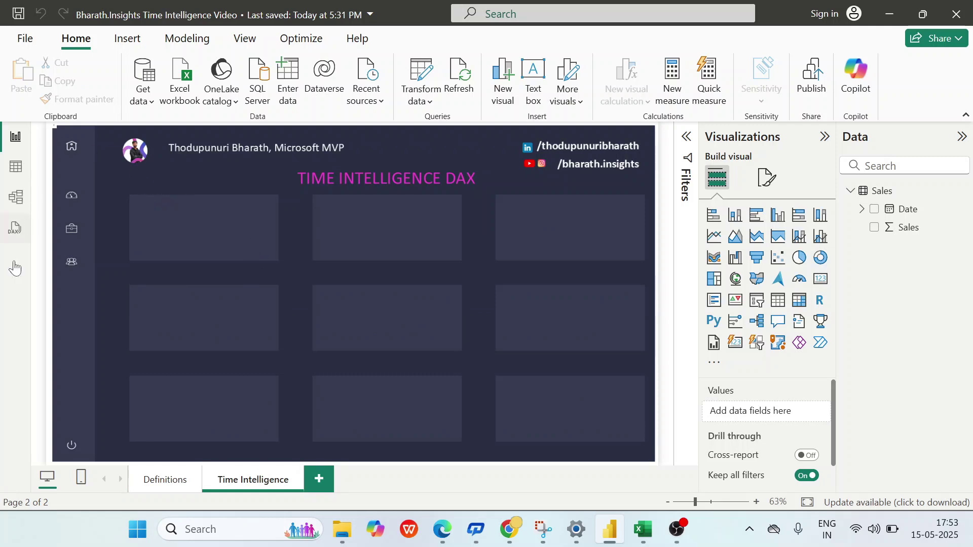
pyautogui.click(768, 177)
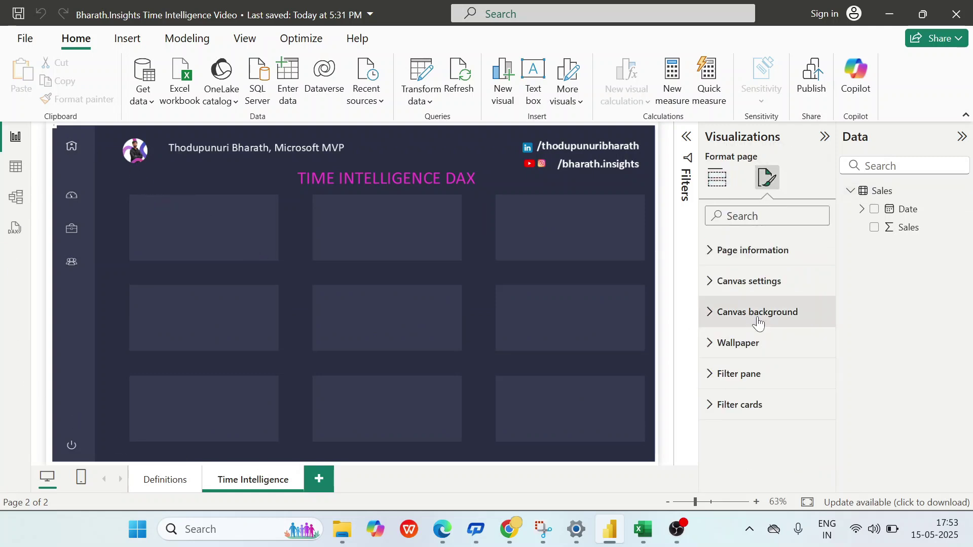
pyautogui.click(758, 312)
pyautogui.click(717, 177)
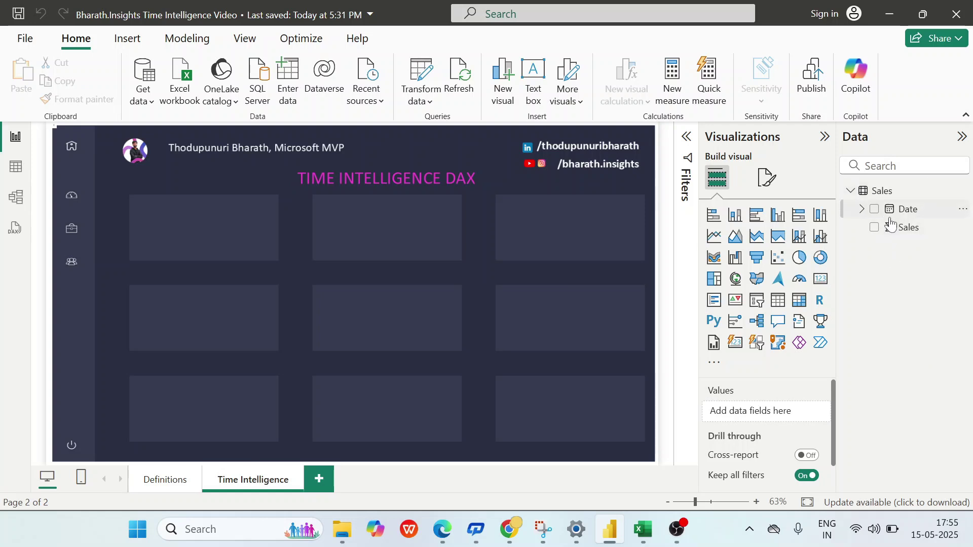
# Create an empty calculated table named Time Intelligence to hold the measures.
pyautogui.click(187, 40)
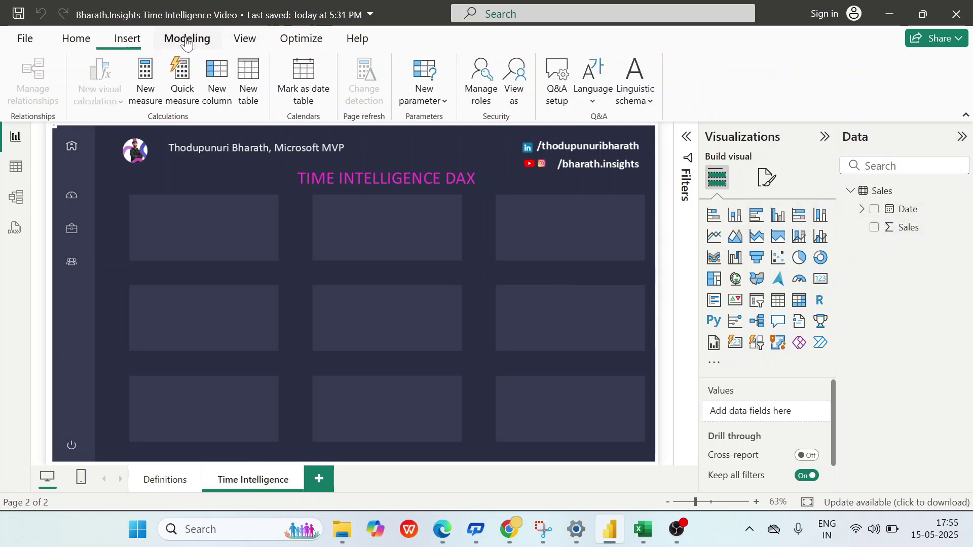
pyautogui.click(248, 97)
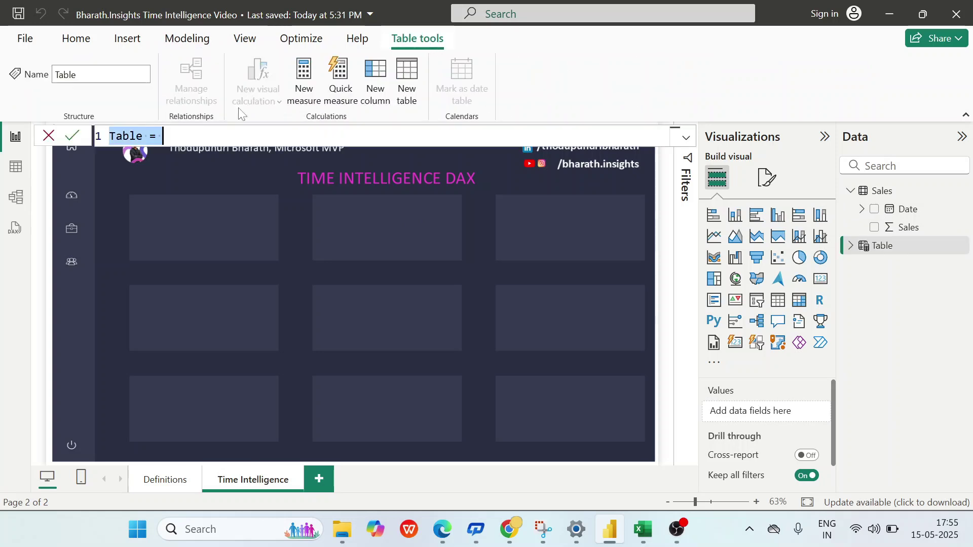
pyautogui.moveTo(143, 136); pyautogui.dragTo(56, 129)
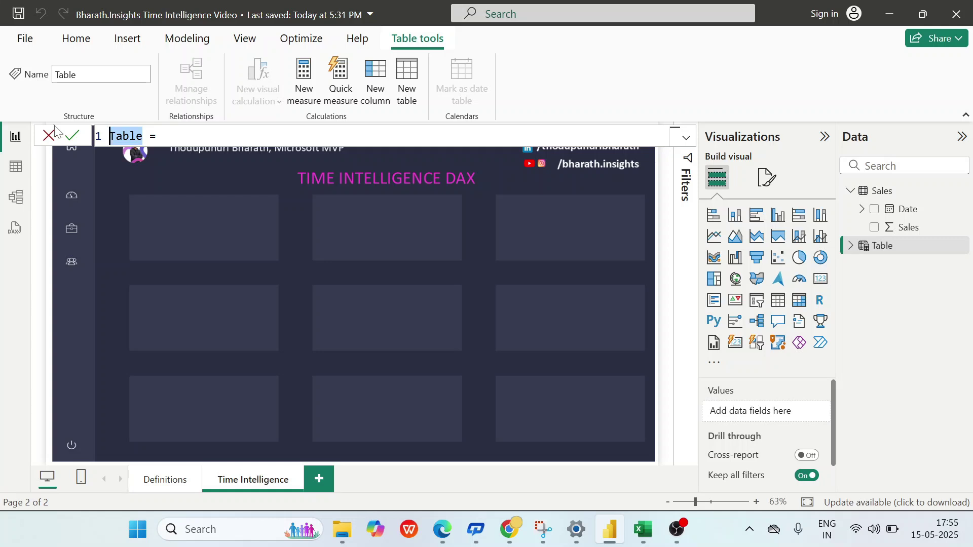
pyautogui.write('Time Intelligence')
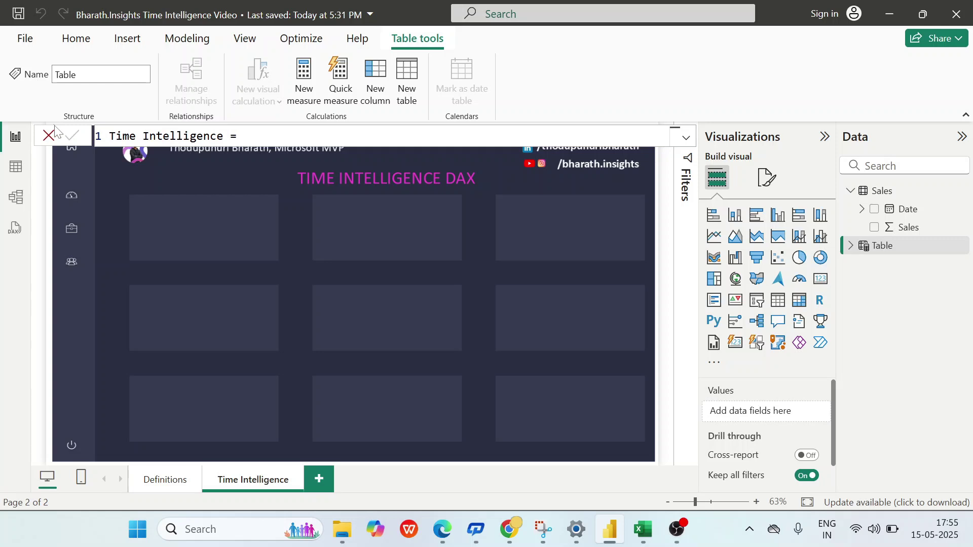
pyautogui.press('Return')
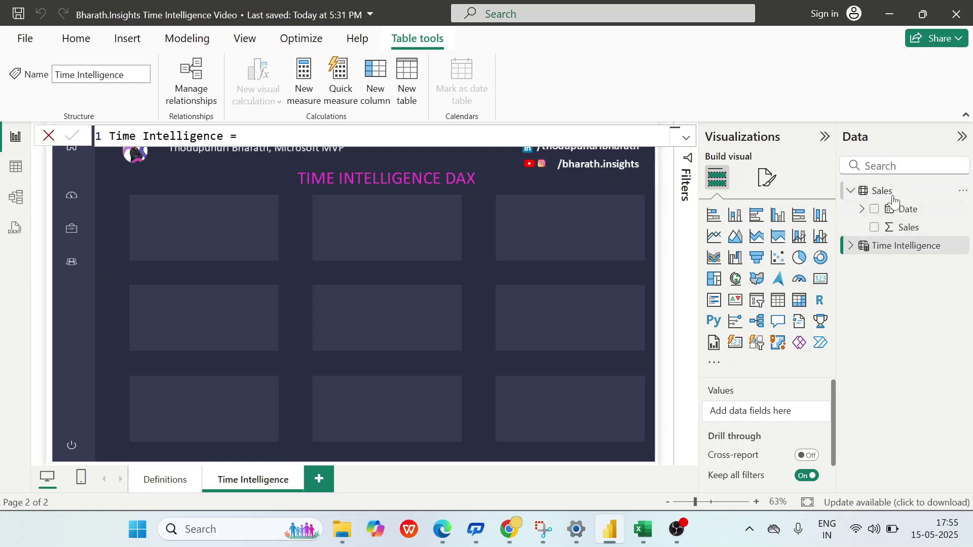
# Add a measure to the Time Intelligence table: Total Sales = SUM(Sales[Sales]).
pyautogui.rightClick(892, 246)
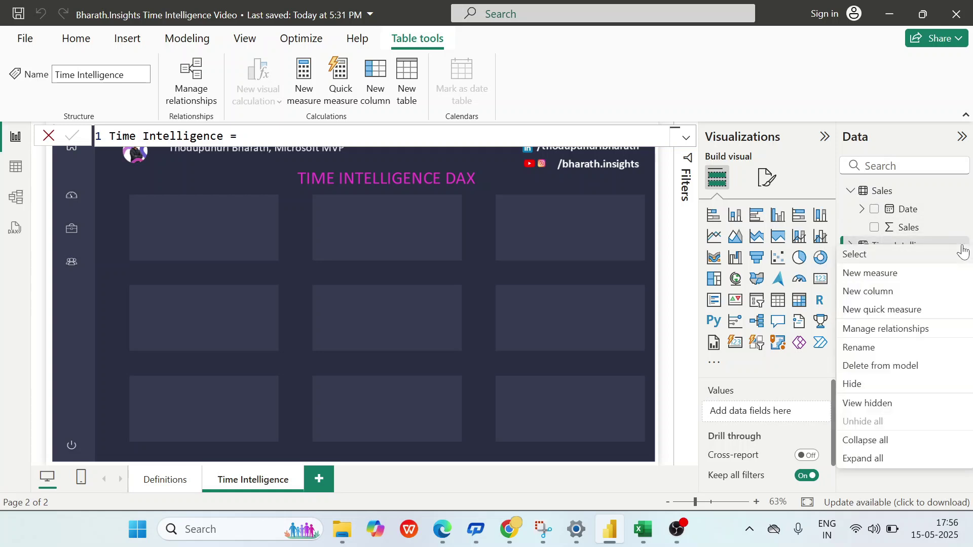
pyautogui.click(902, 275)
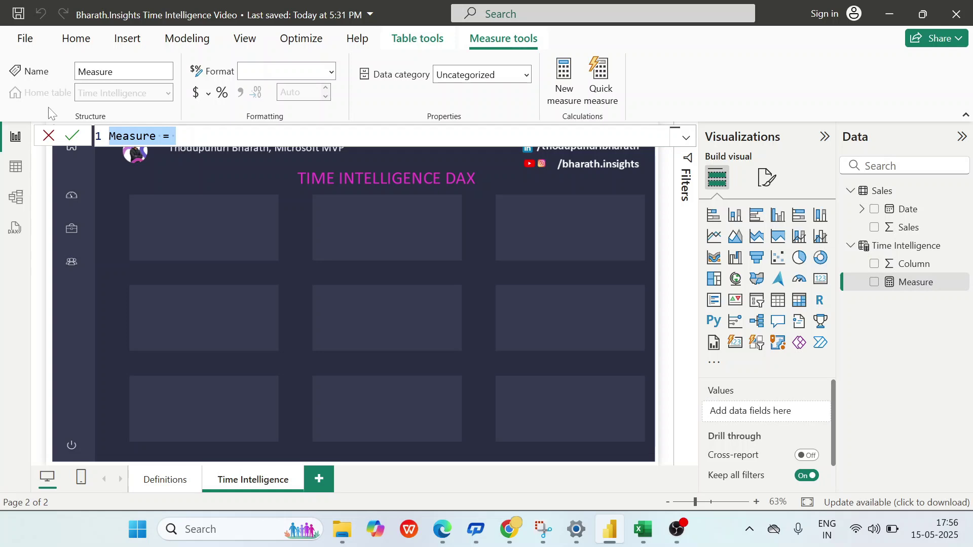
pyautogui.write('Tot')
pyautogui.press('BackSpace')
pyautogui.press('BackSpace')
pyautogui.write('ot')
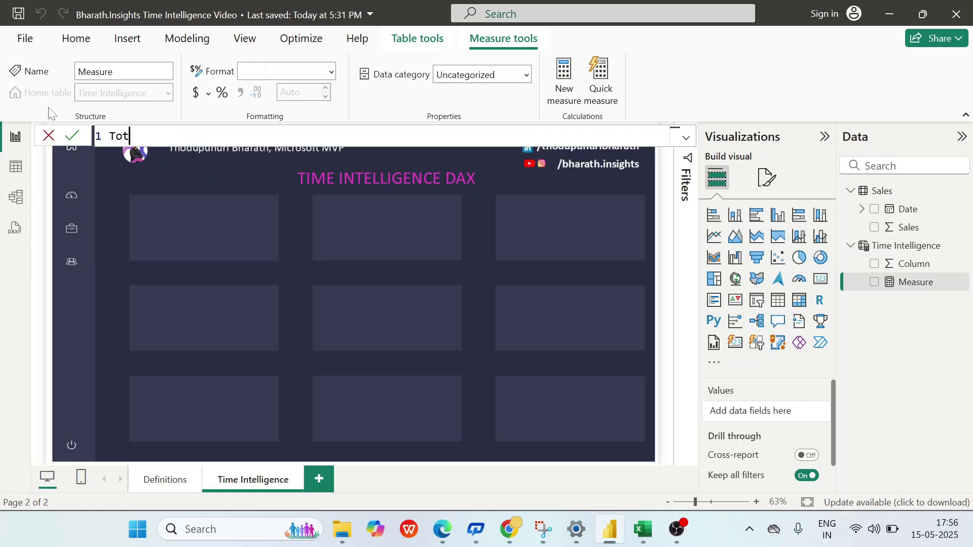
pyautogui.write('al Sales = sum(')
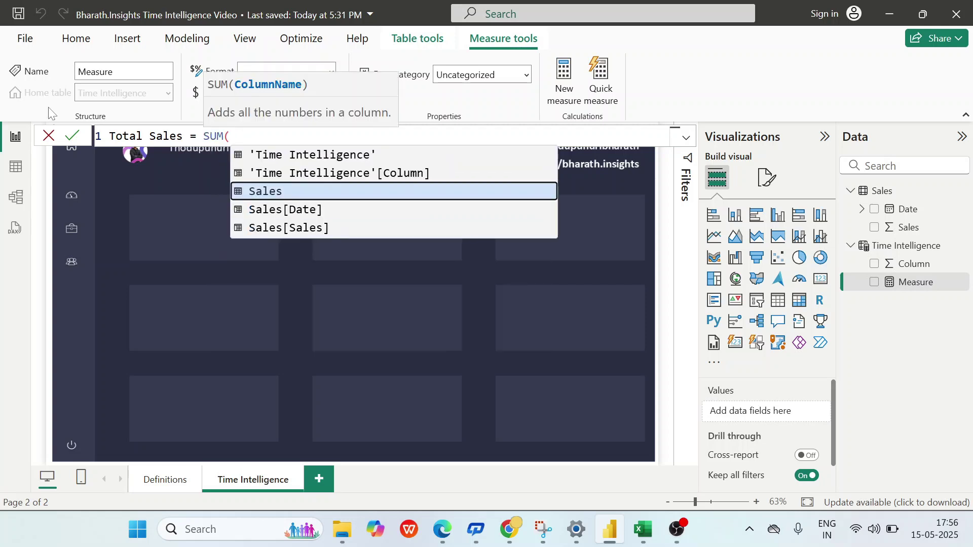
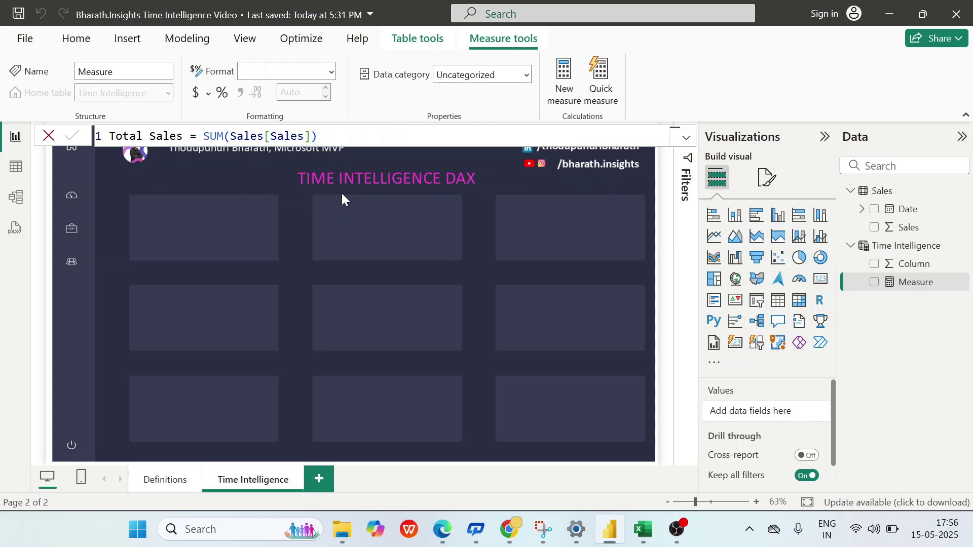
pyautogui.press('Return')
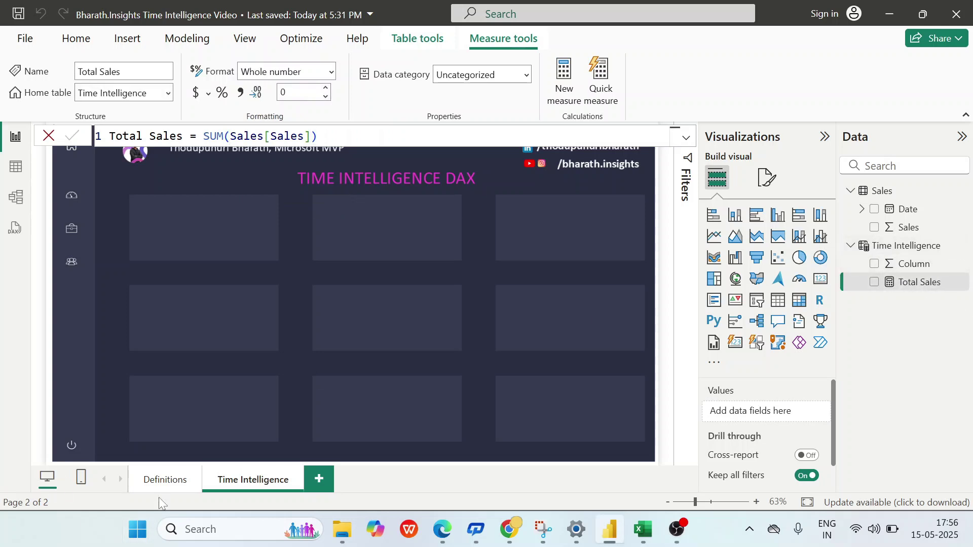
# Check the Current MTD definition, and start a Current MTD measure with the TOTALMTD function in the Time Intelligence table.
pyautogui.click(166, 482)
pyautogui.click(183, 218)
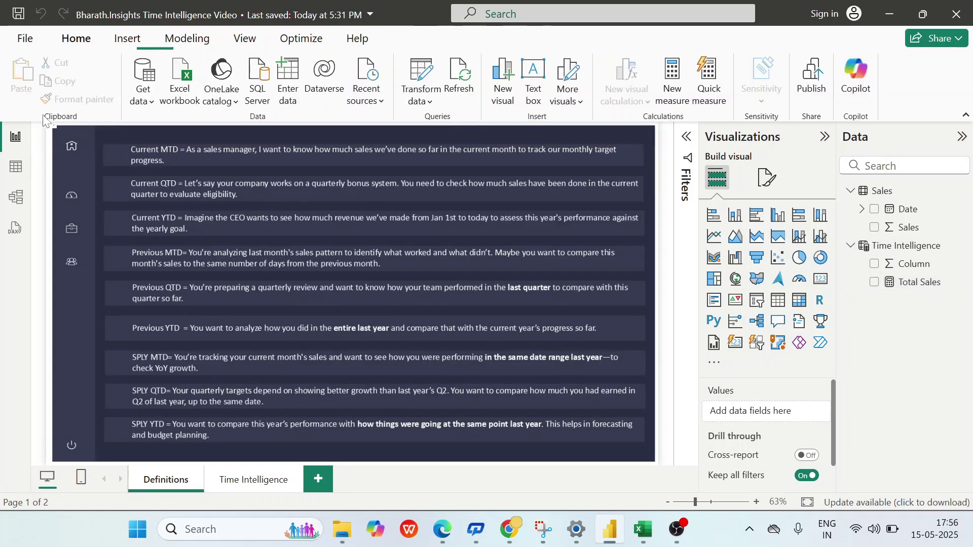
pyautogui.click(234, 479)
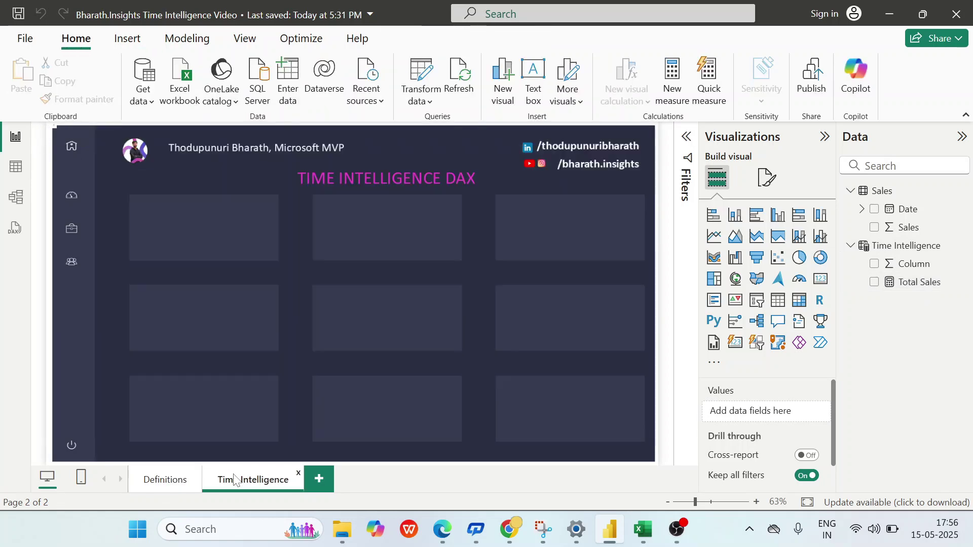
pyautogui.rightClick(956, 247)
pyautogui.click(893, 276)
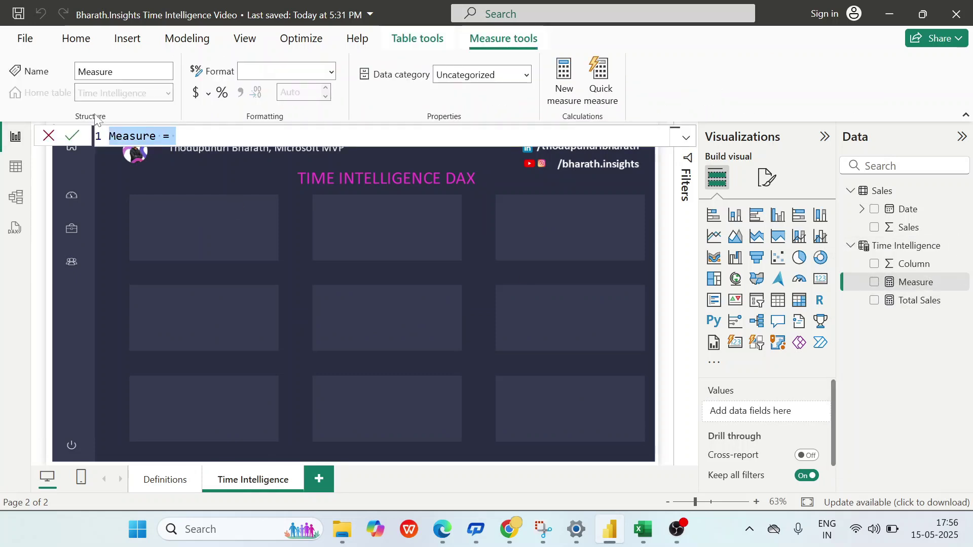
pyautogui.write('Current MTD')
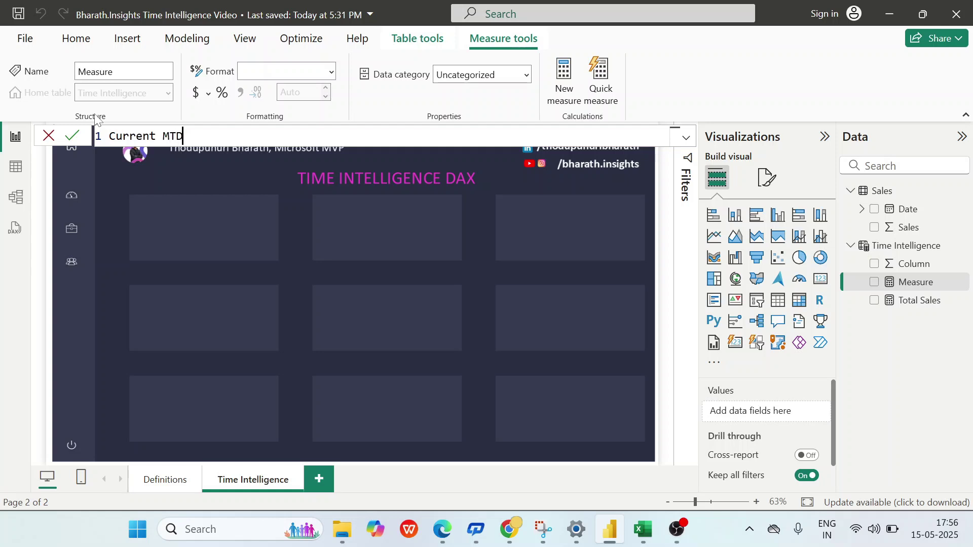
pyautogui.write(' = to')
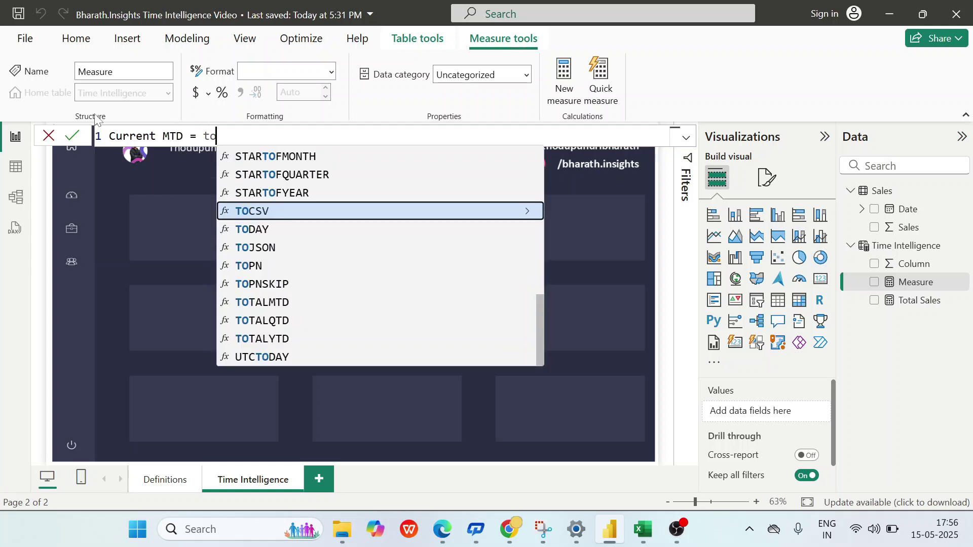
pyautogui.write('tal')
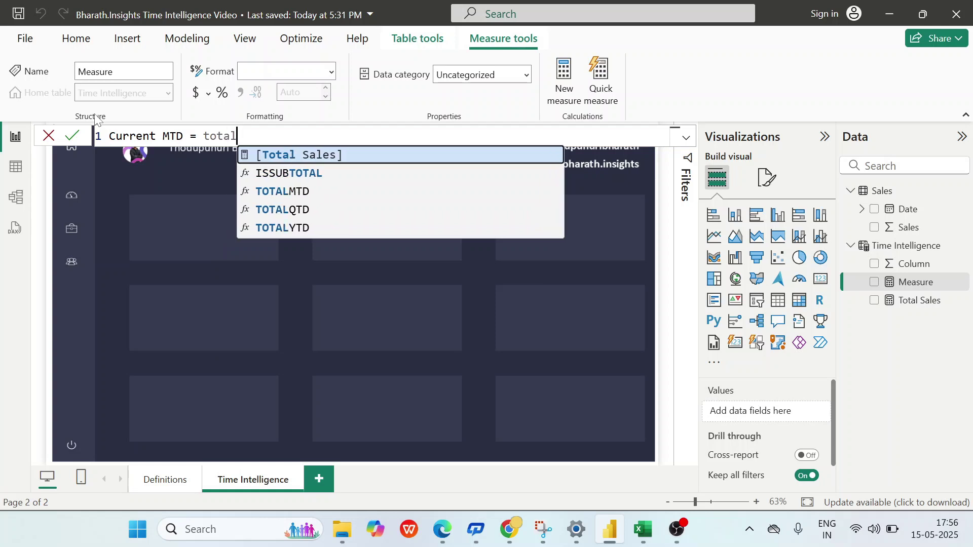
pyautogui.press('Down')
pyautogui.press('Down')
pyautogui.press('Tab')
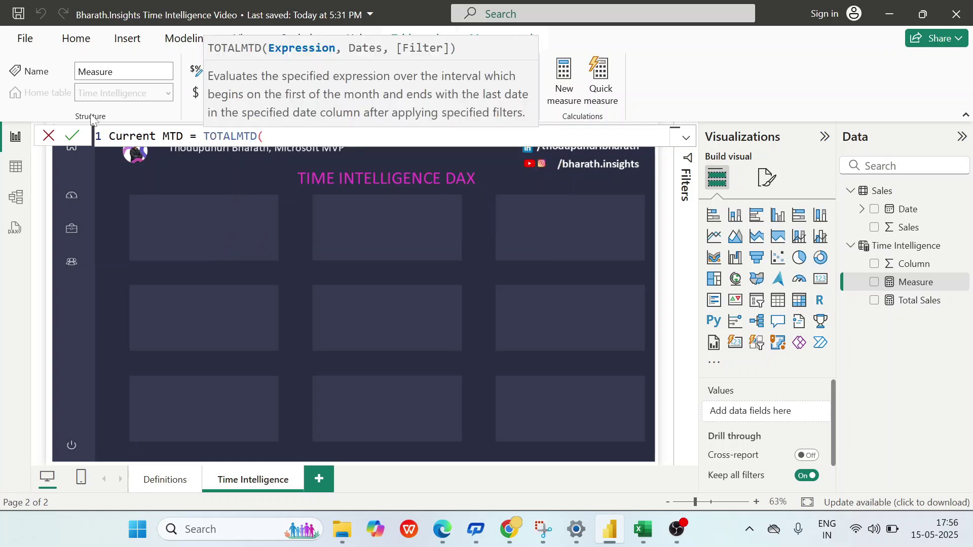
# Complete the Current MTD formula with [Total Sales] as the expression and Sales[Date] as the dates, and commit it.
pyautogui.write('to')
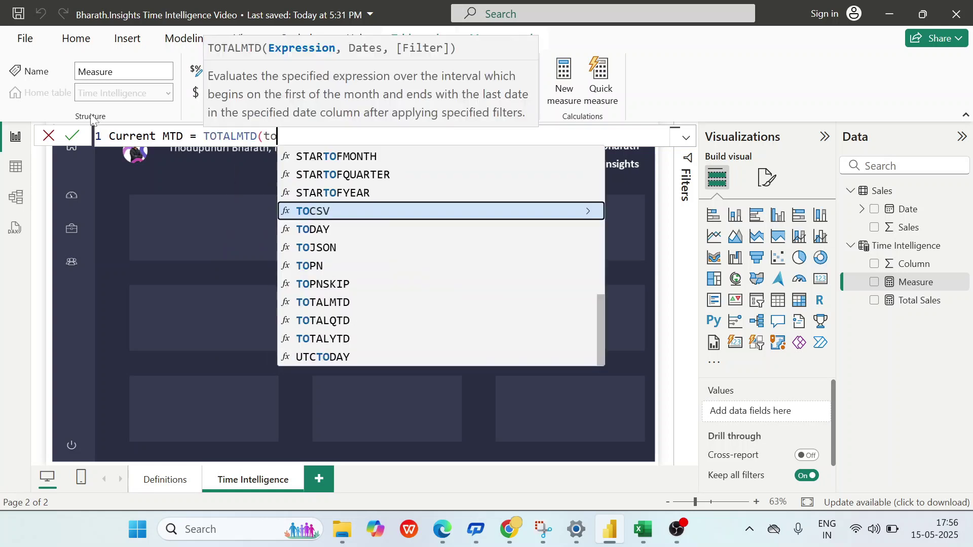
pyautogui.write('ta')
pyautogui.press('Tab')
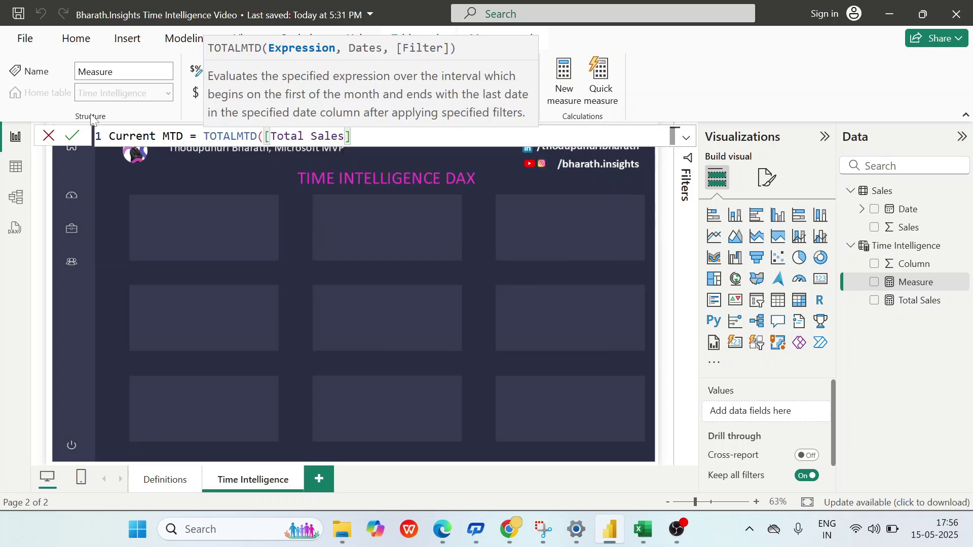
pyautogui.write(',')
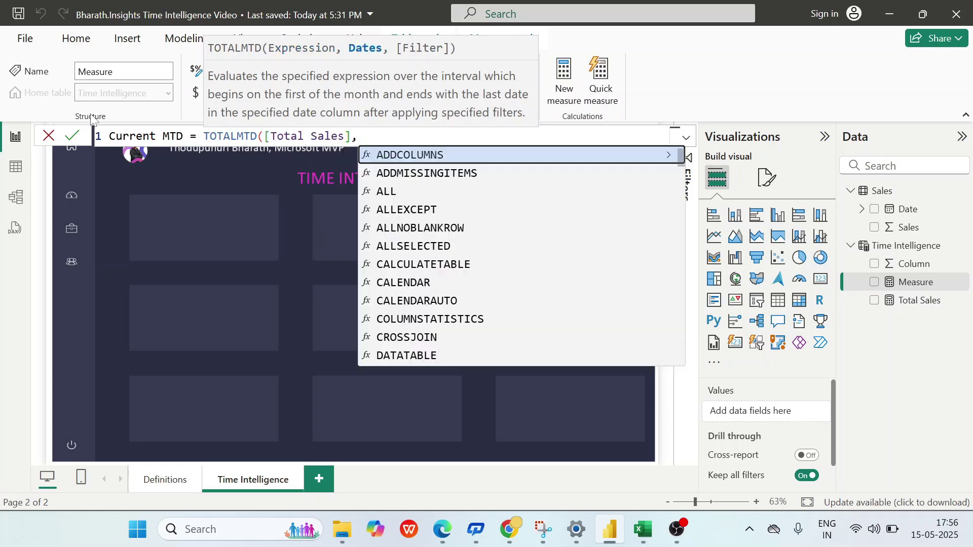
pyautogui.write('sale')
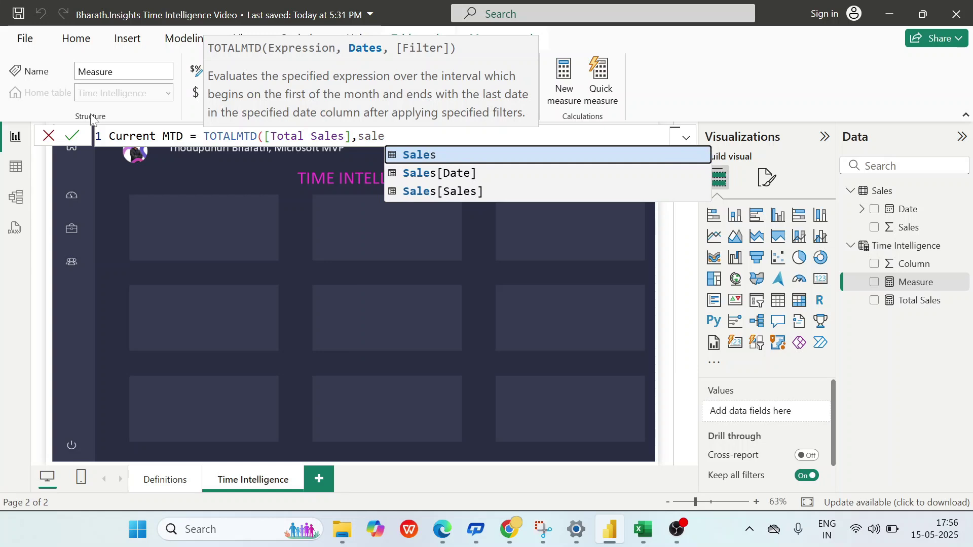
pyautogui.press('Down')
pyautogui.press('Tab')
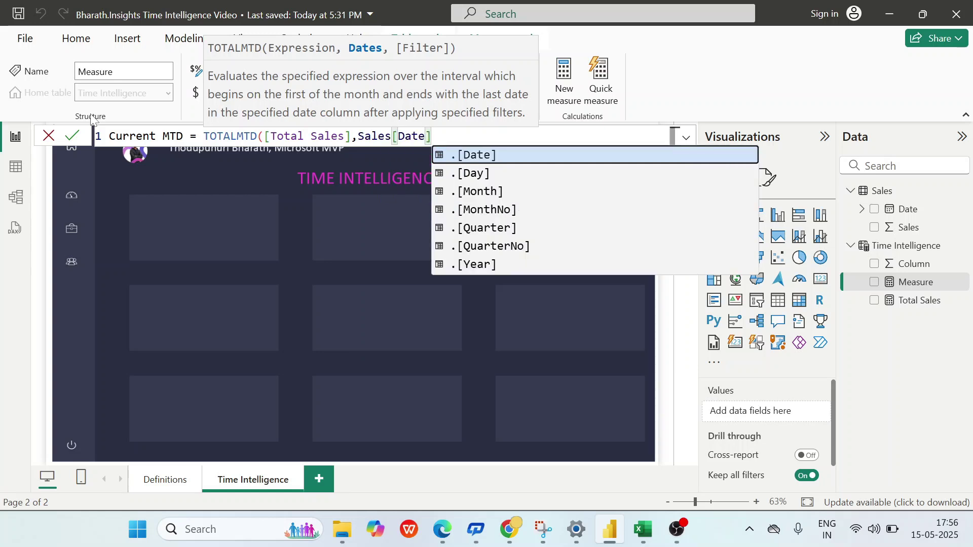
pyautogui.write(')')
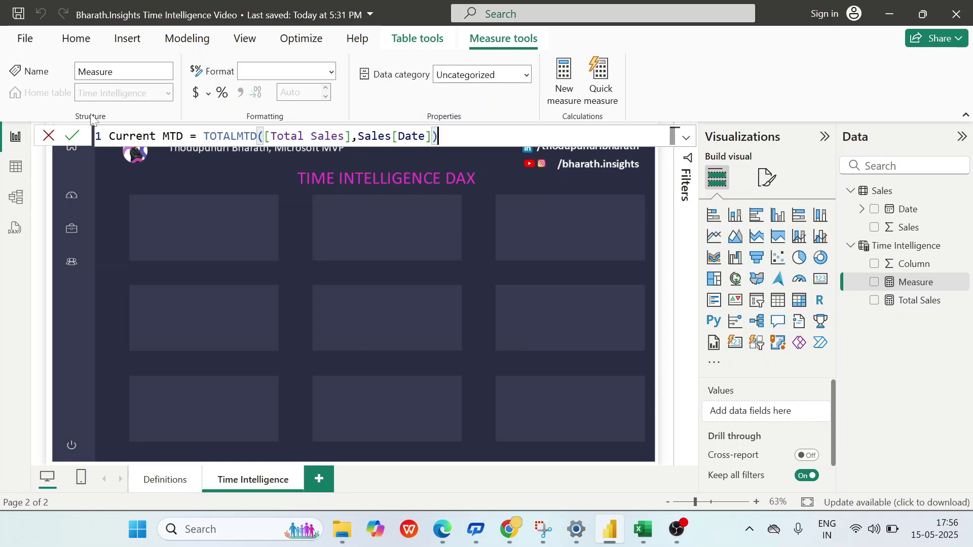
pyautogui.press('Return')
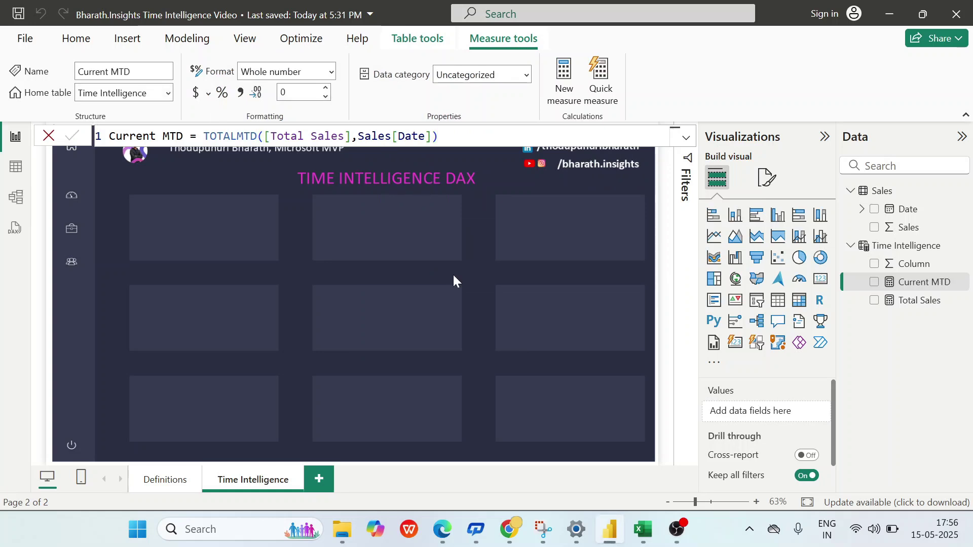
pyautogui.click(453, 281)
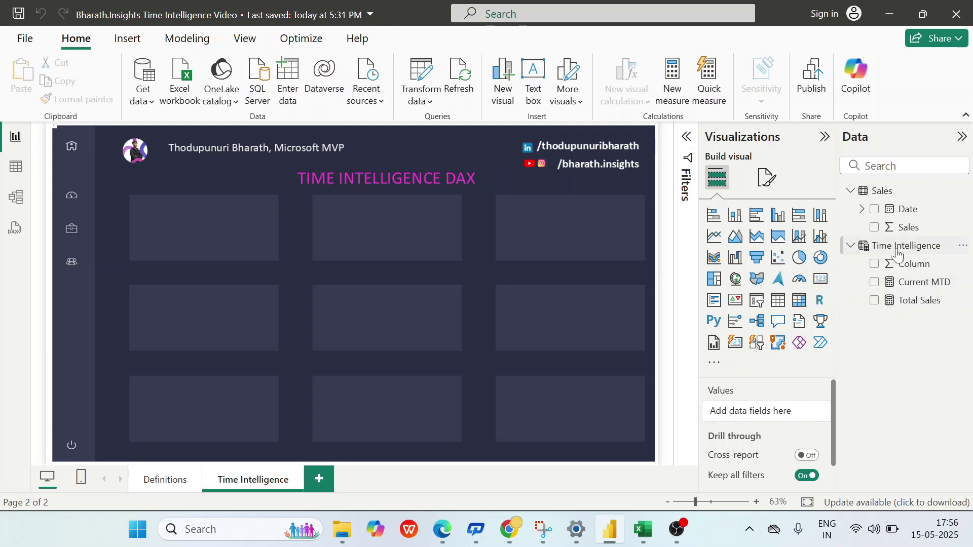
# Insert a card visual showing Current MTD and fit it inside the first placeholder box of the top row.
pyautogui.click(821, 279)
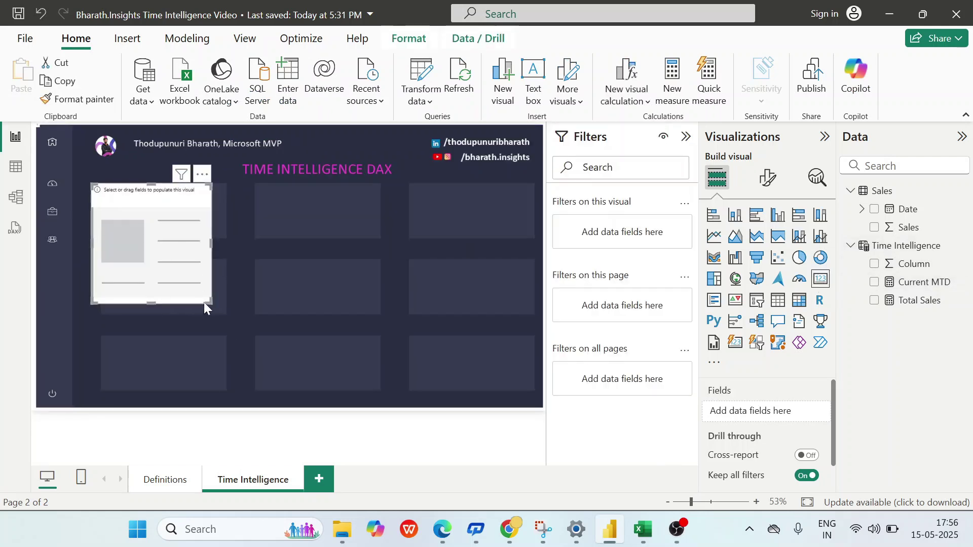
pyautogui.moveTo(204, 306); pyautogui.dragTo(222, 236)
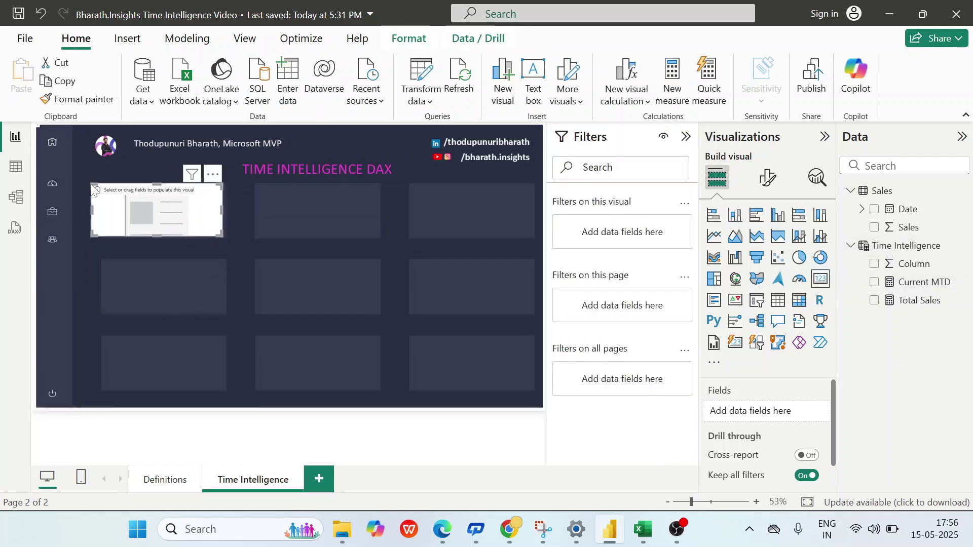
pyautogui.moveTo(92, 188); pyautogui.dragTo(112, 195)
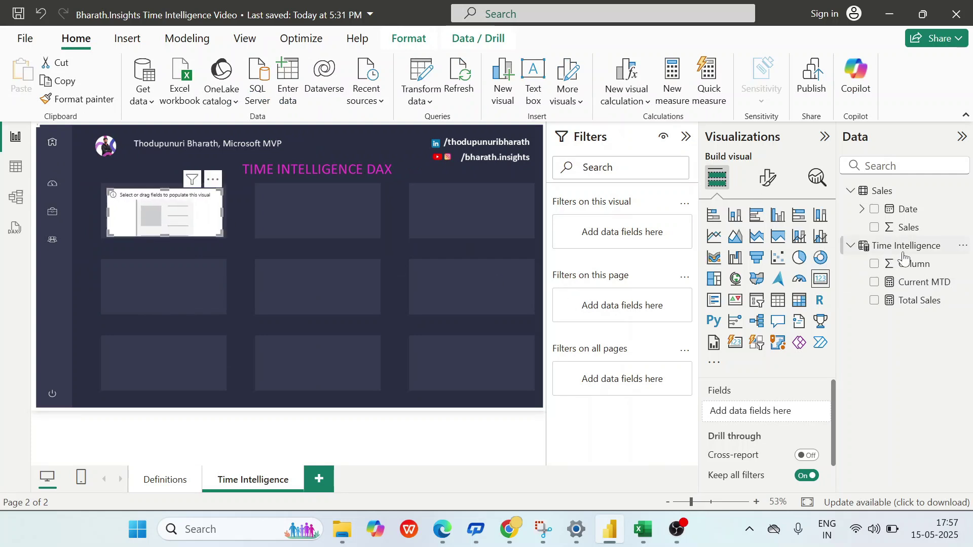
pyautogui.moveTo(919, 292); pyautogui.dragTo(771, 413)
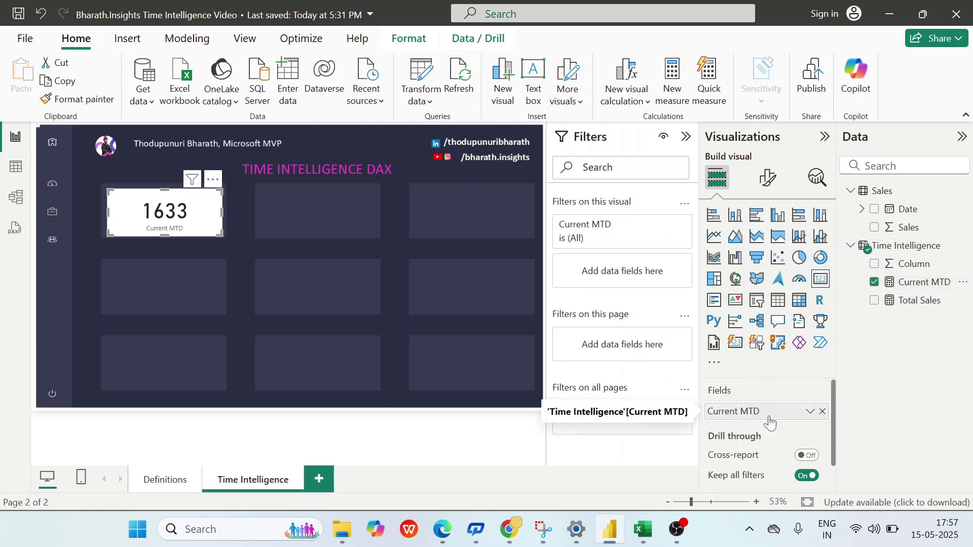
# Format the Current MTD card's callout value with font size 25 and white text.
pyautogui.click(768, 178)
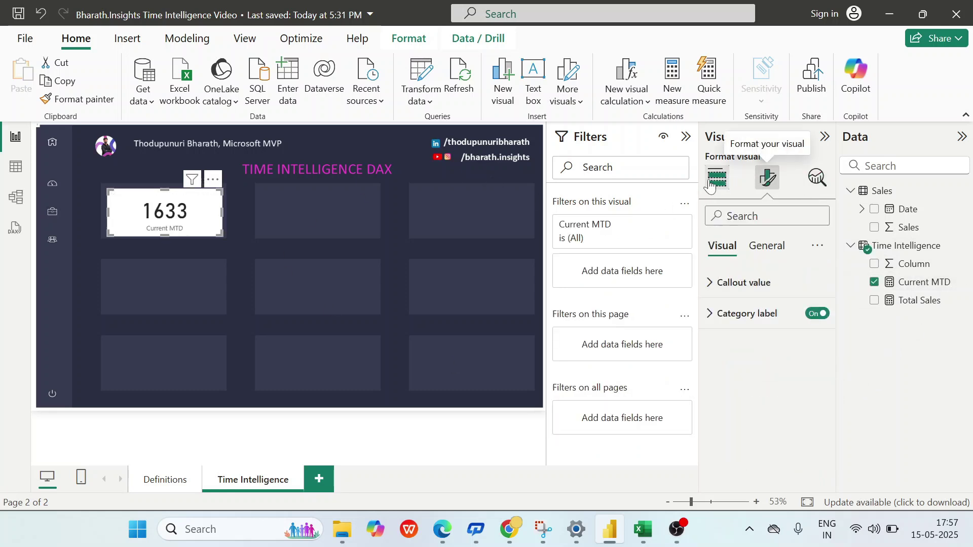
pyautogui.click(686, 136)
pyautogui.click(774, 250)
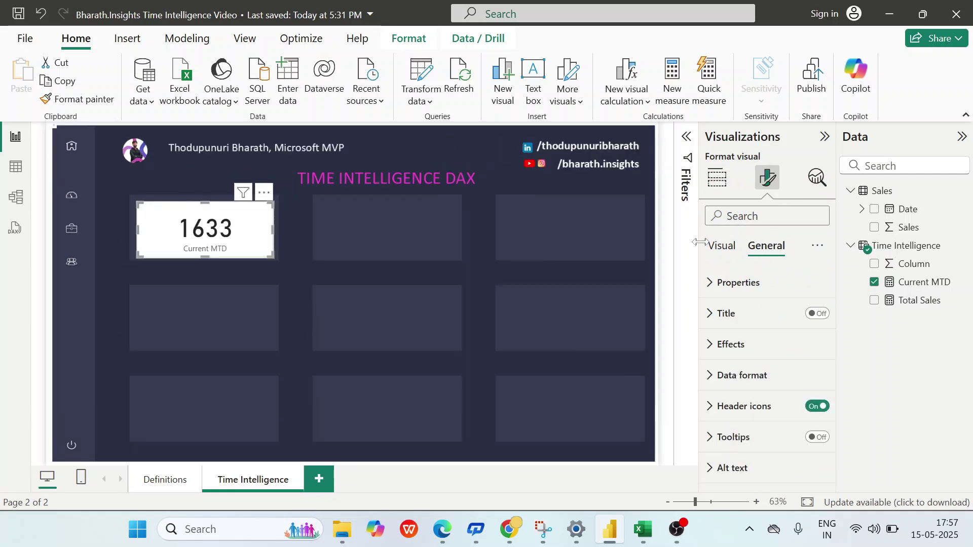
pyautogui.click(723, 247)
pyautogui.click(764, 280)
pyautogui.doubleClick(791, 334)
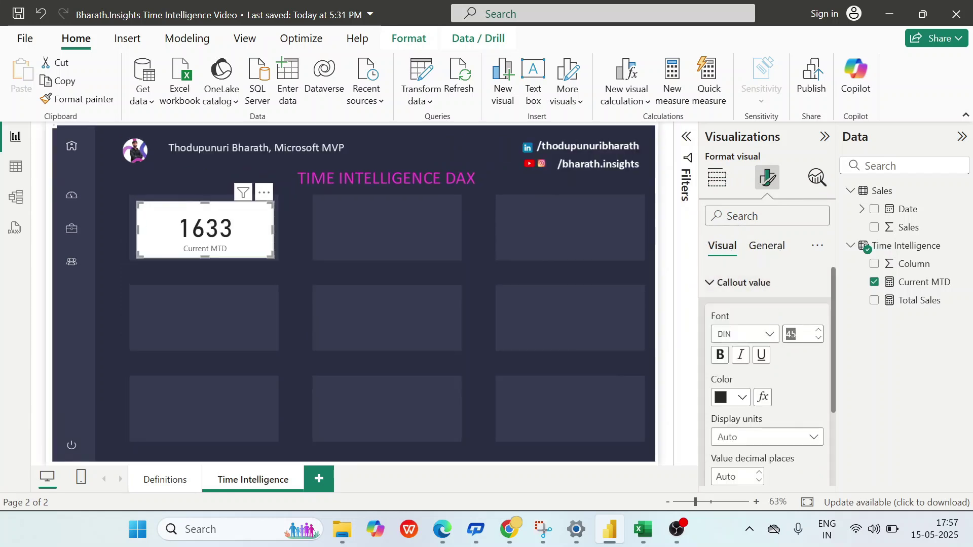
pyautogui.write('24')
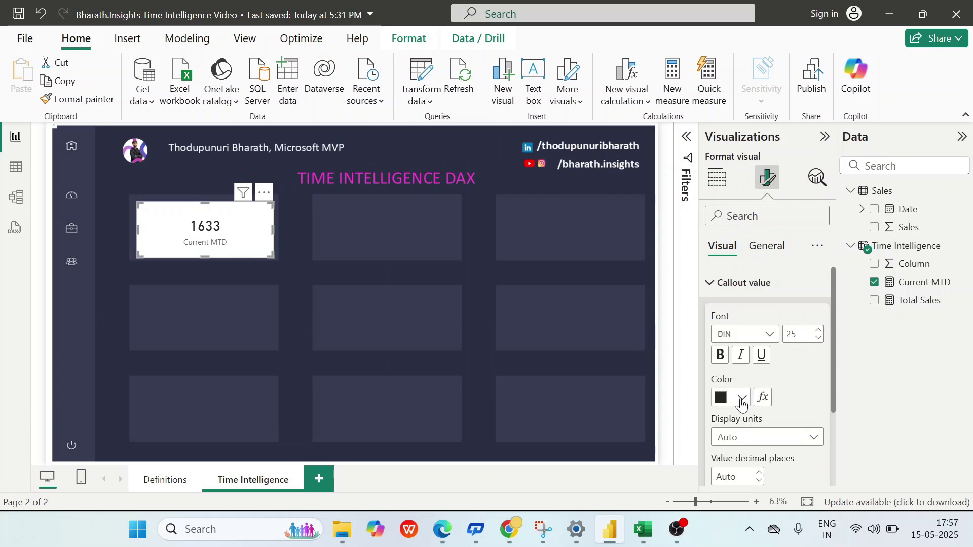
pyautogui.click(741, 398)
pyautogui.click(733, 331)
# Change the Current MTD card's callout value font to a bold Segoe UI.
pyautogui.scroll(-2, 783, 359)
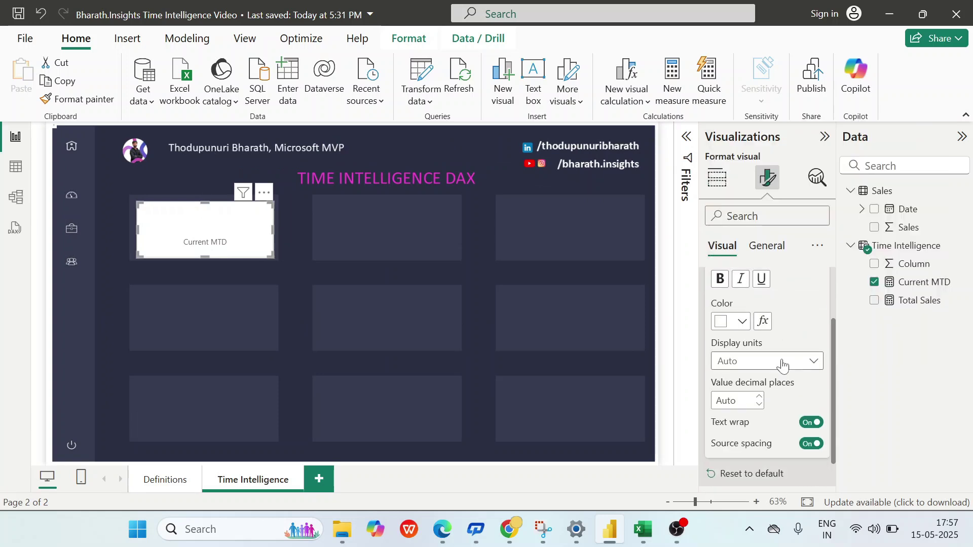
pyautogui.scroll(2, 772, 356)
pyautogui.scroll(-2, 774, 359)
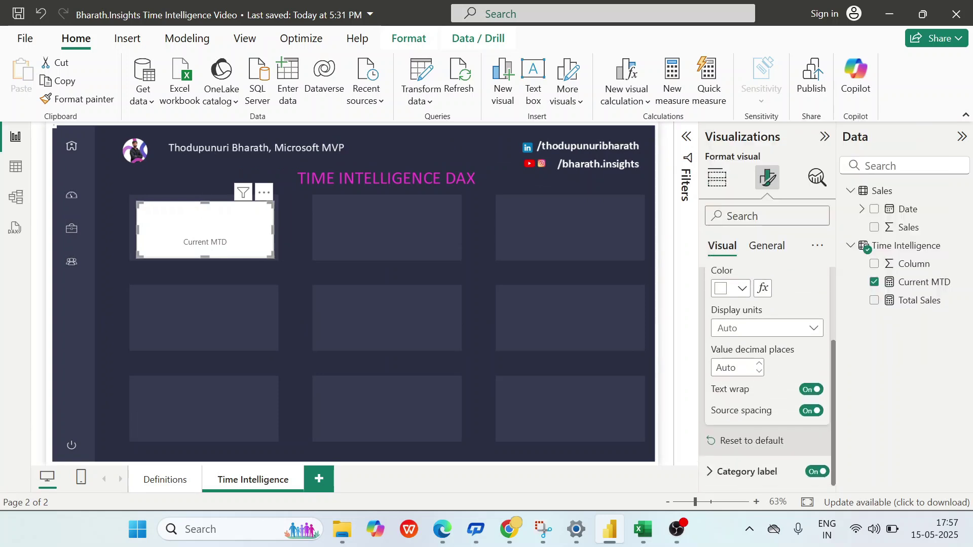
pyautogui.scroll(2, 764, 344)
pyautogui.click(745, 301)
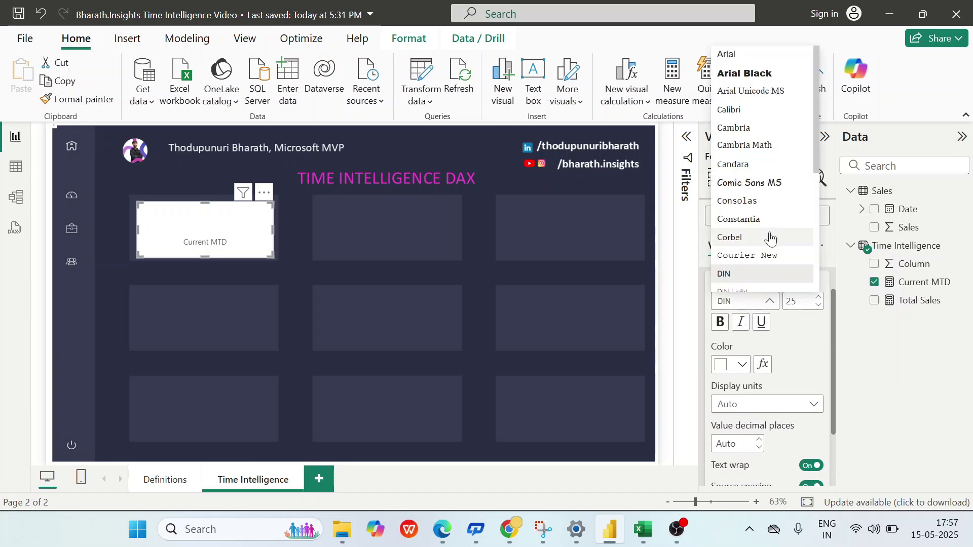
pyautogui.scroll(-4, 768, 248)
pyautogui.click(747, 173)
# Format the Current MTD card's category label with font size 20 and white text.
pyautogui.scroll(-3, 760, 394)
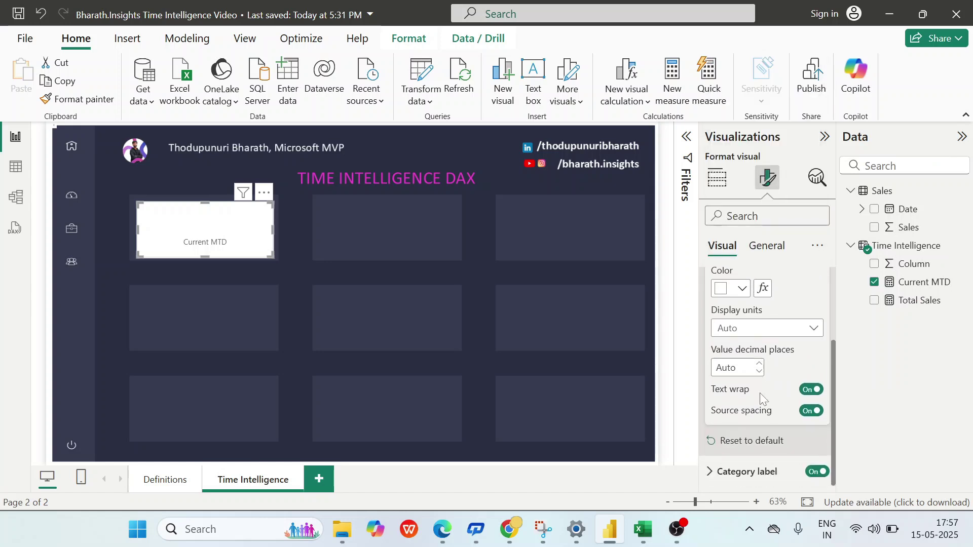
pyautogui.click(754, 470)
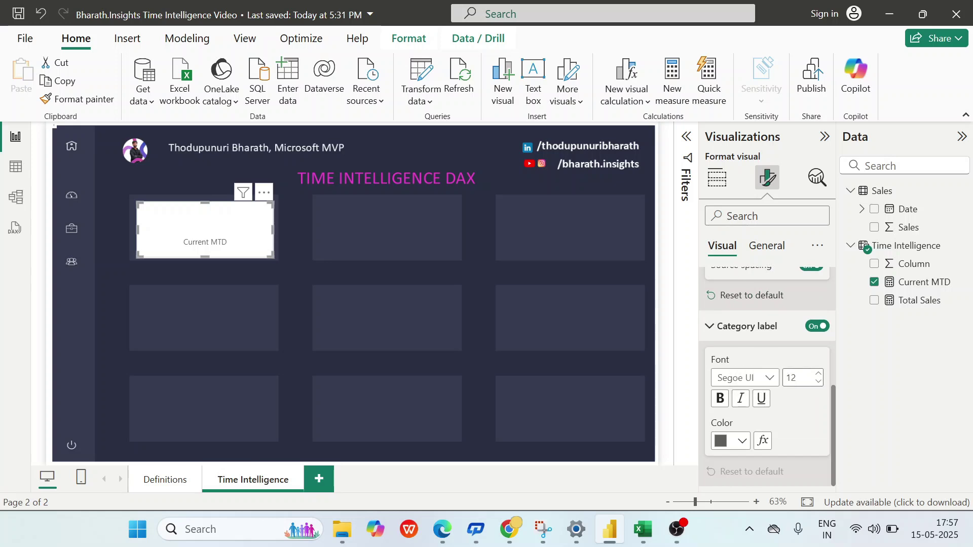
pyautogui.click(797, 377)
pyautogui.write('20')
pyautogui.press('Return')
pyautogui.click(744, 443)
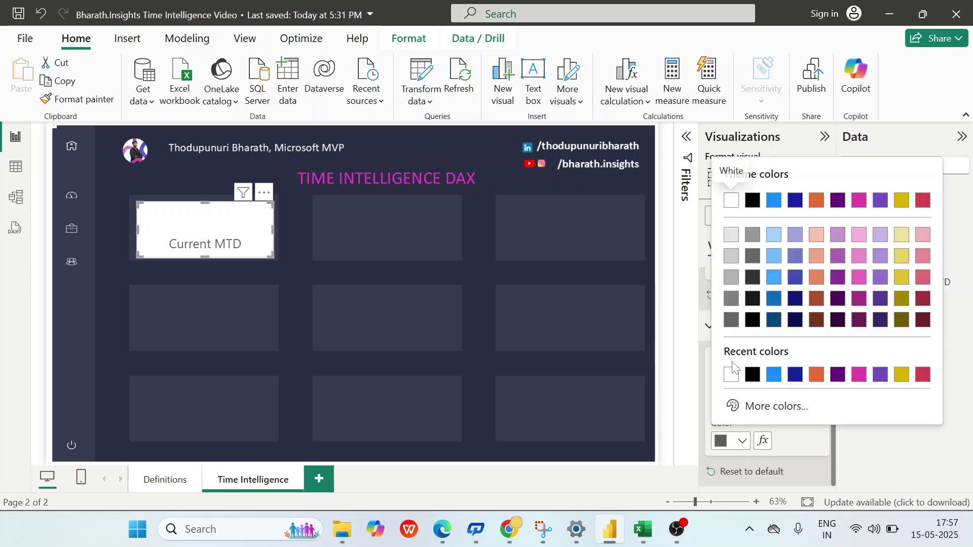
pyautogui.click(733, 197)
# Turn off the Current MTD card's background in its effects settings, and deselect the card.
pyautogui.click(766, 246)
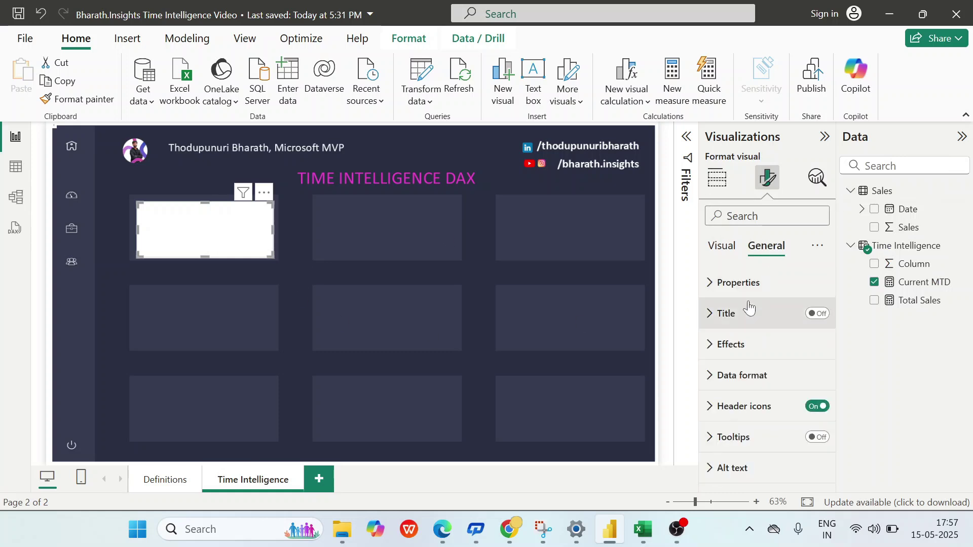
pyautogui.click(731, 344)
pyautogui.click(813, 384)
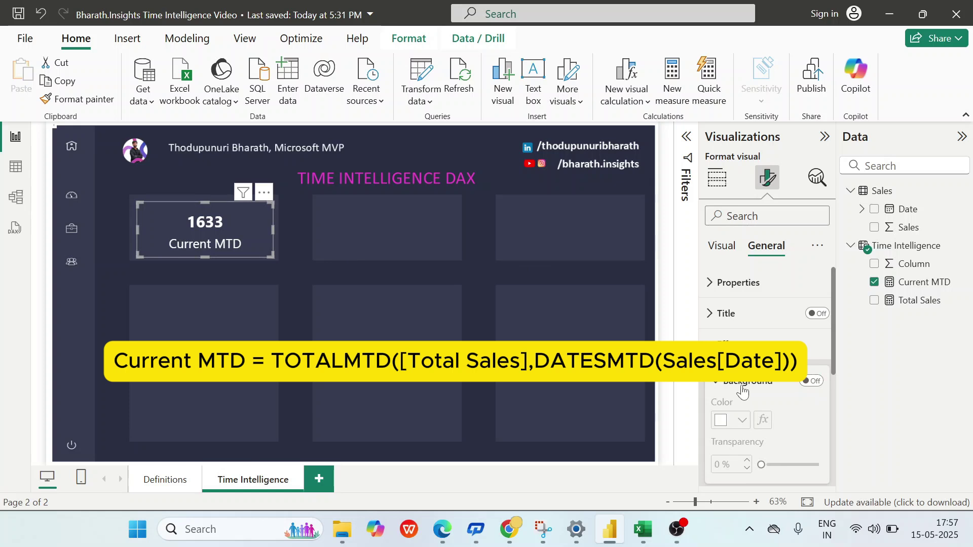
pyautogui.click(722, 247)
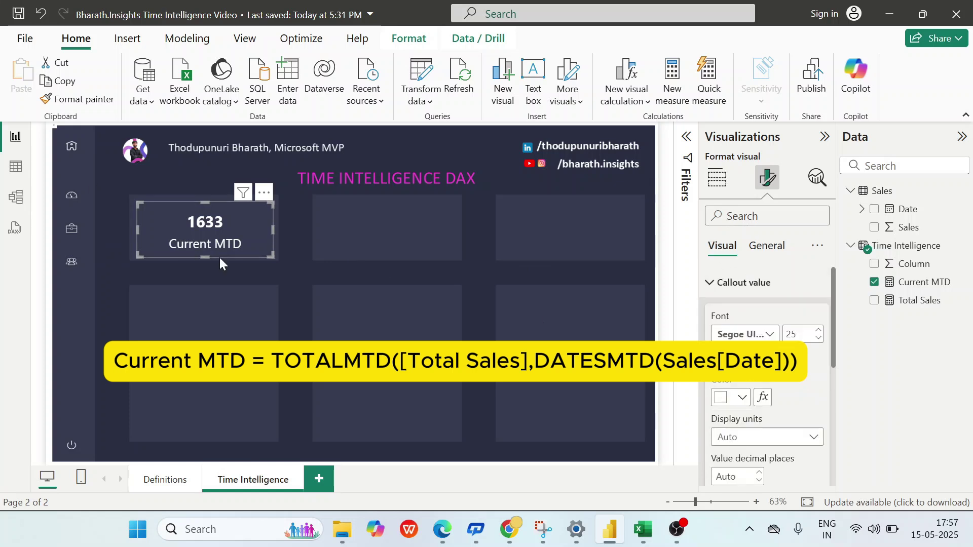
pyautogui.click(285, 264)
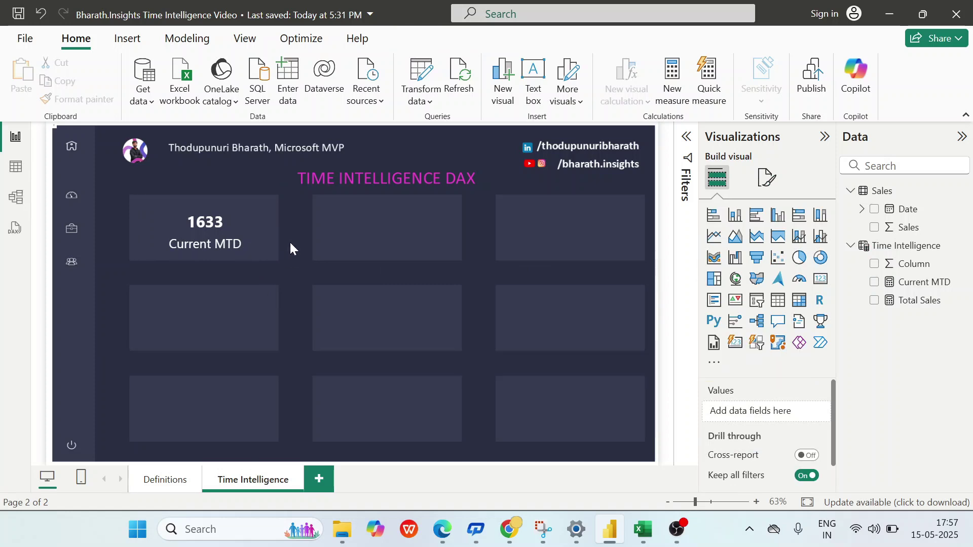
# Switch to the Time Intelligence Use Case workbook in Excel and check the date and sales in the last data row.
pyautogui.click(642, 530)
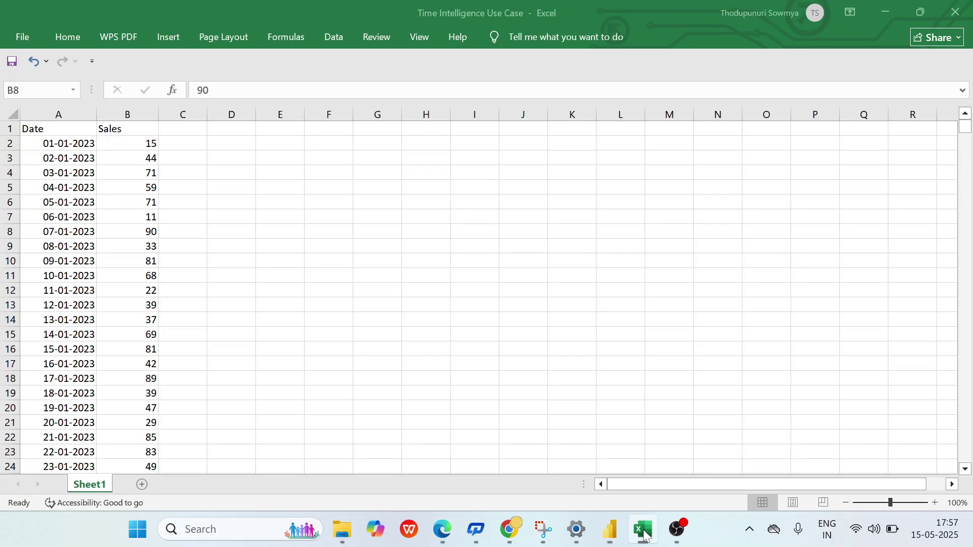
pyautogui.scroll(-3, 133, 287)
pyautogui.scroll(-2, 133, 287)
pyautogui.click(133, 288)
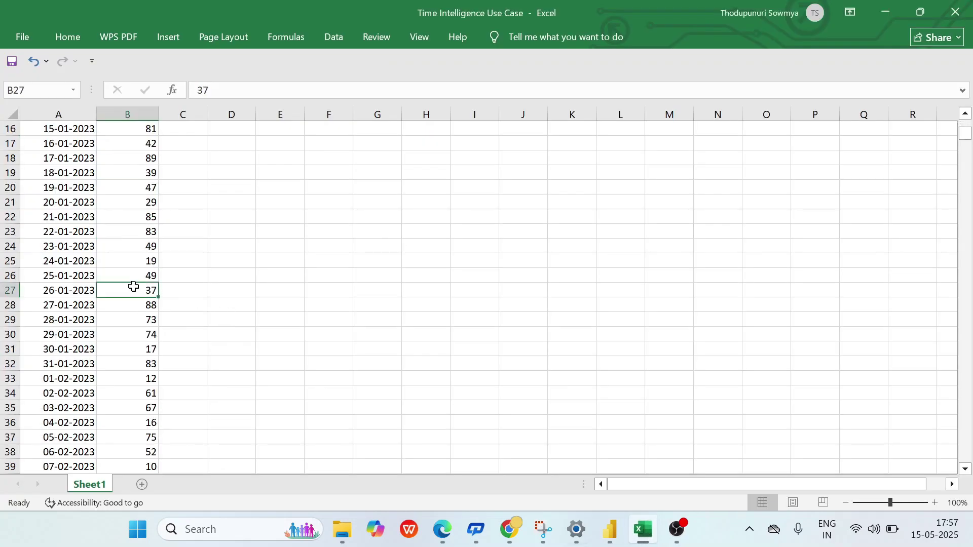
pyautogui.hotkey('ctrl', 'Down')
pyautogui.scroll(-3, 133, 287)
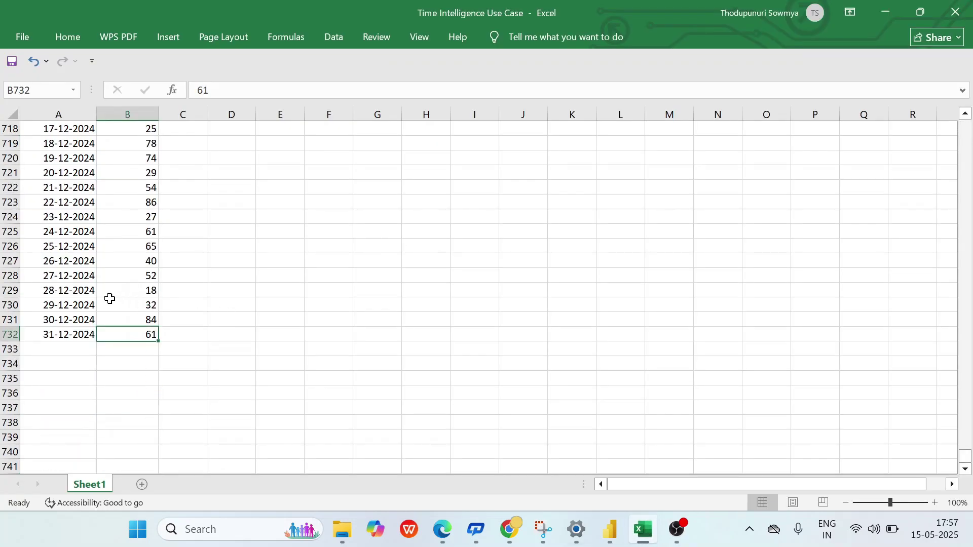
pyautogui.click(70, 335)
pyautogui.click(130, 335)
pyautogui.click(75, 336)
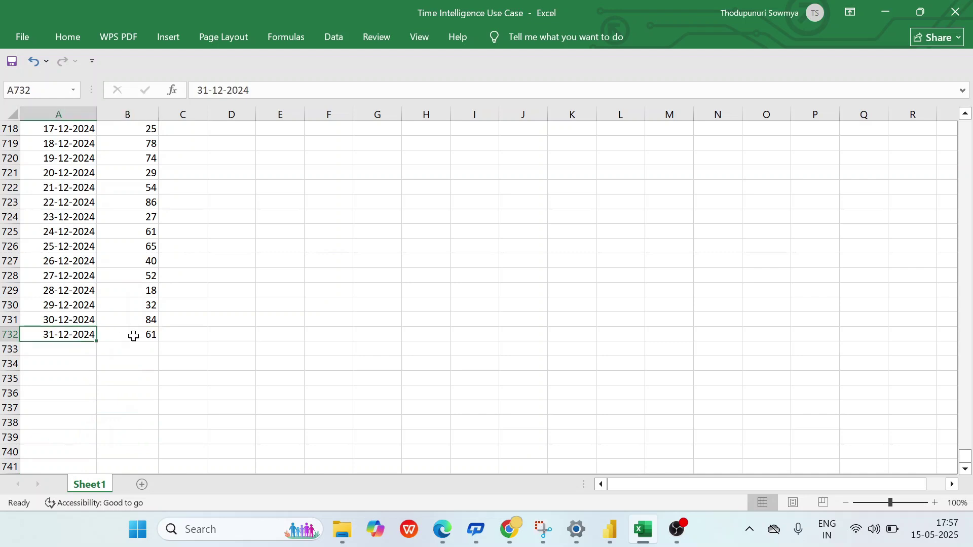
# Select the December 2024 sales values in B702:B732 to check their sum.
pyautogui.scroll(15, 133, 337)
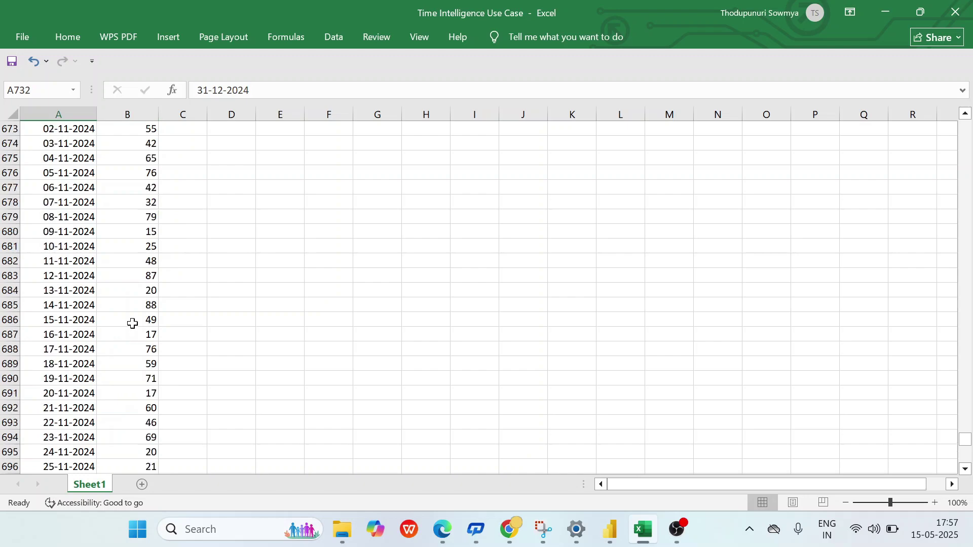
pyautogui.scroll(-7, 136, 323)
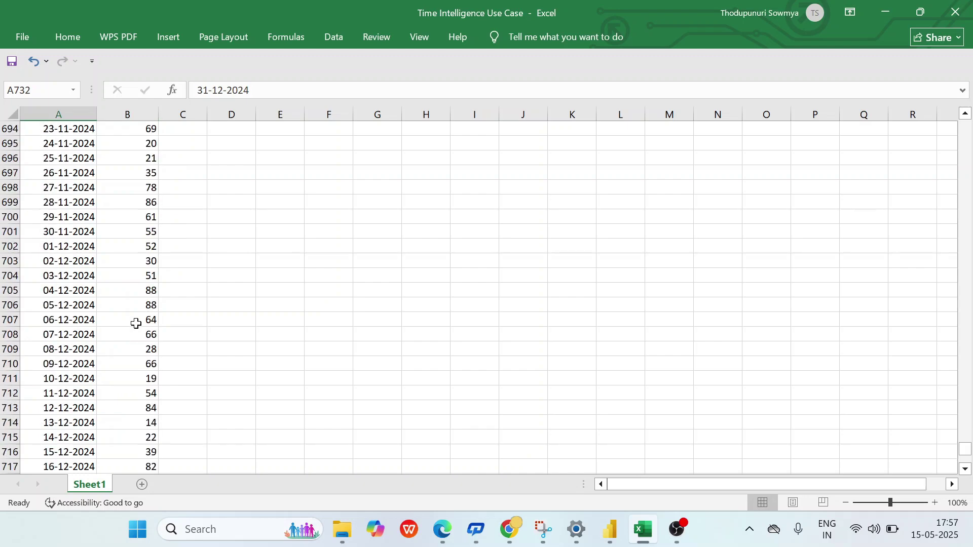
pyautogui.scroll(2, 142, 175)
pyautogui.scroll(-2, 126, 238)
pyautogui.moveTo(122, 247); pyautogui.dragTo(134, 335)
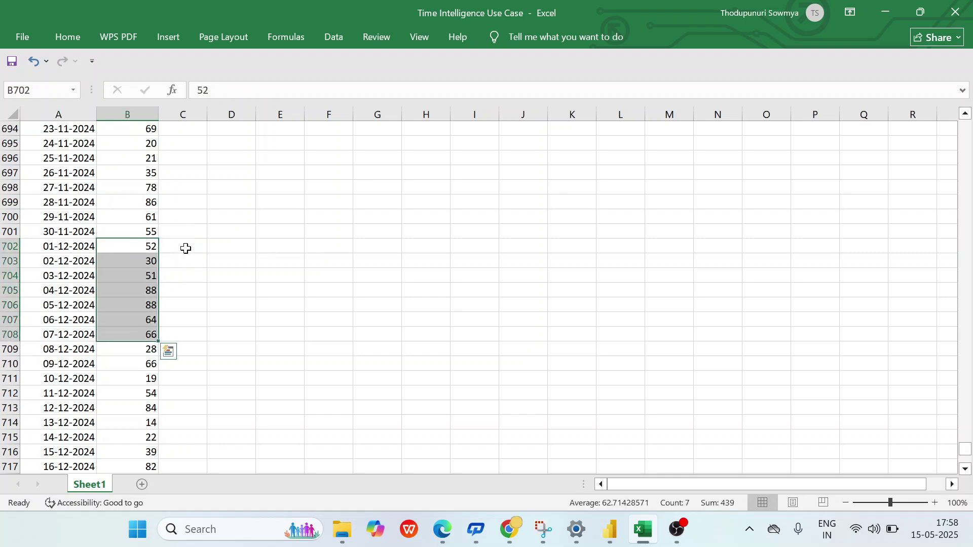
pyautogui.click(184, 249)
pyautogui.click(221, 248)
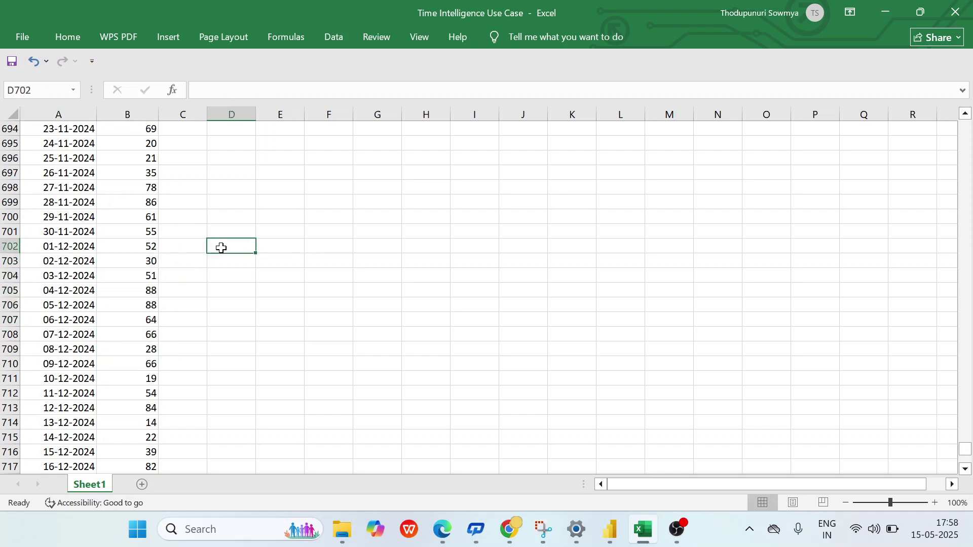
pyautogui.moveTo(146, 247); pyautogui.dragTo(145, 456)
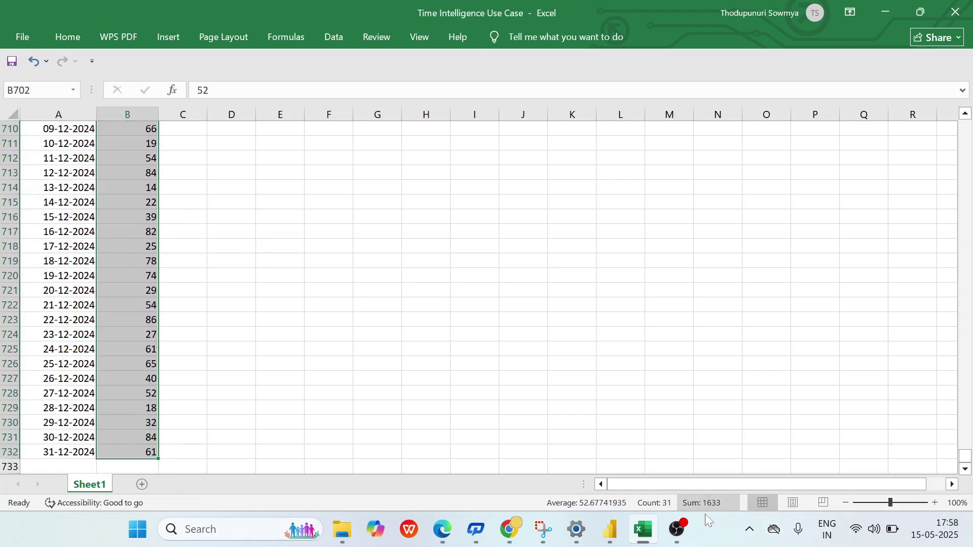
# Switch back to Power BI and start a new measure named Current QTD in the Time Intelligence table.
pyautogui.click(610, 530)
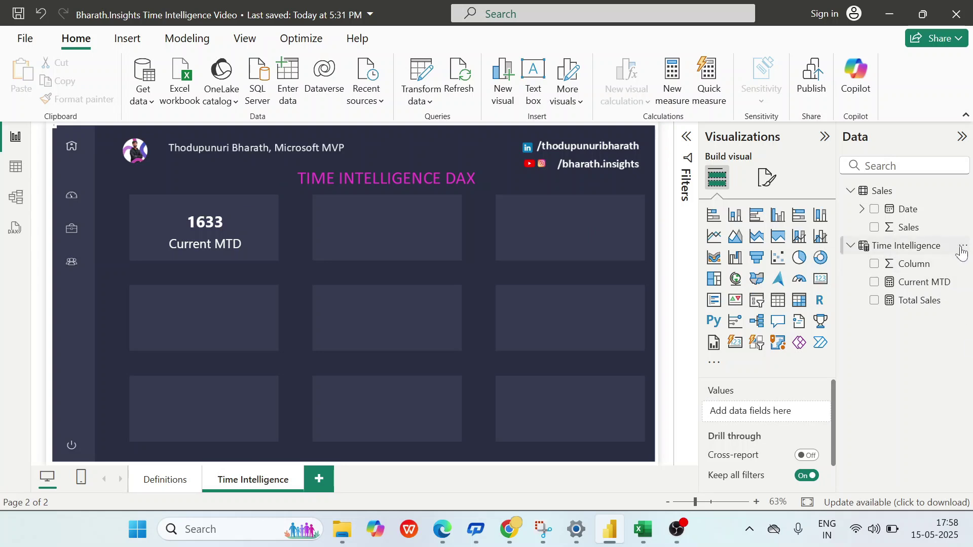
pyautogui.click(962, 252)
pyautogui.press('Escape')
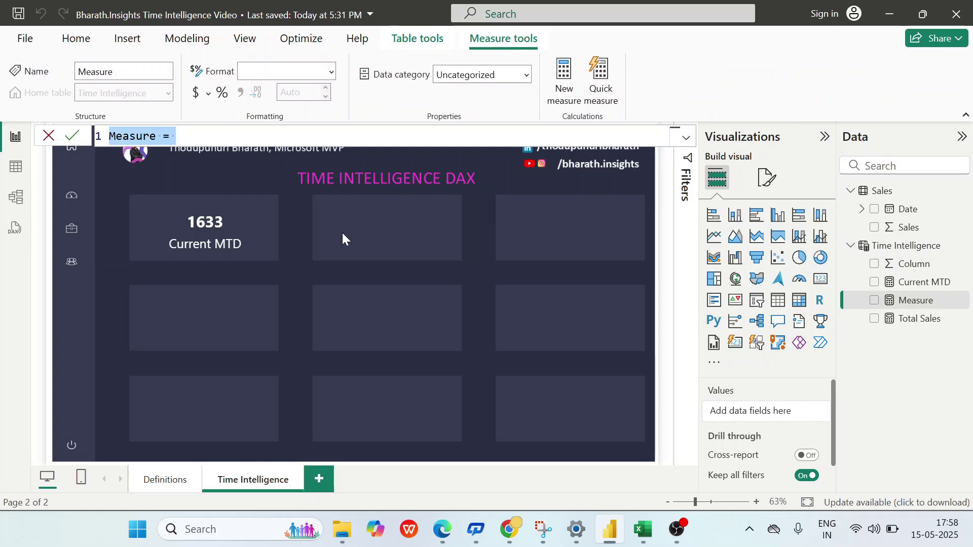
pyautogui.write('Curre')
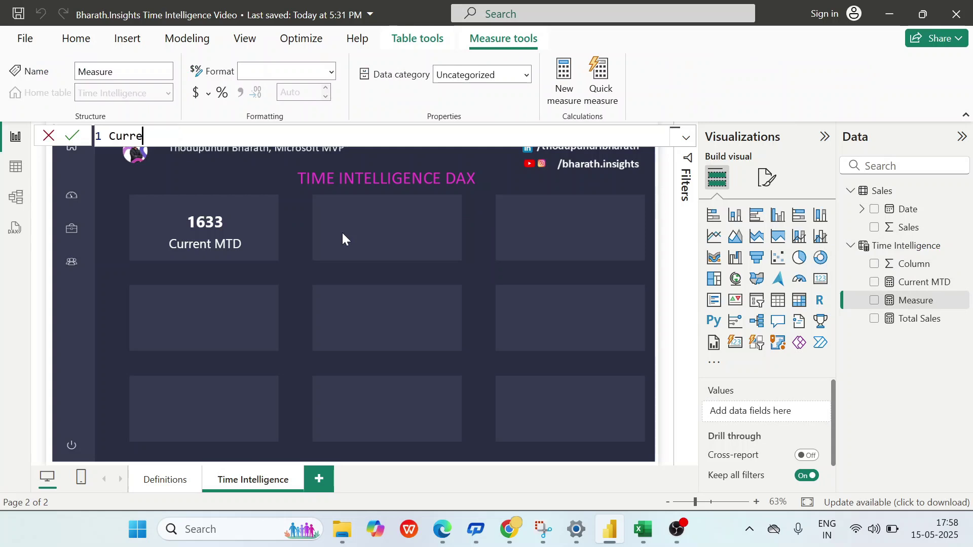
pyautogui.write('nt QTD ')
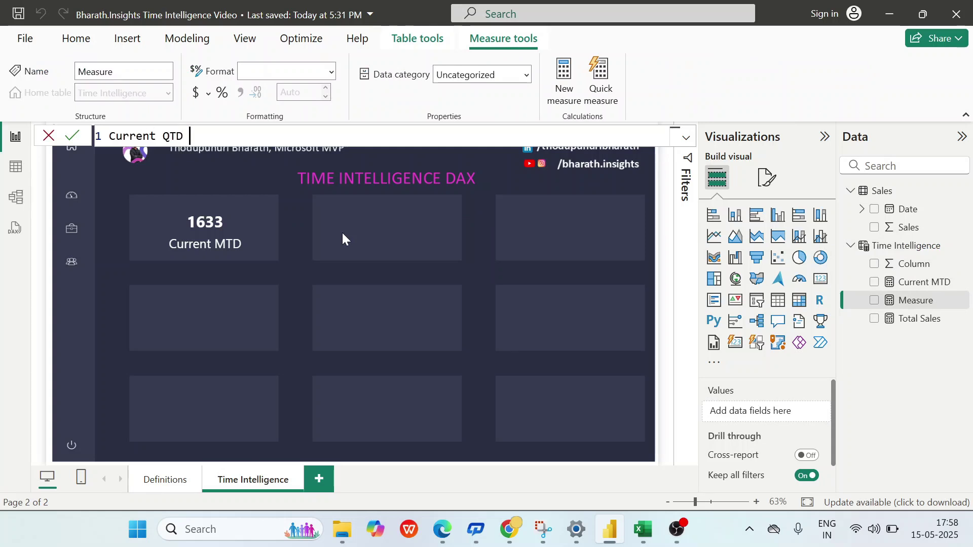
pyautogui.write('=')
# Read the Current QTD explanation on the Definitions page, and return to the Time Intelligence page.
pyautogui.click(175, 484)
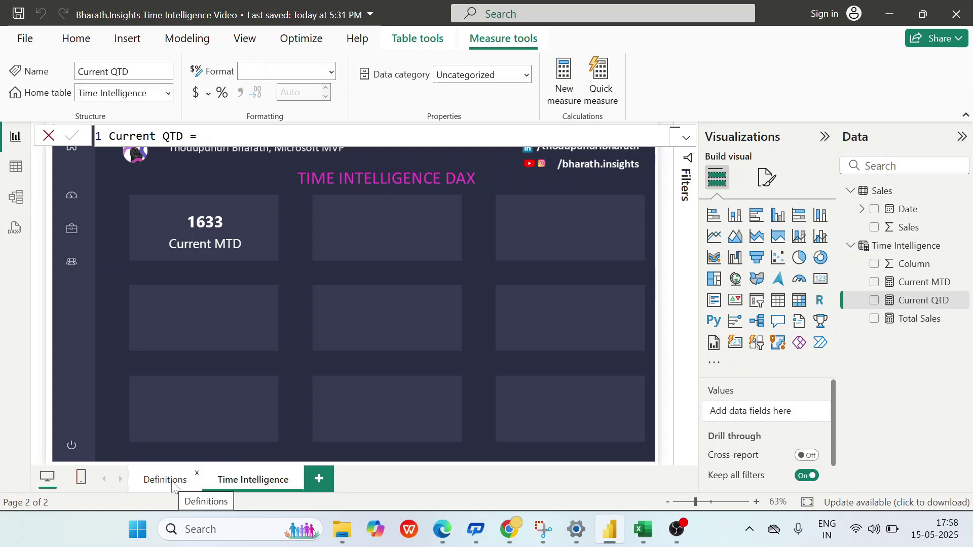
pyautogui.click(172, 484)
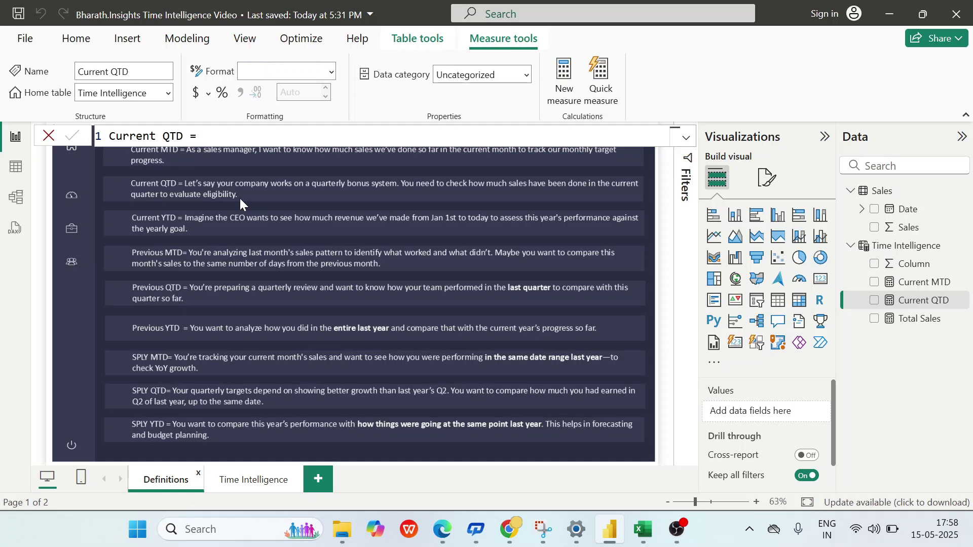
pyautogui.click(253, 479)
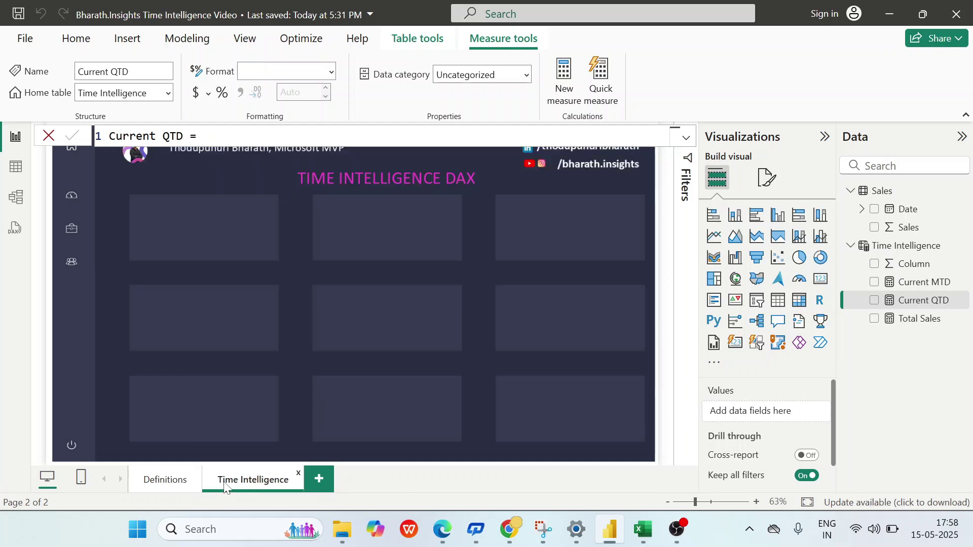
# Begin the Current QTD measure's formula with the TOTALQTD function.
pyautogui.click(228, 136)
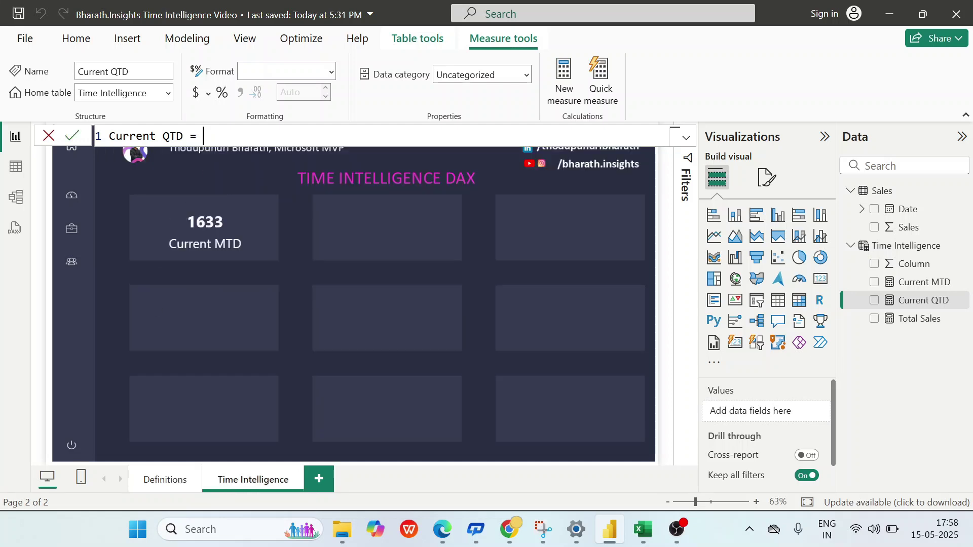
pyautogui.write('total')
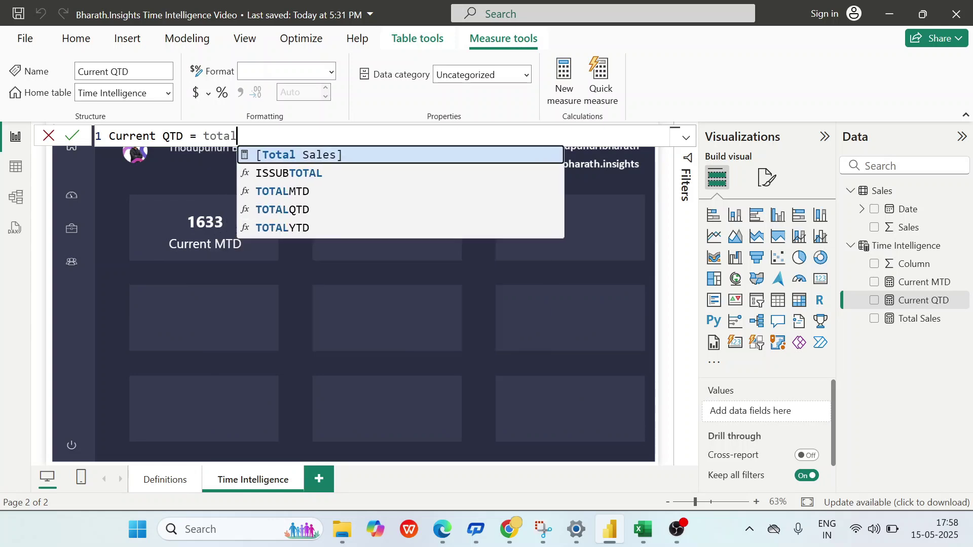
pyautogui.press('Down')
pyautogui.press('Down')
pyautogui.press('Down')
pyautogui.press('Down')
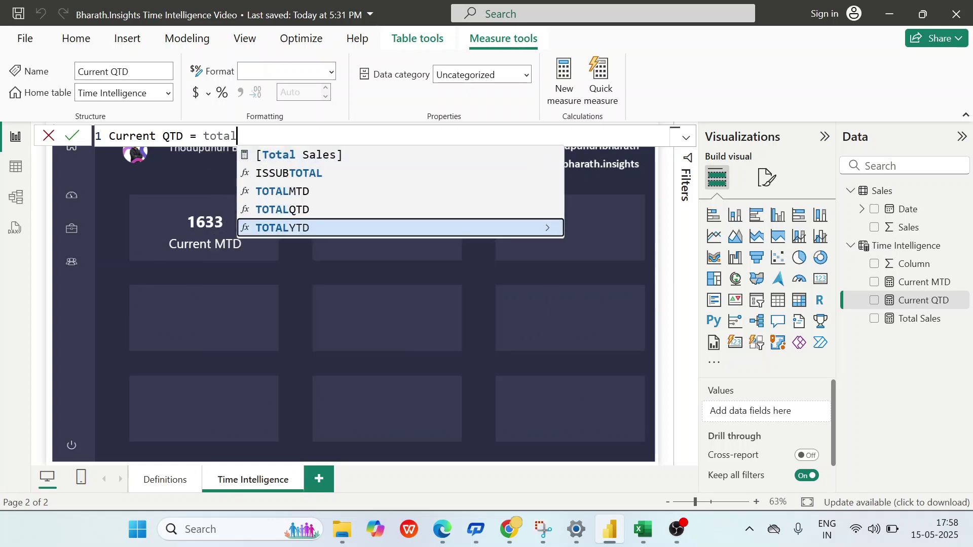
pyautogui.press('Up')
pyautogui.press('Tab')
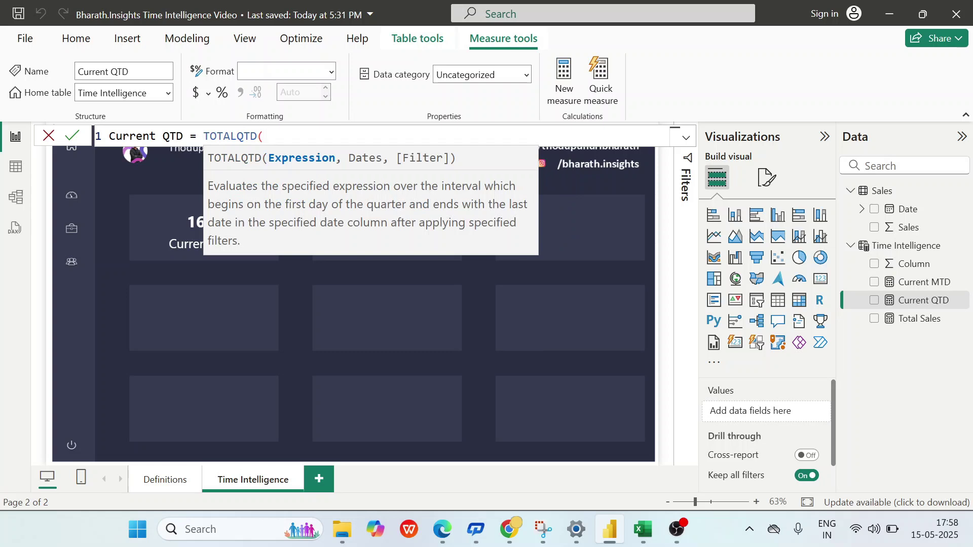
# Complete the TOTALQTD formula with [Total Sales] as expression and Sales[Date] as dates, and commit the measure.
pyautogui.write('otal')
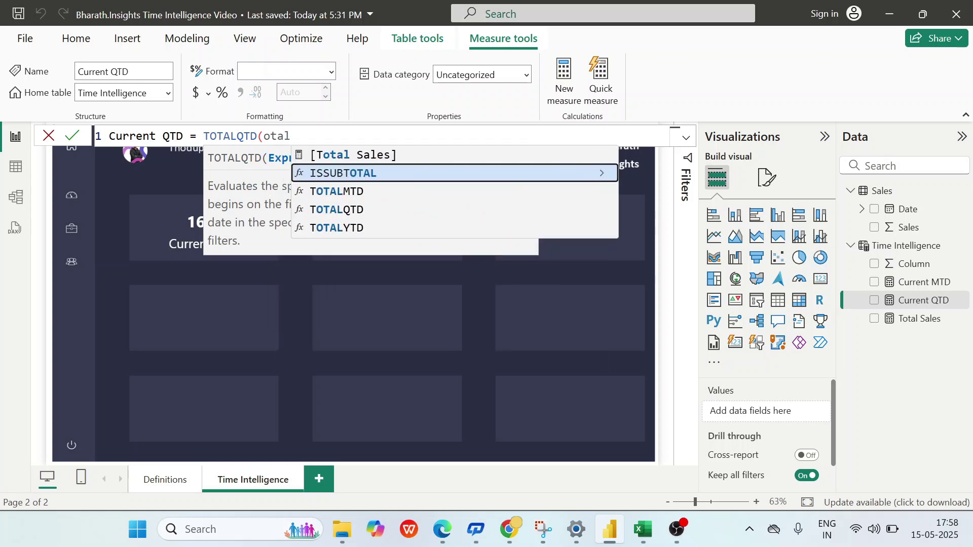
pyautogui.press('Up')
pyautogui.press('Tab')
pyautogui.write(',sa')
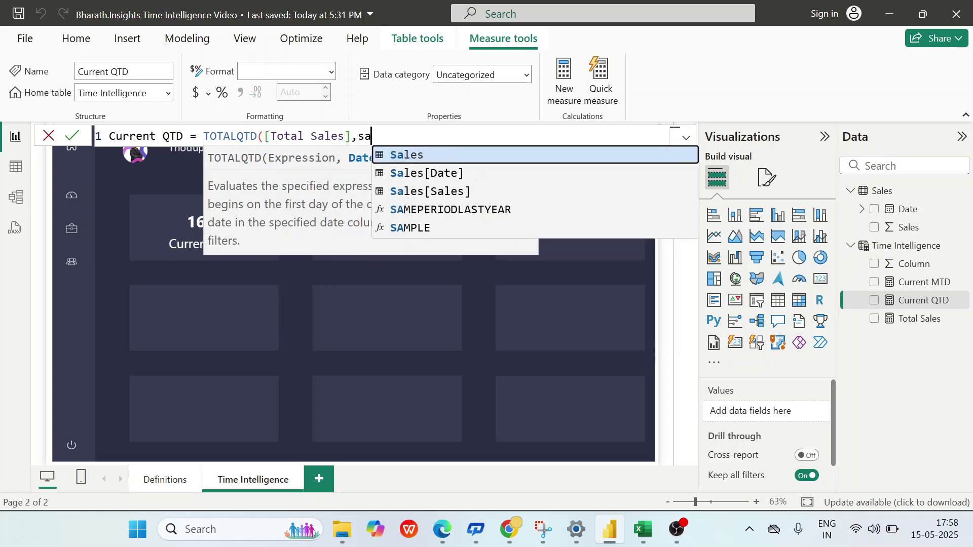
pyautogui.press('Down')
pyautogui.press('Tab')
pyautogui.write(')')
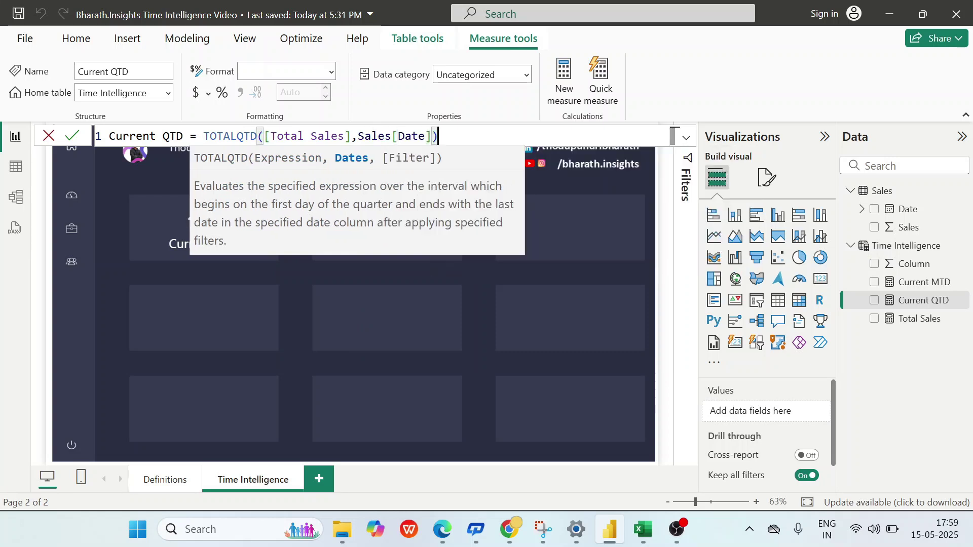
pyautogui.press('Return')
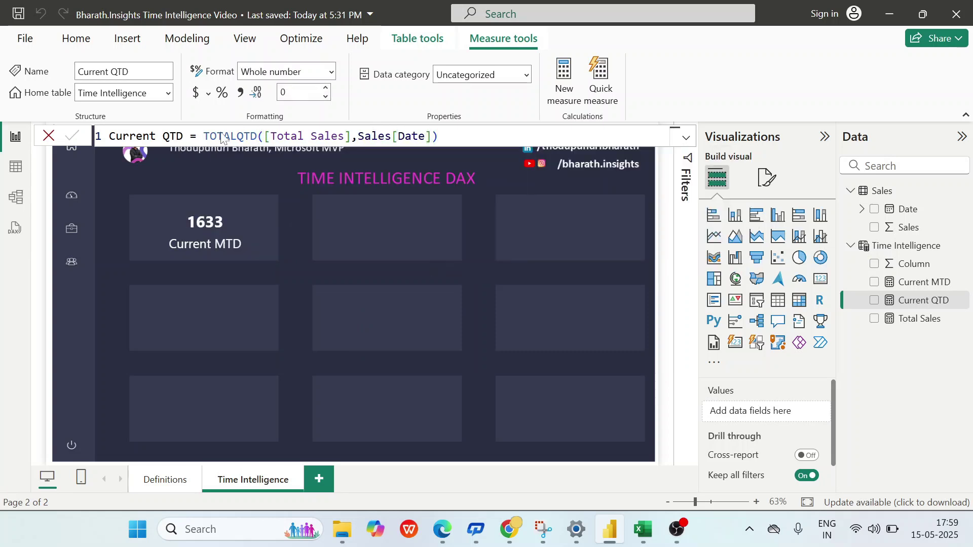
pyautogui.click(420, 253)
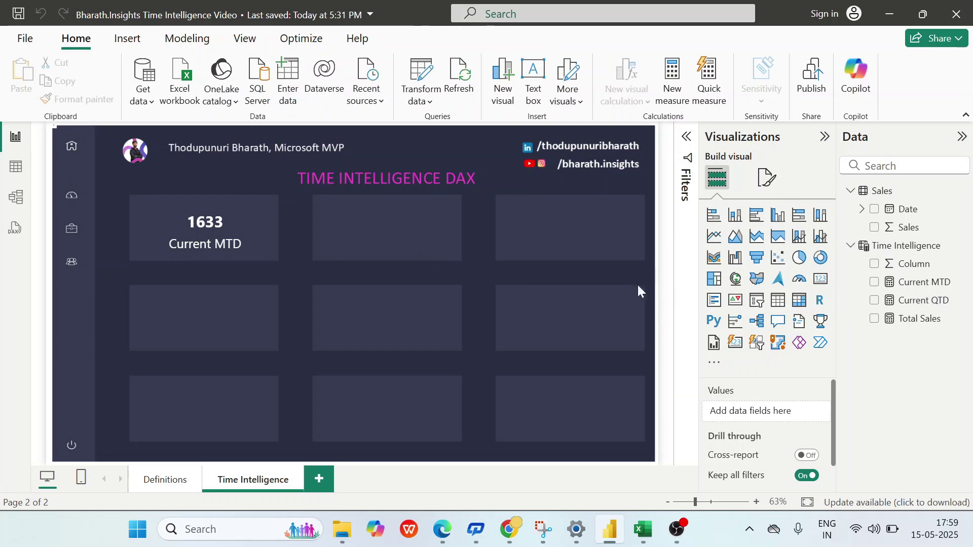
# Duplicate the Current MTD card into the middle tile of the first row and remove the copy's field.
pyautogui.click(216, 235)
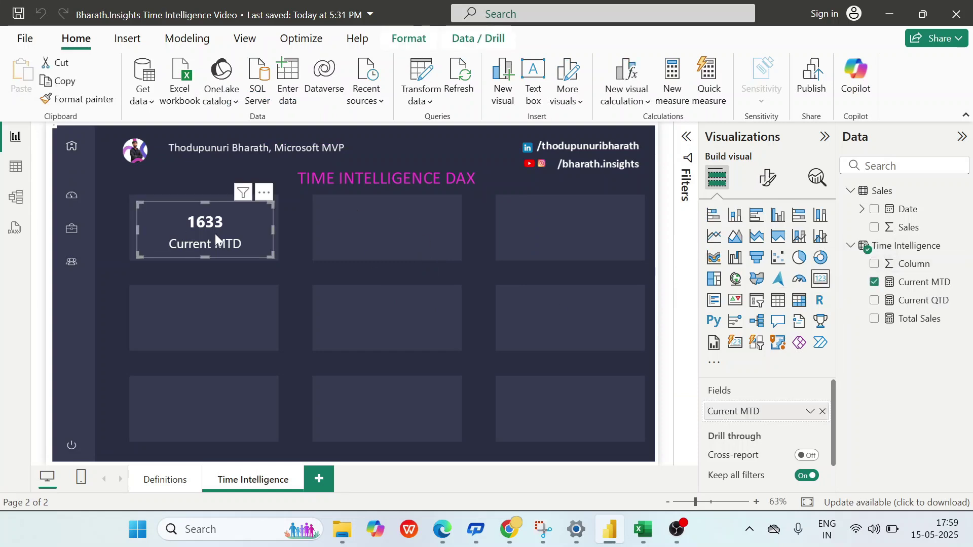
pyautogui.hotkey('ctrl', 'c')
pyautogui.hotkey('ctrl', 'v')
pyautogui.moveTo(215, 233); pyautogui.dragTo(392, 244)
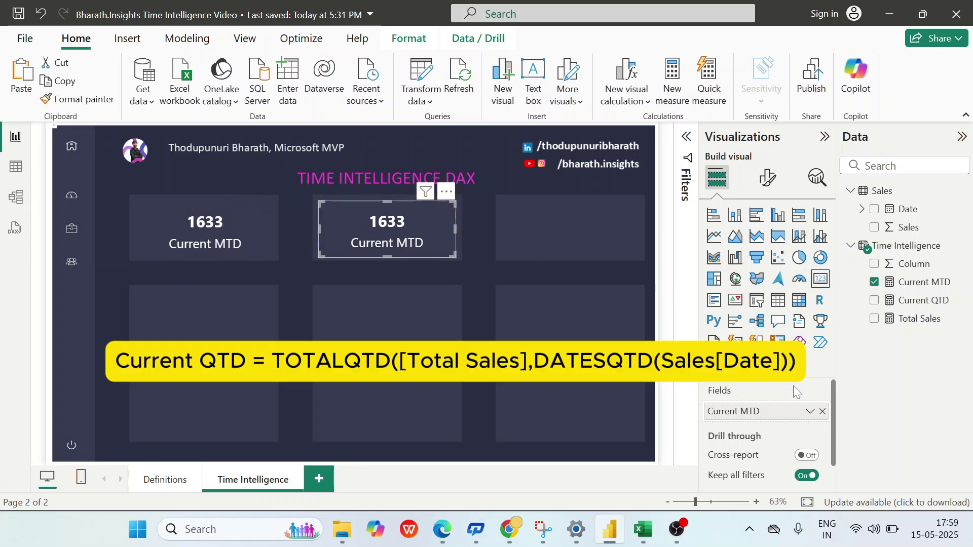
pyautogui.click(822, 411)
# Duplicate the empty card and place the copy in the third tile of the first row.
pyautogui.hotkey('ctrl', 'c')
pyautogui.hotkey('ctrl', 'v')
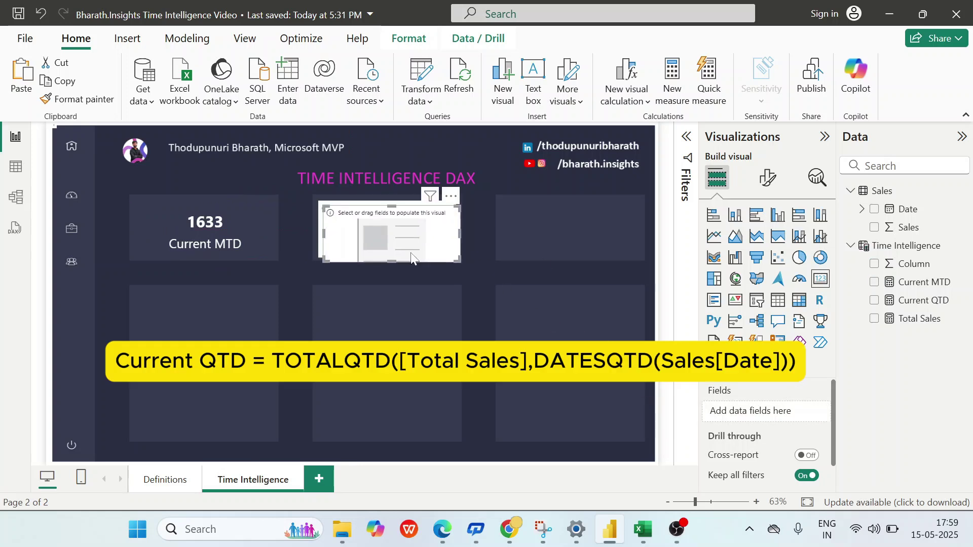
pyautogui.moveTo(419, 244); pyautogui.dragTo(576, 235)
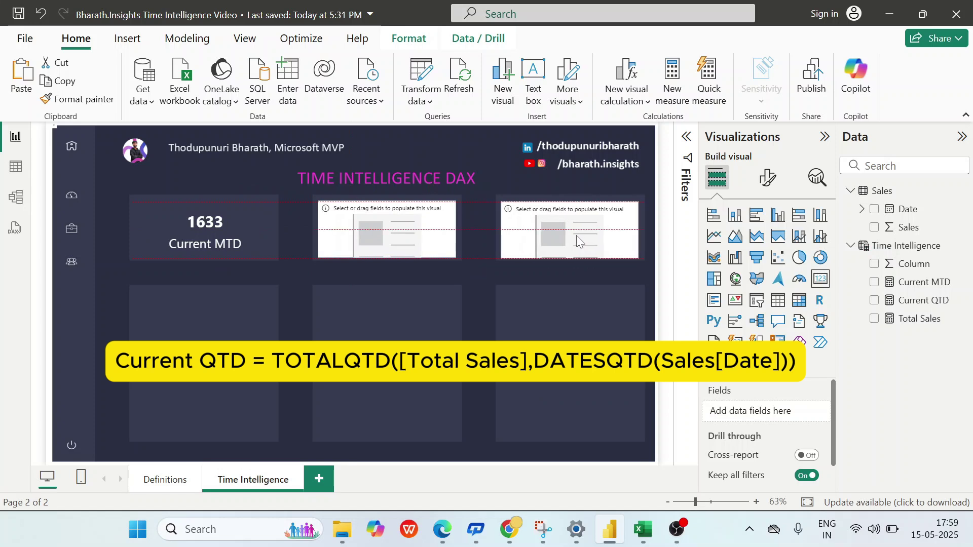
# Add the Current QTD measure to the empty card in the middle tile of the first row.
pyautogui.click(436, 254)
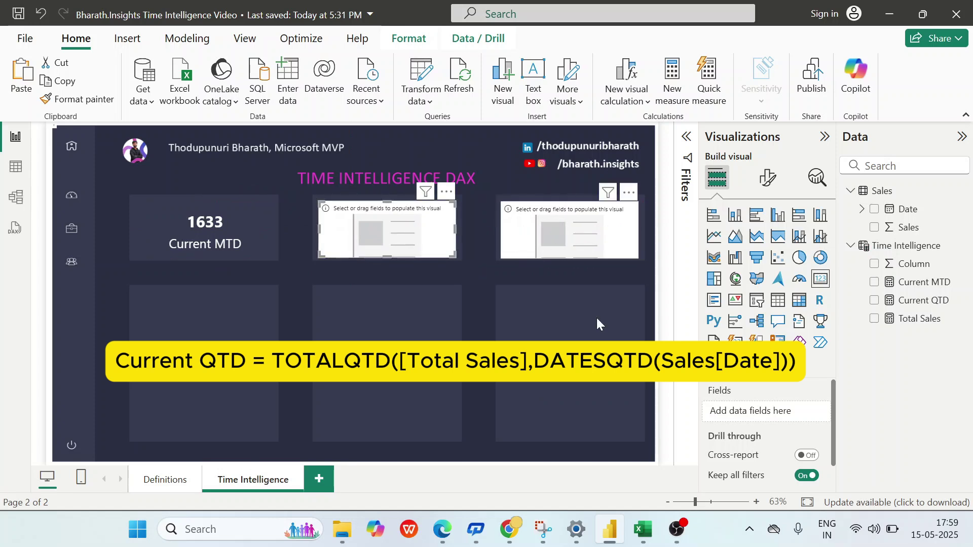
pyautogui.moveTo(922, 300); pyautogui.dragTo(780, 403)
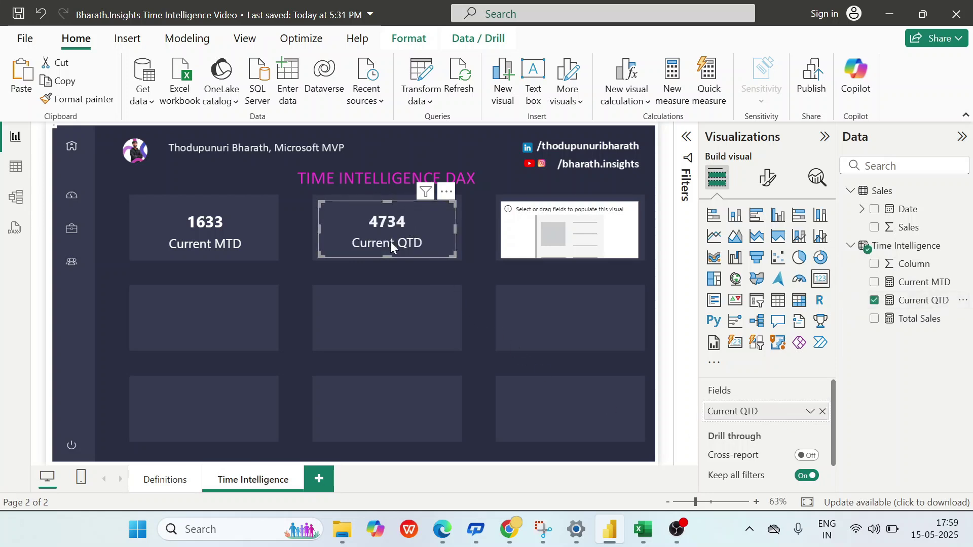
pyautogui.click(376, 296)
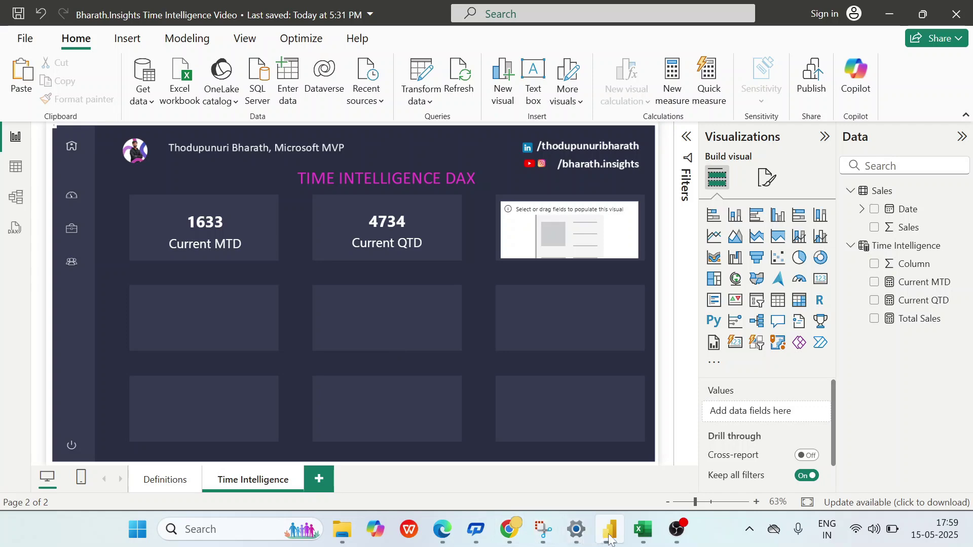
# Switch to the Time Intelligence Use Case workbook in Excel and select the October–December 2024 sales in B641:B732 to check their sum.
pyautogui.click(648, 540)
pyautogui.click(122, 334)
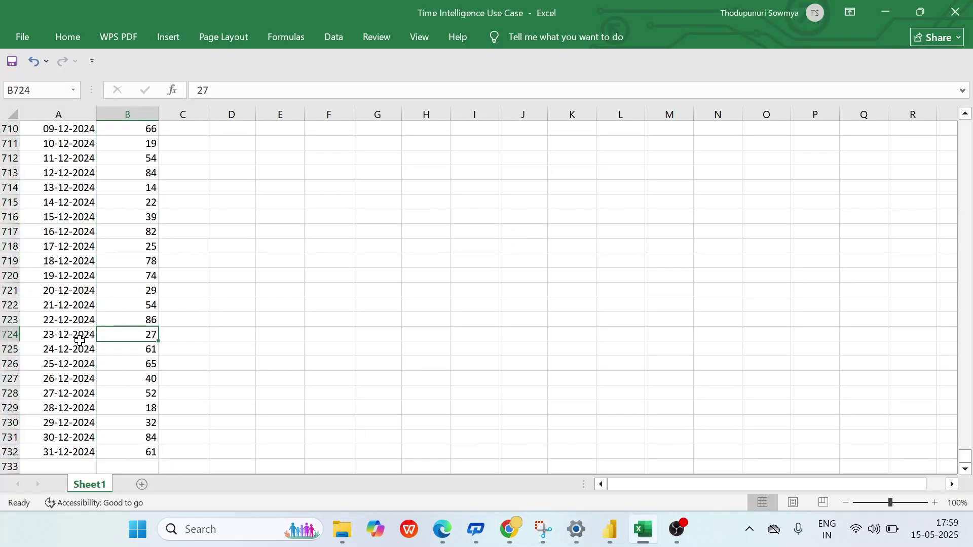
pyautogui.click(77, 340)
pyautogui.click(124, 339)
pyautogui.scroll(20, 124, 338)
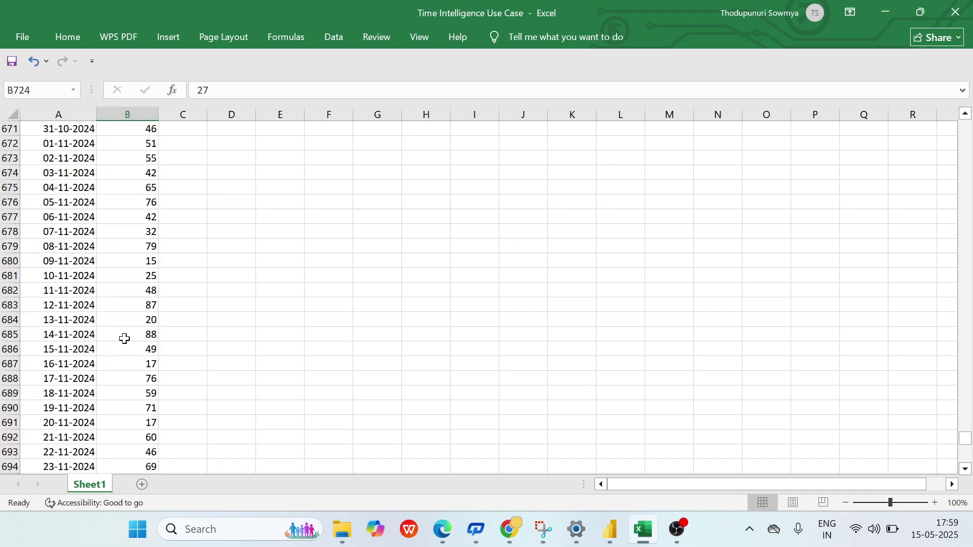
pyautogui.scroll(2, 125, 339)
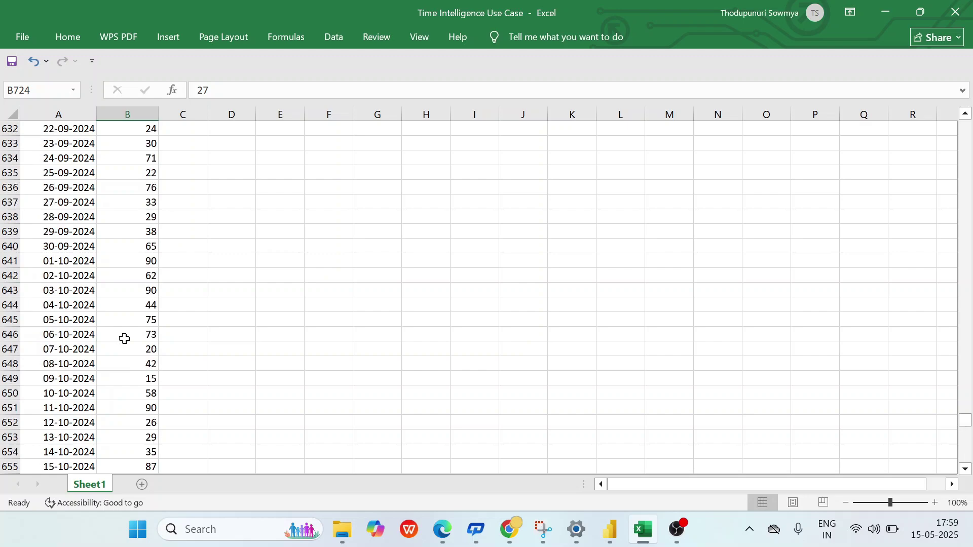
pyautogui.click(84, 261)
pyautogui.moveTo(145, 263); pyautogui.dragTo(142, 449)
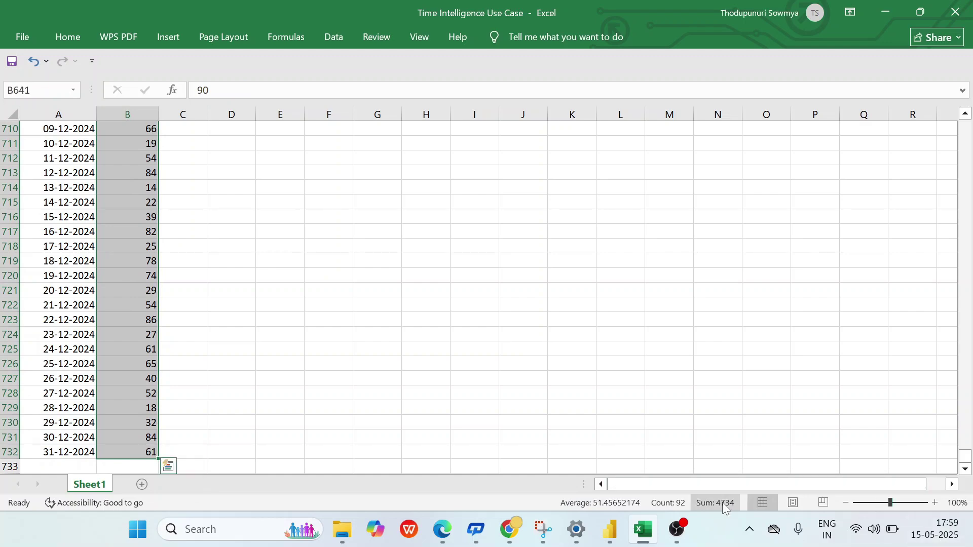
# Switch back to Power BI, read the Current YTD explanation on the Definitions page, and return to the Time Intelligence page.
pyautogui.click(608, 535)
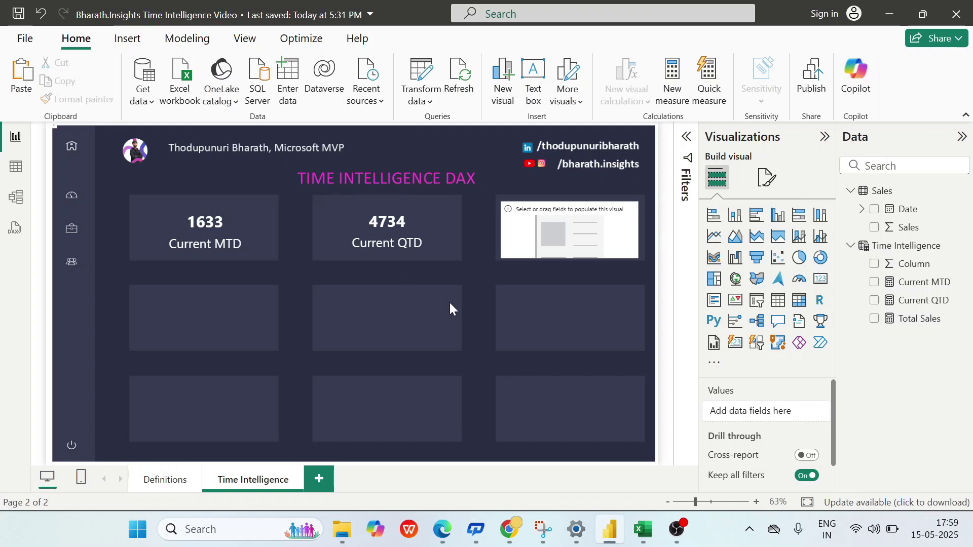
pyautogui.click(157, 479)
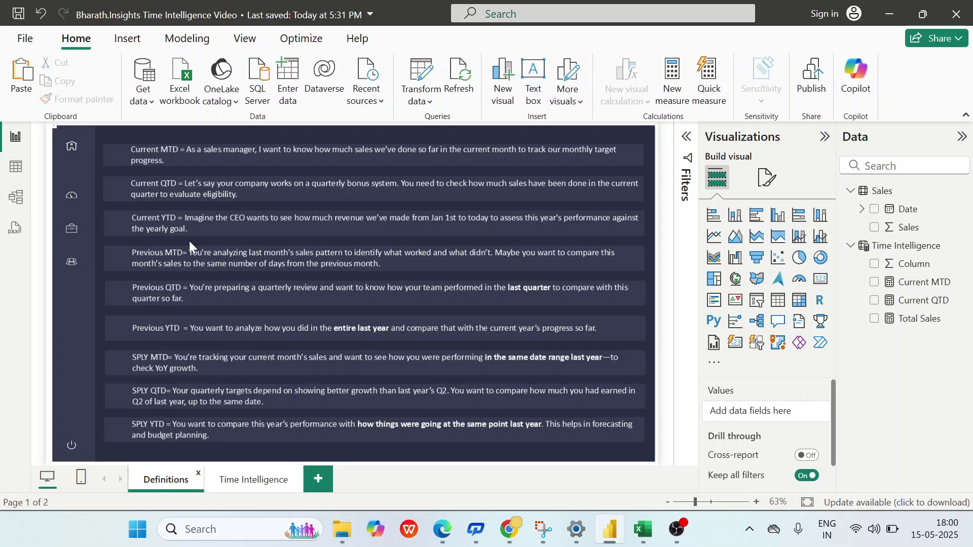
pyautogui.click(249, 480)
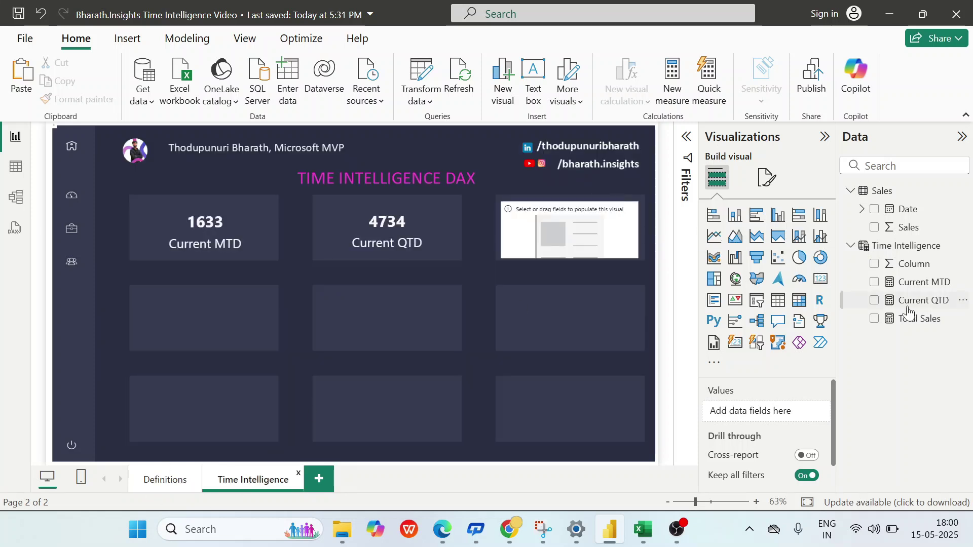
# Create a new measure named Current YTD in the Time Intelligence table and begin its formula with TOTALYTD.
pyautogui.click(964, 246)
pyautogui.click(898, 280)
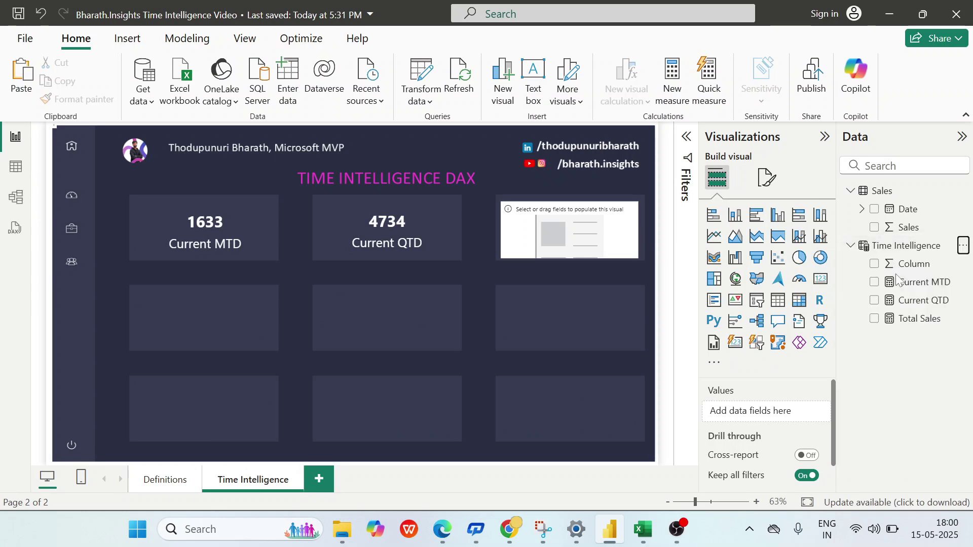
pyautogui.write('C')
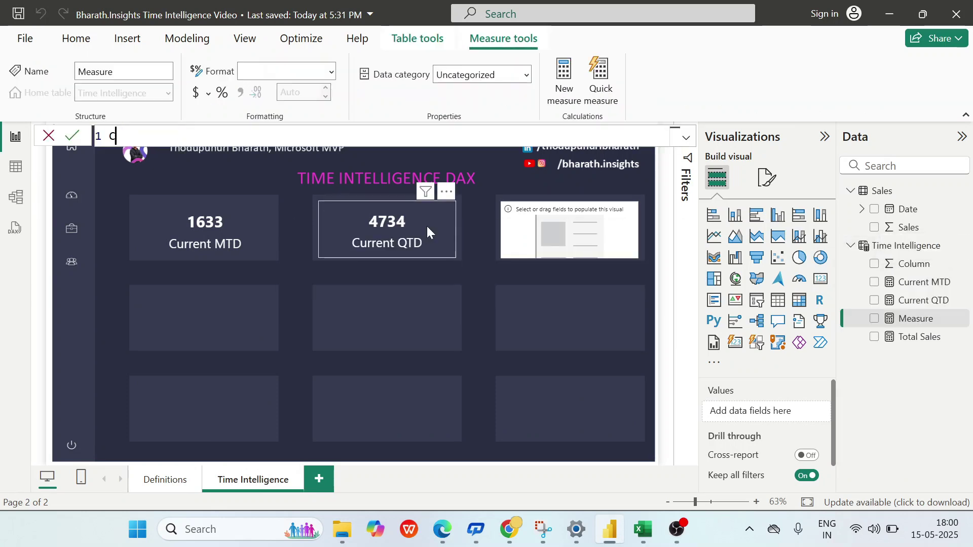
pyautogui.write('urre')
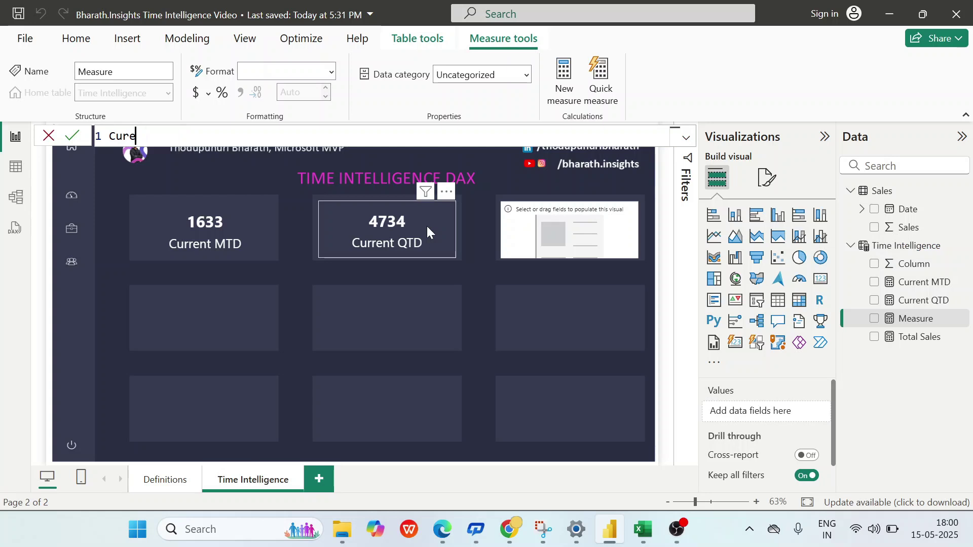
pyautogui.write('nt YTD = tota')
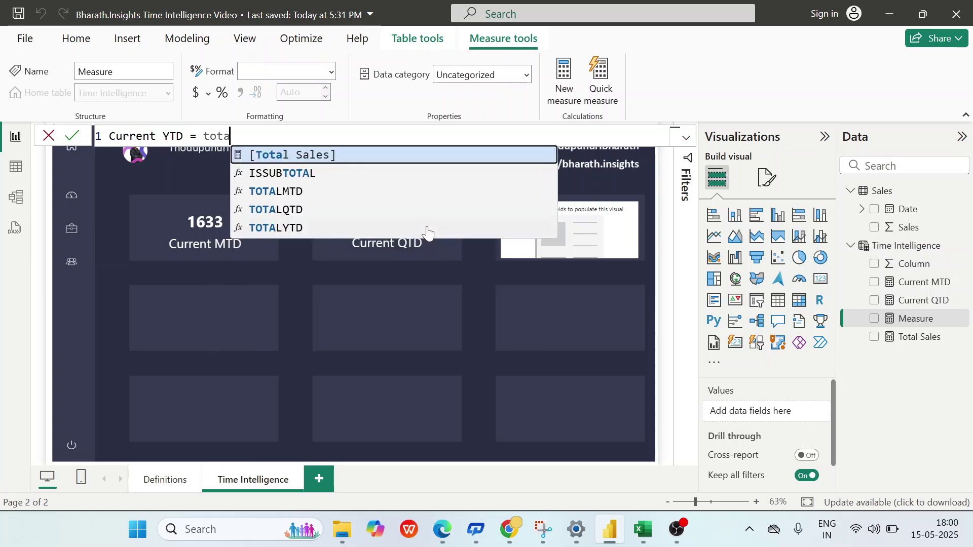
pyautogui.press('Down')
pyautogui.press('Down')
pyautogui.press('Down')
pyautogui.press('Down')
pyautogui.press('Tab')
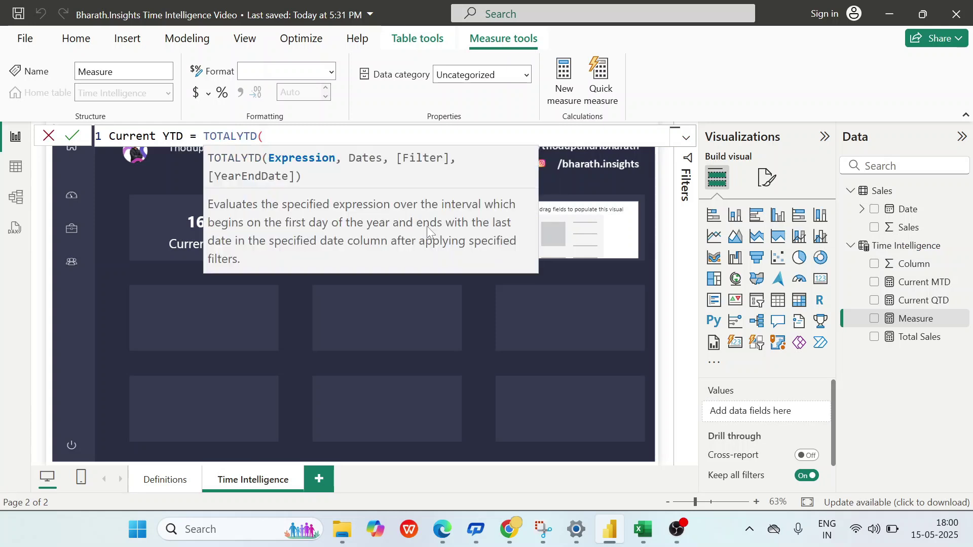
pyautogui.write('to')
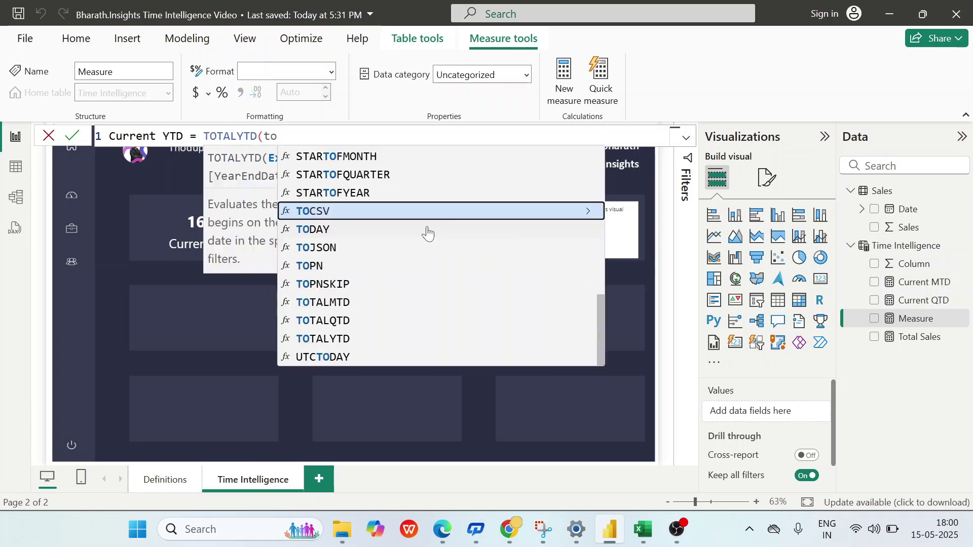
pyautogui.write('al')
pyautogui.press('BackSpace')
pyautogui.press('BackSpace')
pyautogui.press('BackSpace')
pyautogui.press('BackSpace')
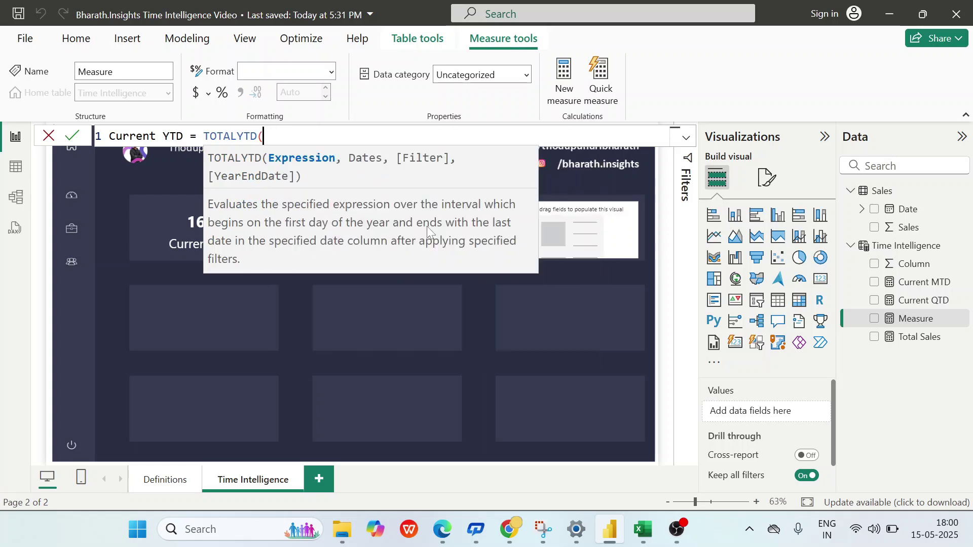
# Complete the TOTALYTD formula with the arguments [Total Sales] and Sales[Date], and commit the Current YTD measure.
pyautogui.write('sa')
pyautogui.press('Up')
pyautogui.press('Up')
pyautogui.press('Up')
pyautogui.press('Tab')
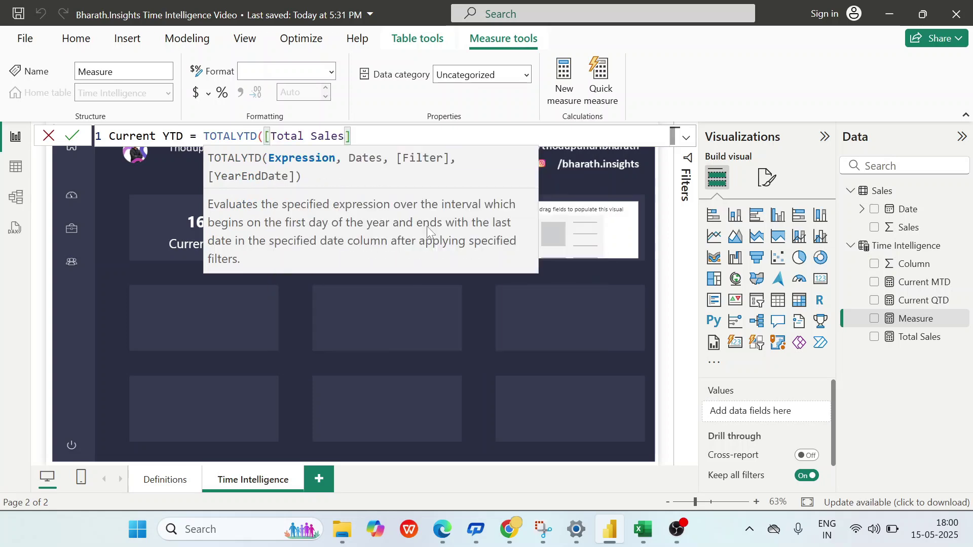
pyautogui.write(',sa')
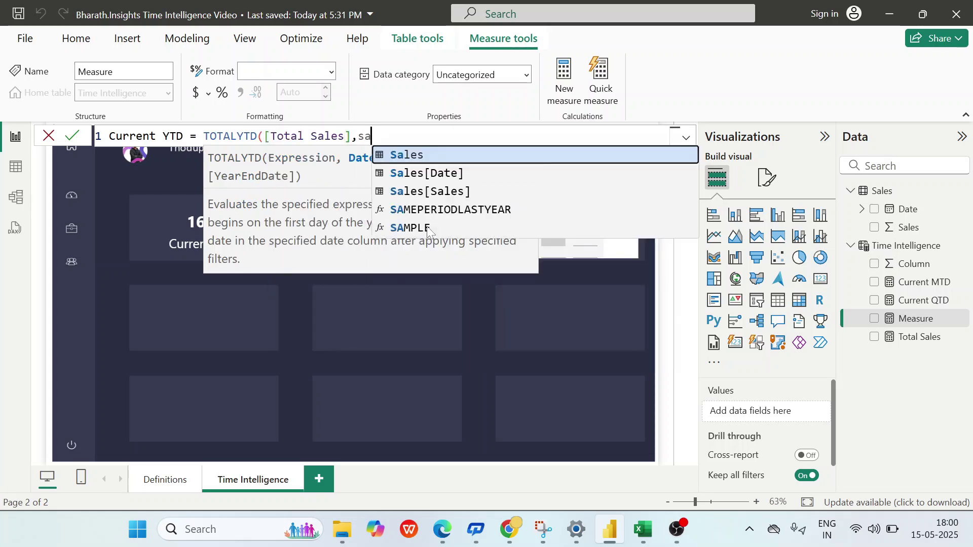
pyautogui.press('Down')
pyautogui.press('Tab')
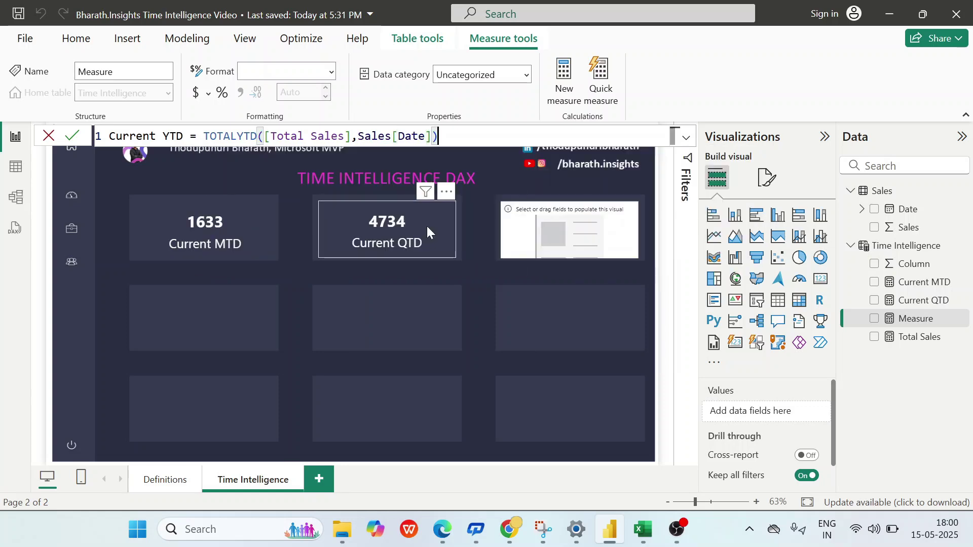
pyautogui.write(')')
pyautogui.press('Return')
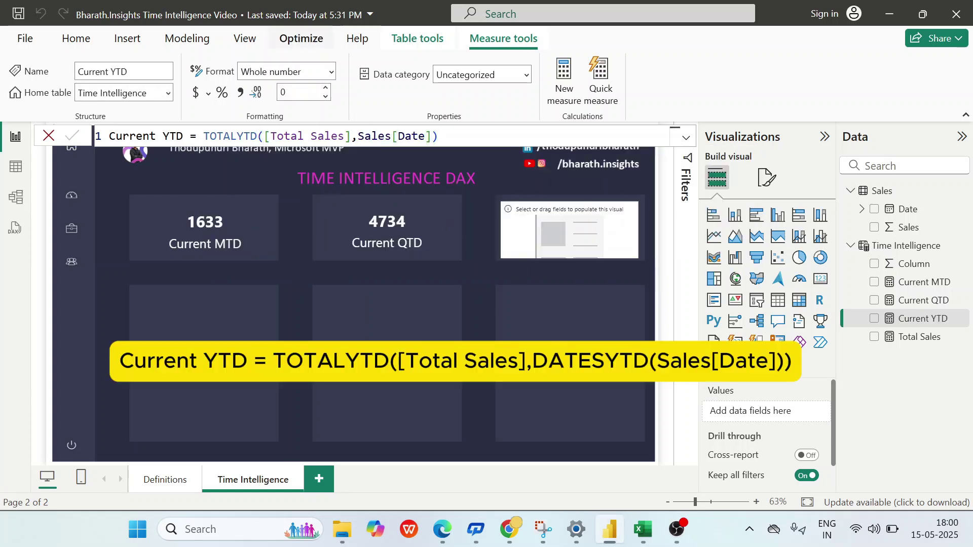
# Add the Current YTD measure to the blank third card and change its callout display units to show the full number.
pyautogui.click(565, 251)
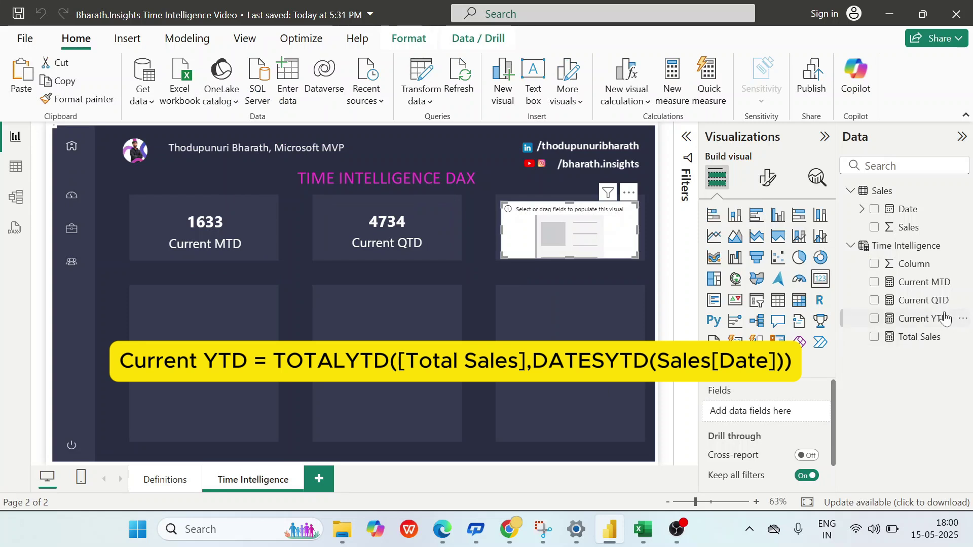
pyautogui.moveTo(924, 319); pyautogui.dragTo(776, 413)
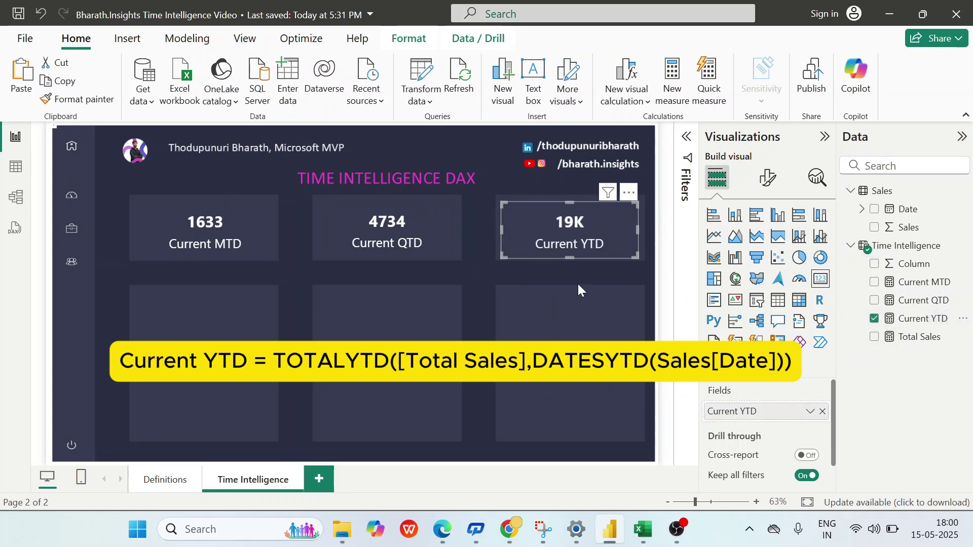
pyautogui.click(767, 178)
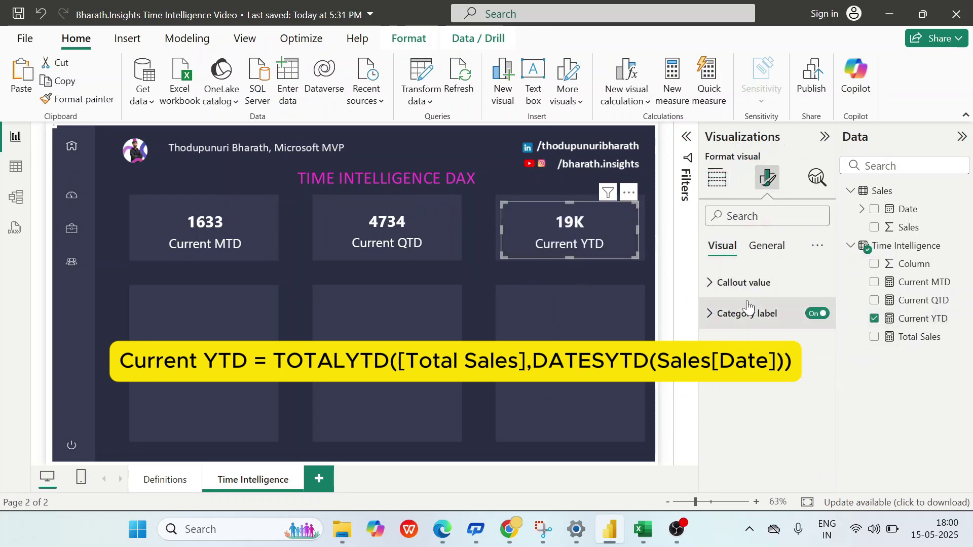
pyautogui.click(740, 280)
pyautogui.scroll(-2, 765, 405)
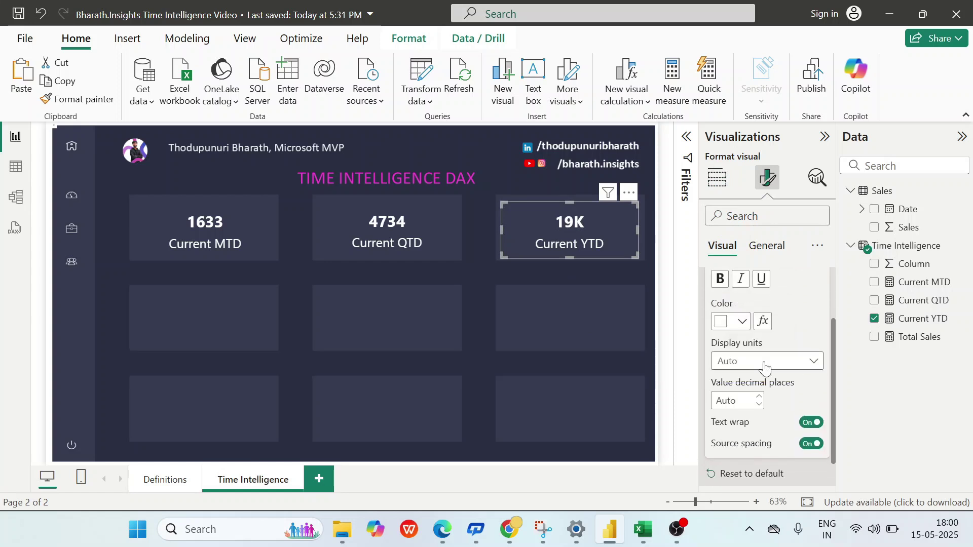
pyautogui.click(765, 361)
pyautogui.click(753, 398)
pyautogui.click(569, 317)
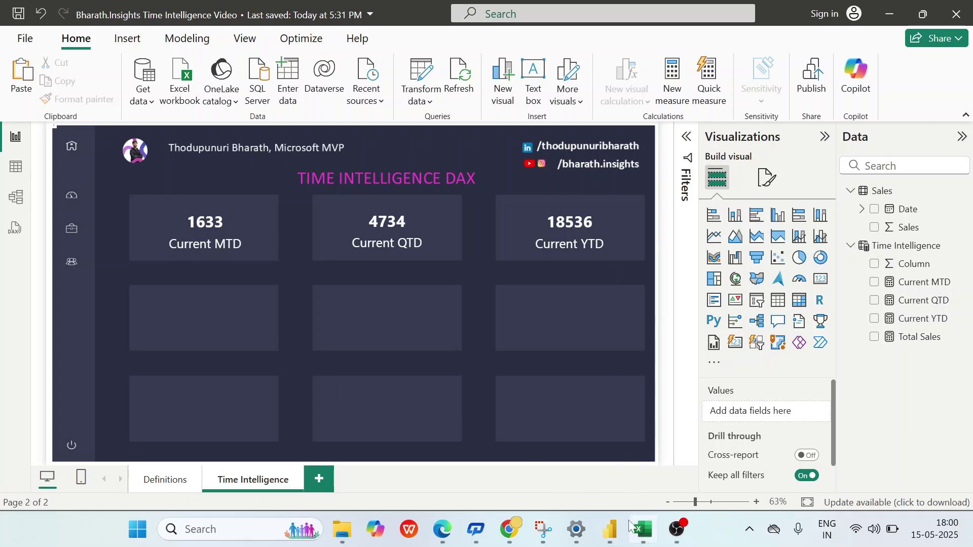
# Switch to the Time Intelligence Use Case workbook in Excel and select the 2024 sales in B367:B732 to check their sum.
pyautogui.click(642, 529)
pyautogui.click(74, 320)
pyautogui.scroll(20, 74, 330)
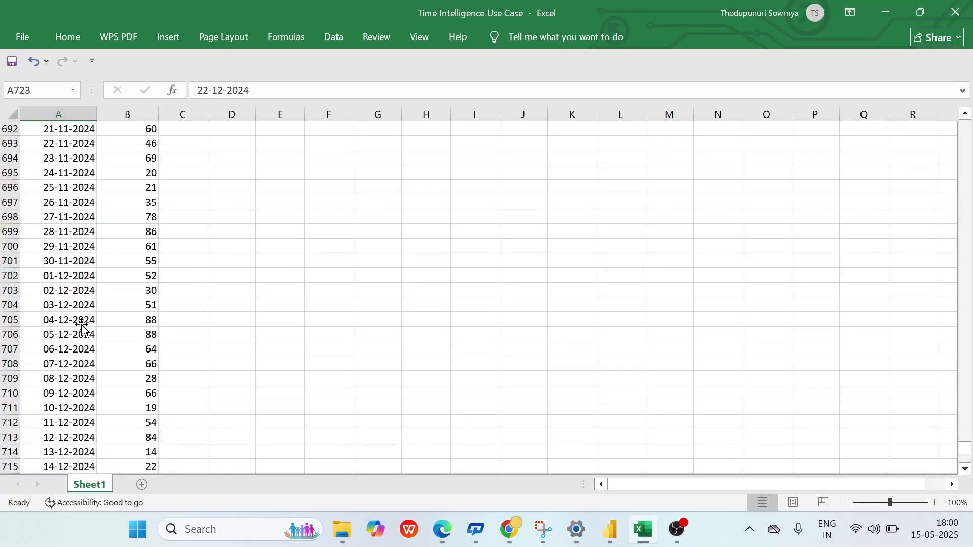
pyautogui.scroll(20, 75, 332)
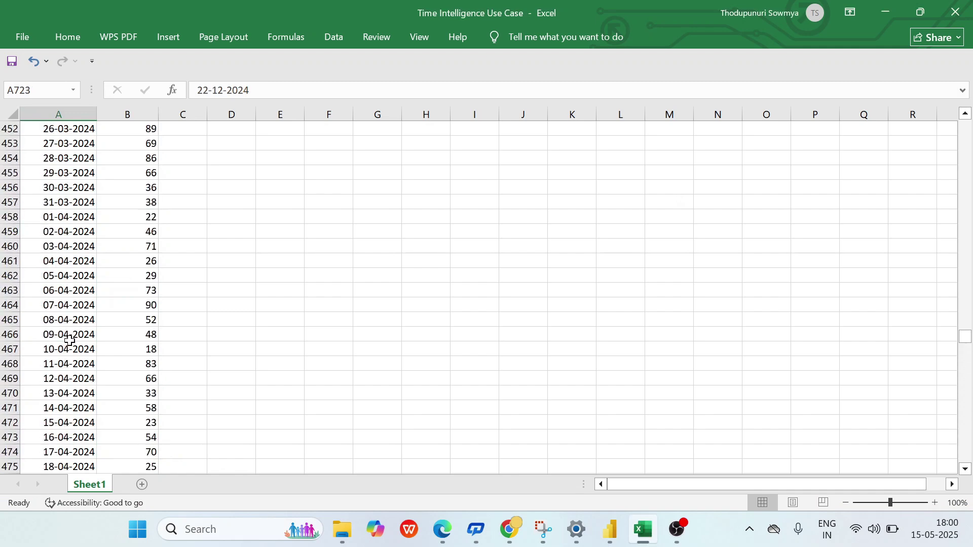
pyautogui.scroll(5, 71, 324)
pyautogui.scroll(-3, 86, 253)
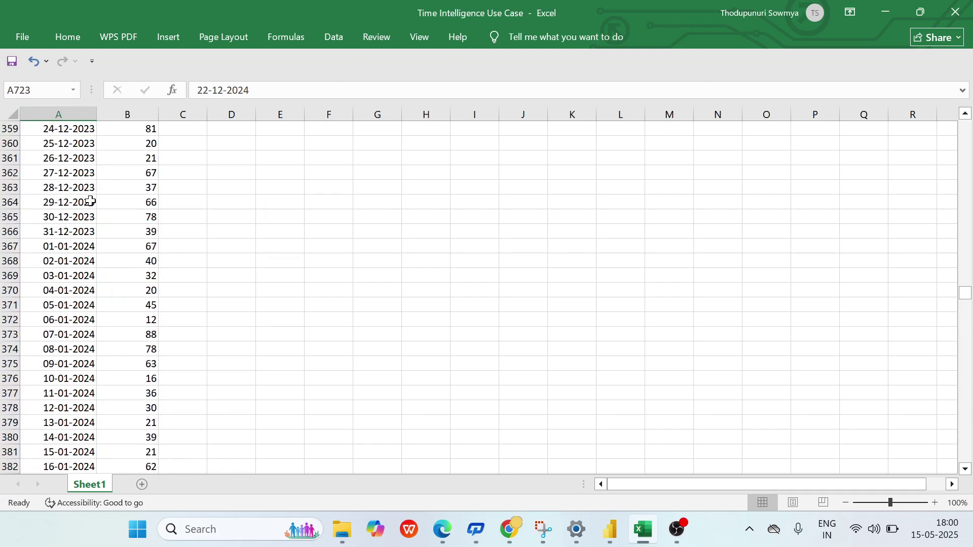
pyautogui.click(84, 201)
pyautogui.scroll(-2, 81, 213)
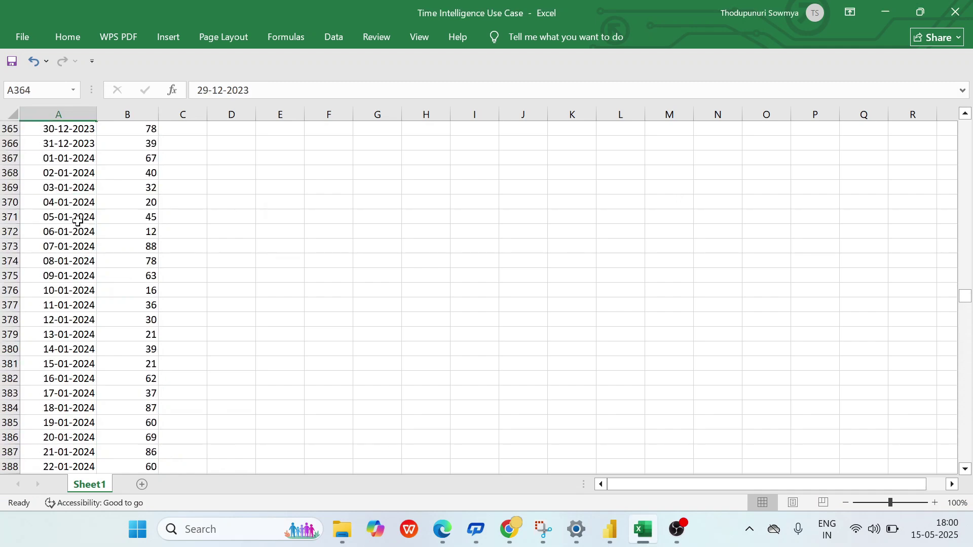
pyautogui.click(112, 160)
pyautogui.hotkey('ctrl', 'shift', 'Down')
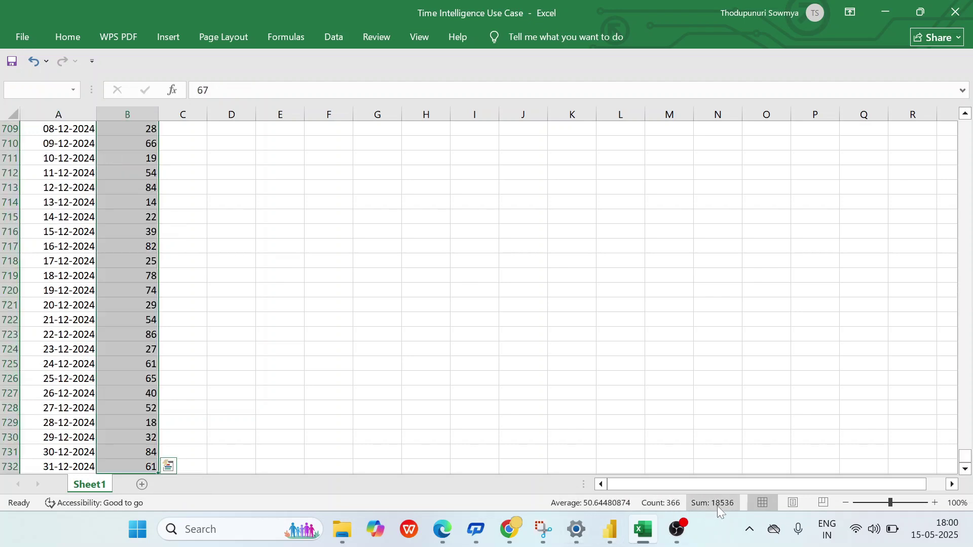
# Switch back to Power BI, duplicate the Current YTD card into the second row's first placeholder, and remove the copy's field.
pyautogui.click(611, 529)
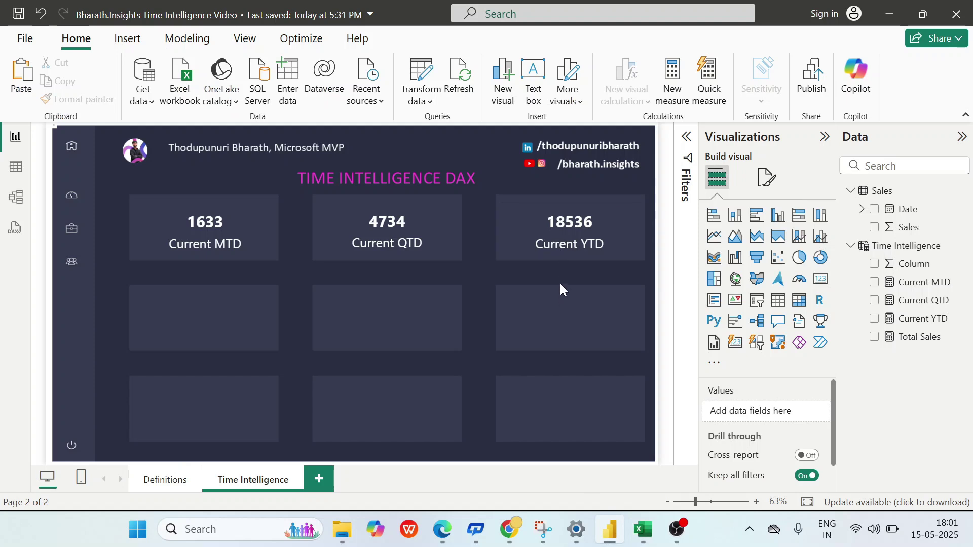
pyautogui.click(569, 243)
pyautogui.moveTo(569, 244); pyautogui.dragTo(223, 322)
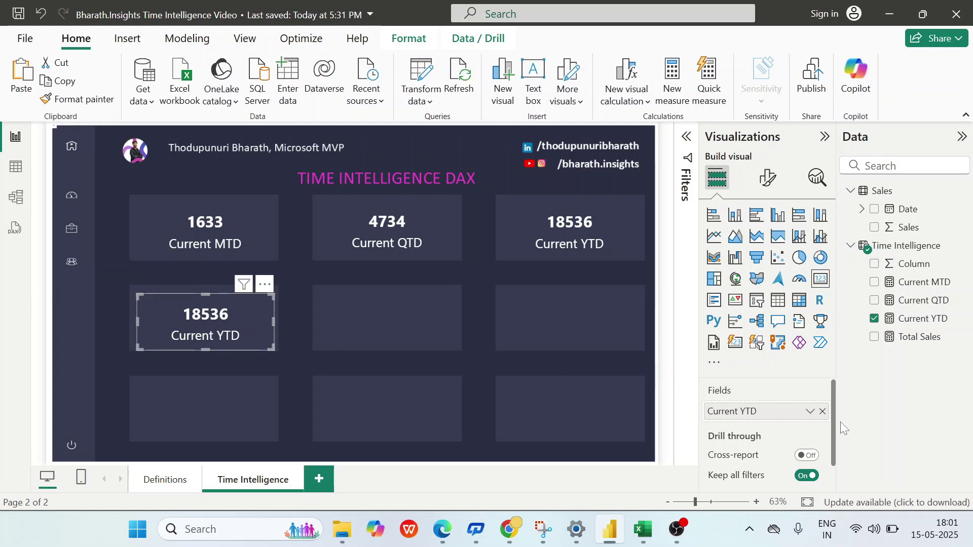
pyautogui.moveTo(811, 411); pyautogui.dragTo(243, 327)
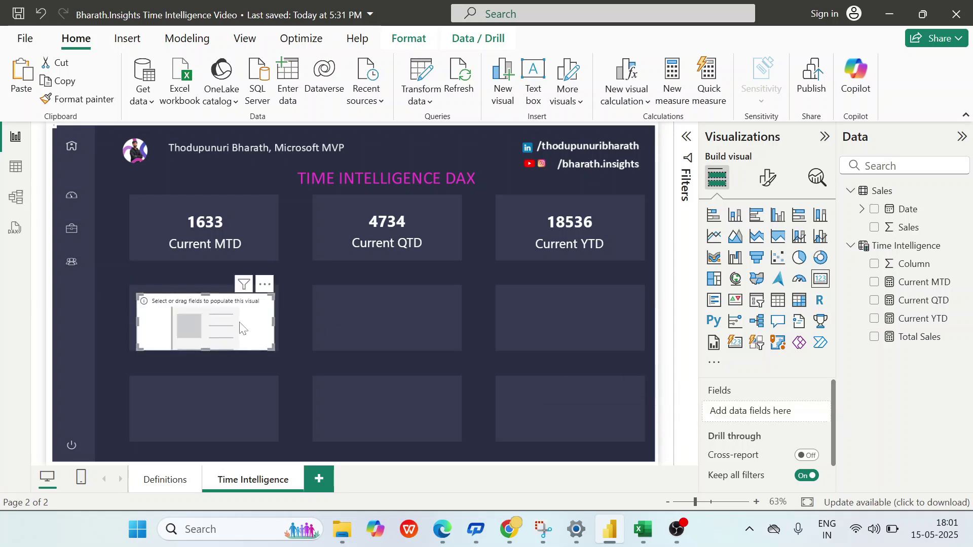
# Read the Previous MTD explanation on the Definitions page, and return to the blank card on the Time Intelligence page.
pyautogui.click(148, 480)
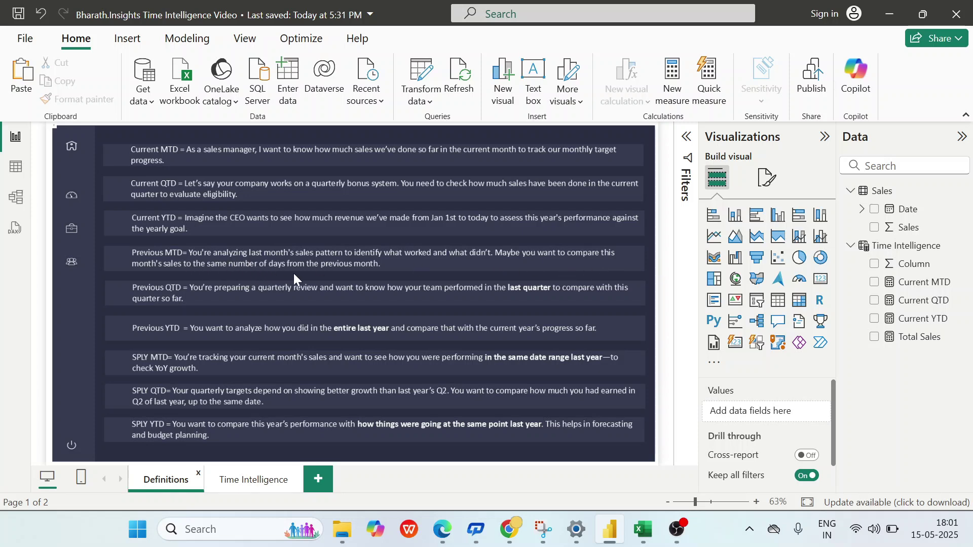
pyautogui.click(255, 481)
pyautogui.click(195, 312)
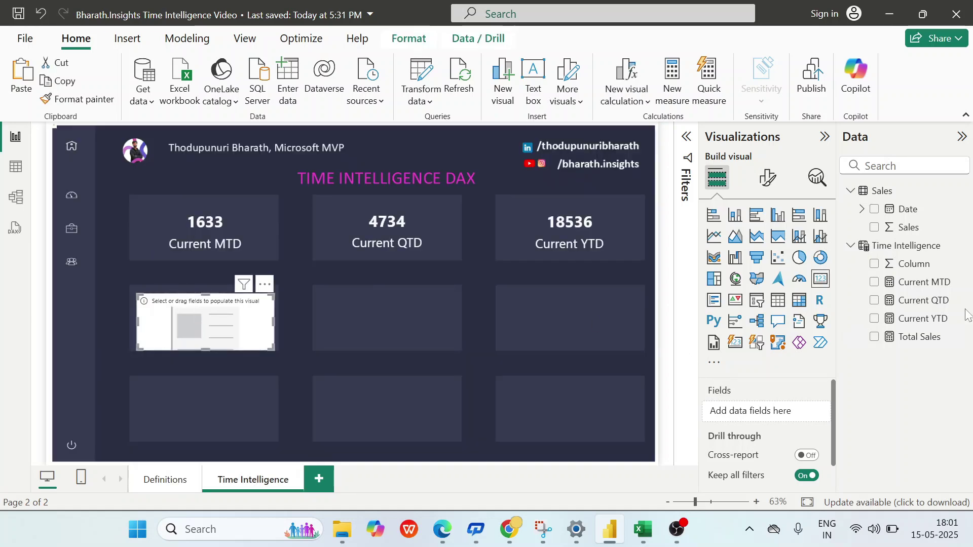
# Create a new measure named Previous MTD in the Time Intelligence table and begin its formula with CALCULATE.
pyautogui.click(963, 247)
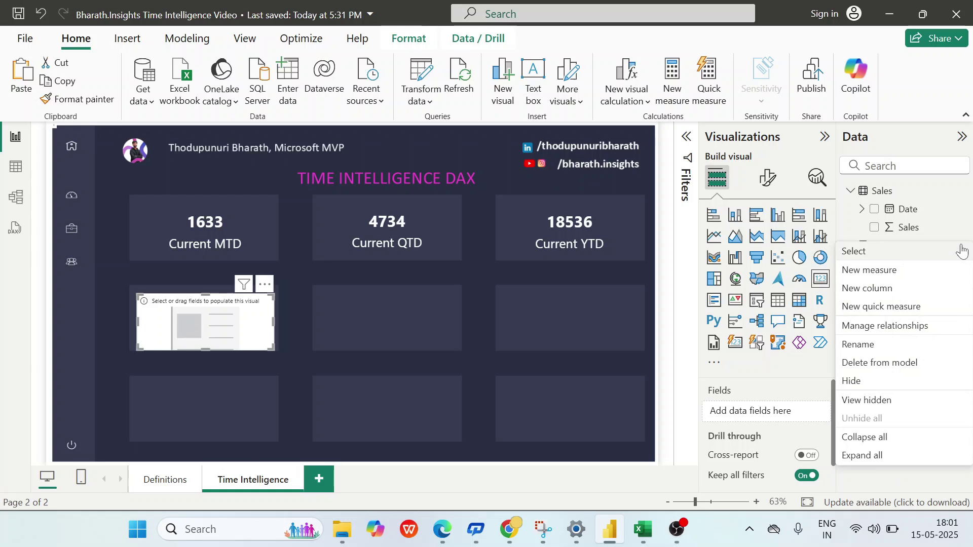
pyautogui.click(904, 274)
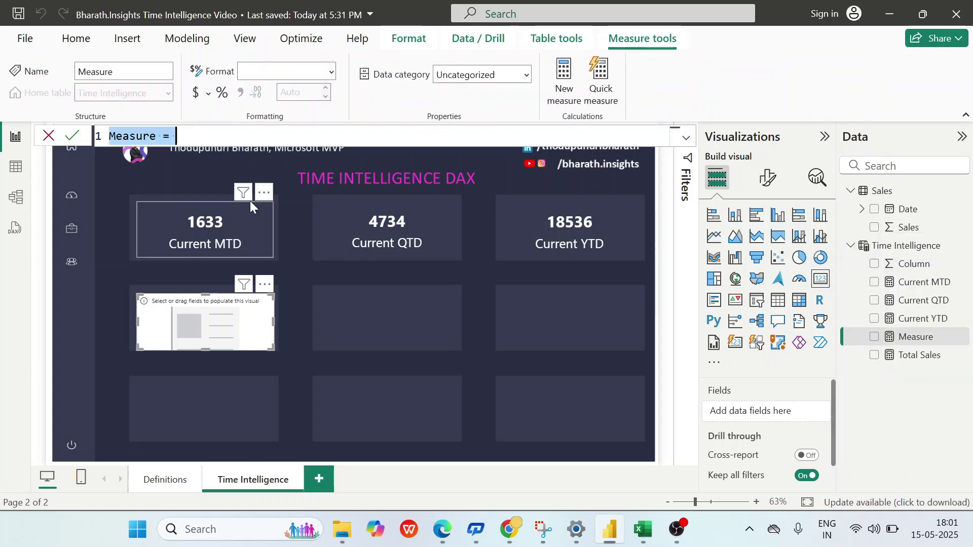
pyautogui.write('Previoud=s')
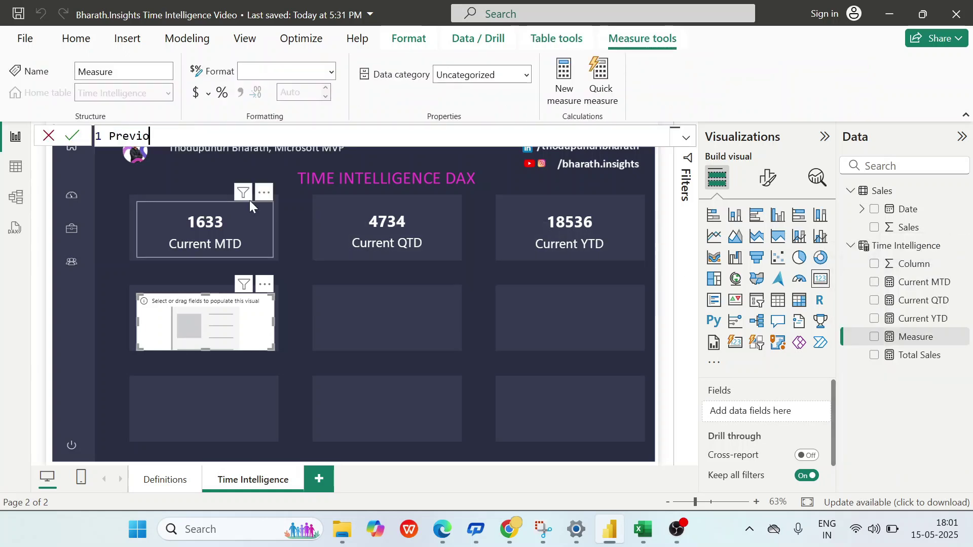
pyautogui.press('BackSpace')
pyautogui.press('BackSpace')
pyautogui.press('BackSpace')
pyautogui.write('s ')
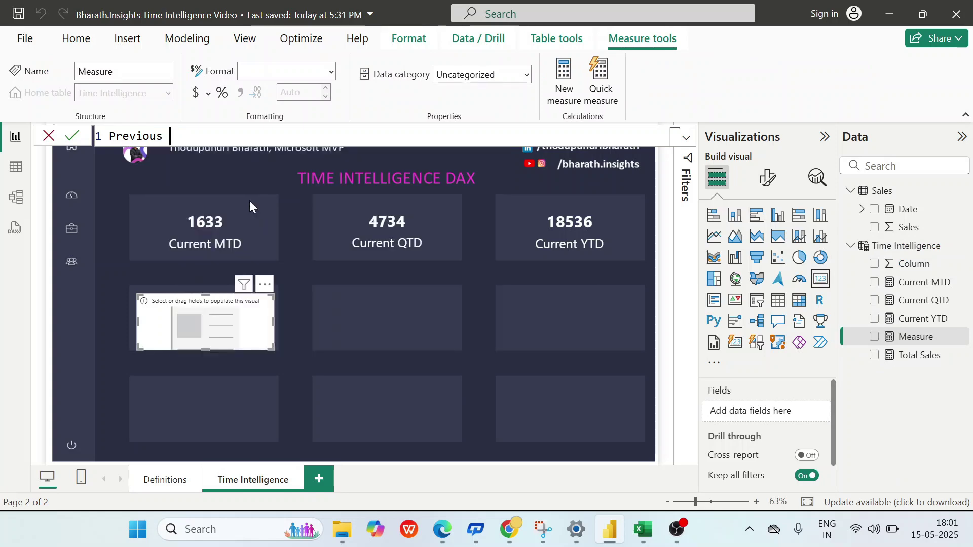
pyautogui.write('MTD = cal')
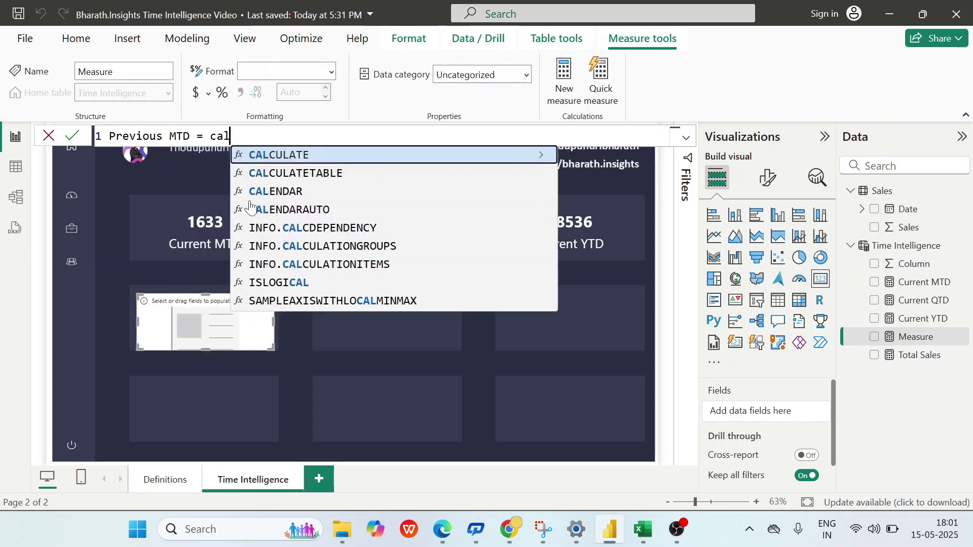
pyautogui.press('Tab')
# Enter [Total Sales] as the CALCULATE expression, followed by a PREVIOUSMONTH filter with a nested DATESMTD function.
pyautogui.write('total')
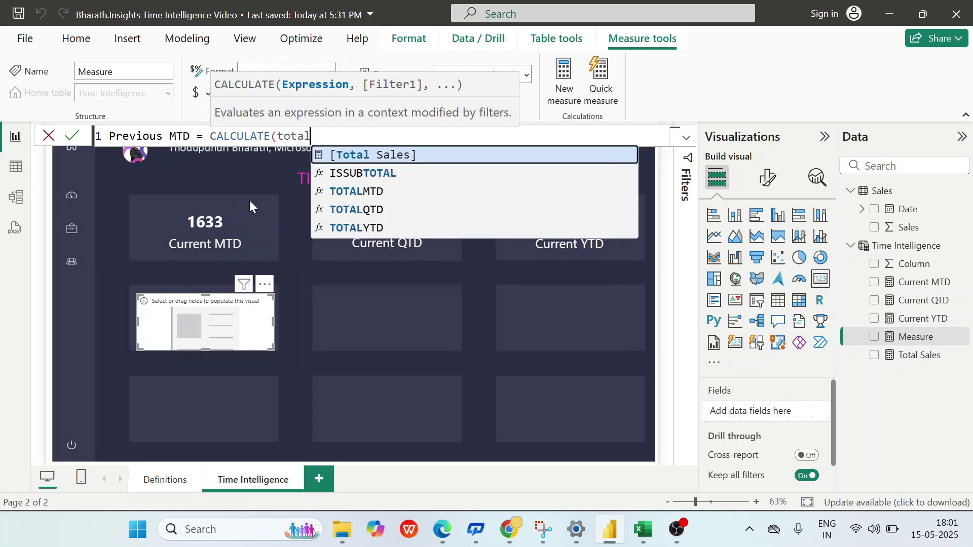
pyautogui.press('Tab')
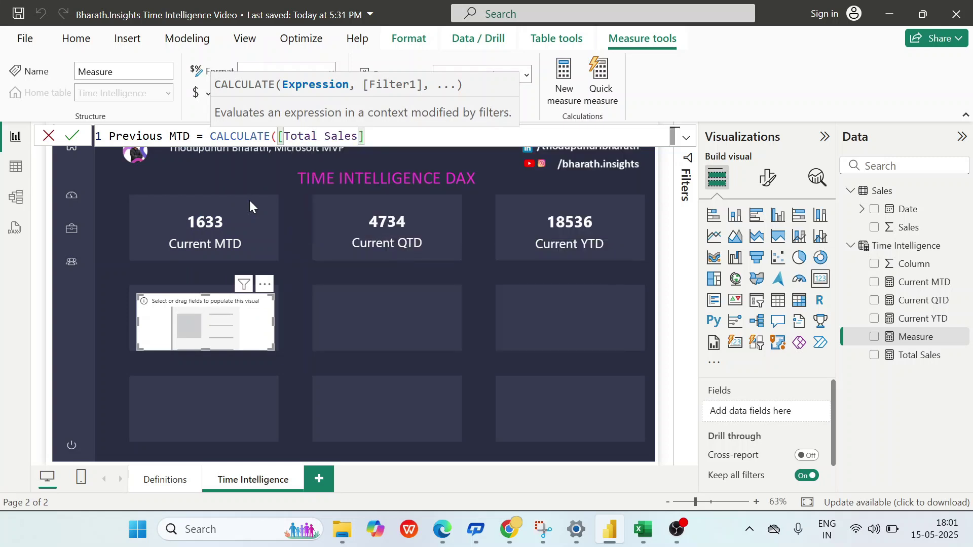
pyautogui.write(',')
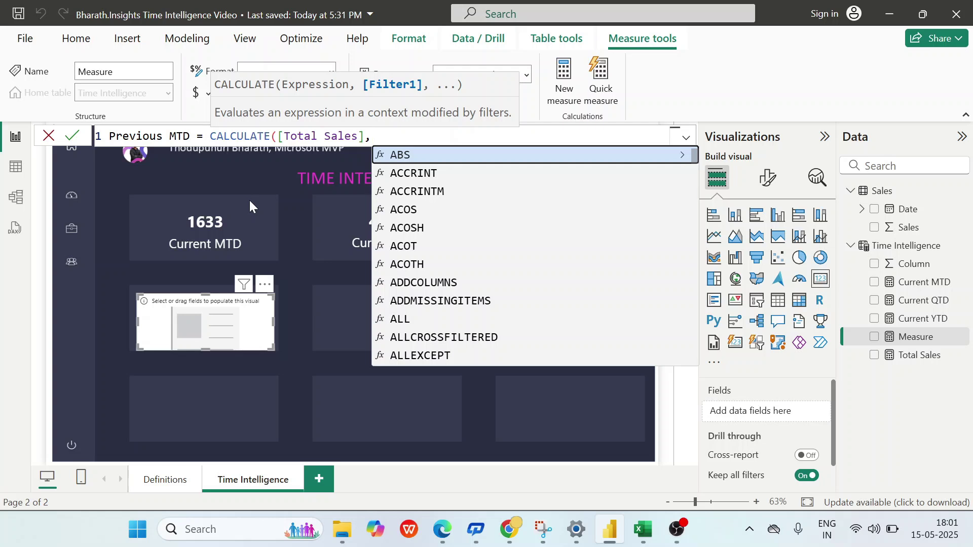
pyautogui.write('pre')
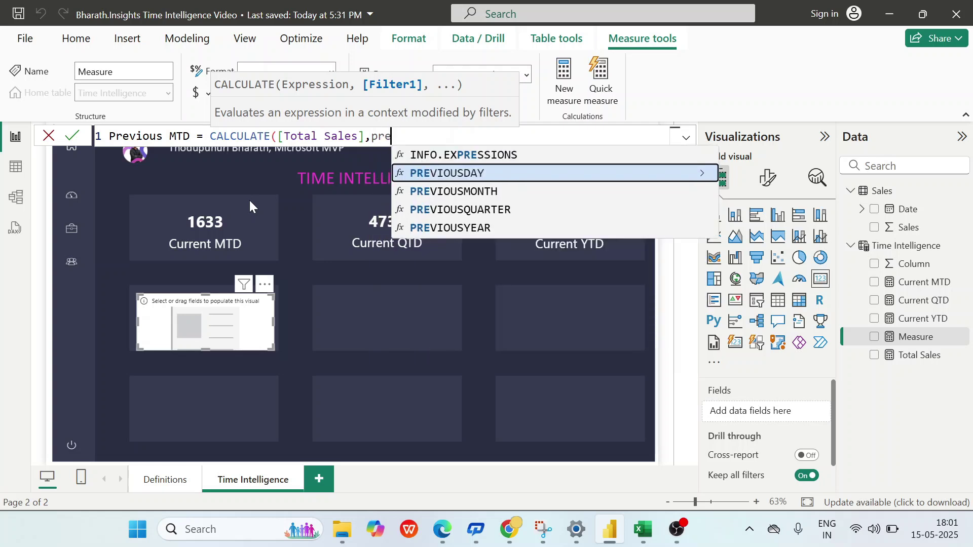
pyautogui.press('Down')
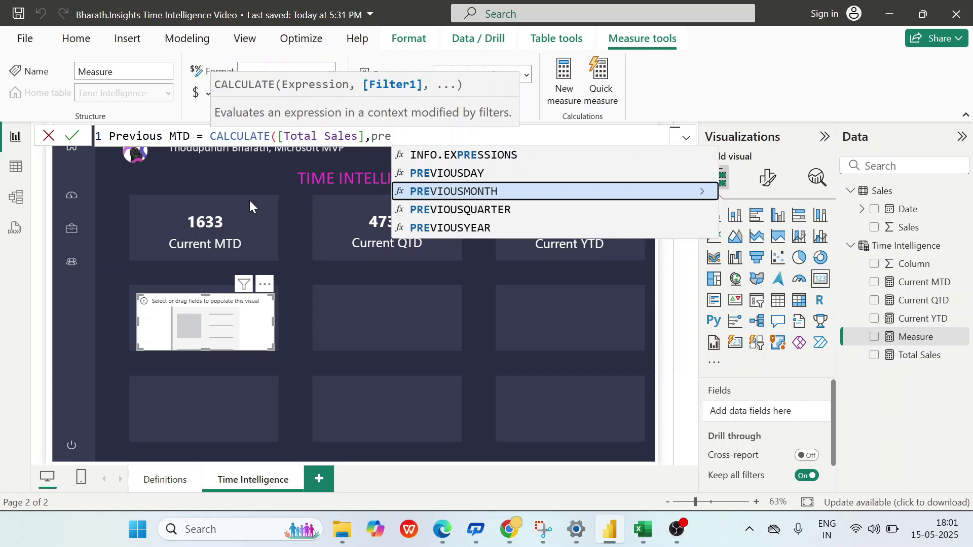
pyautogui.press('Tab')
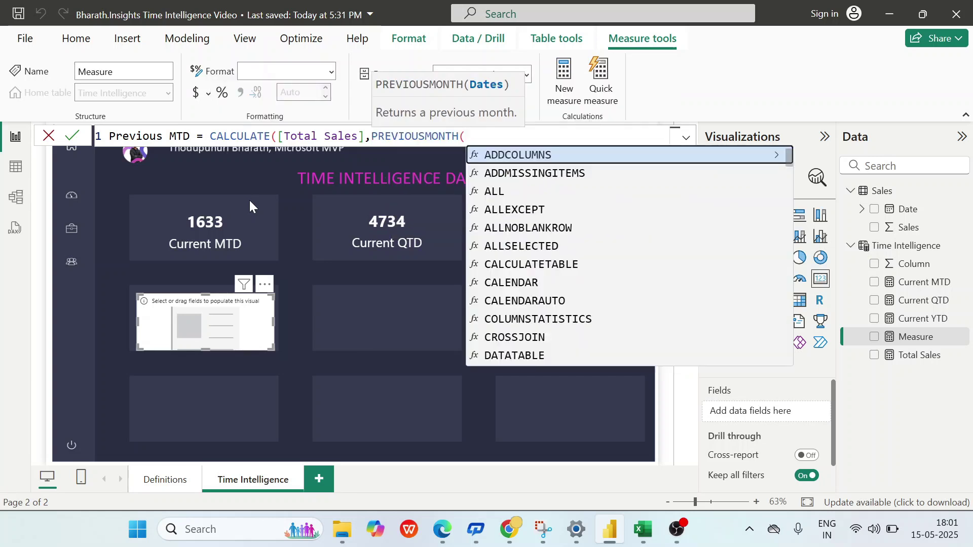
pyautogui.write('dat')
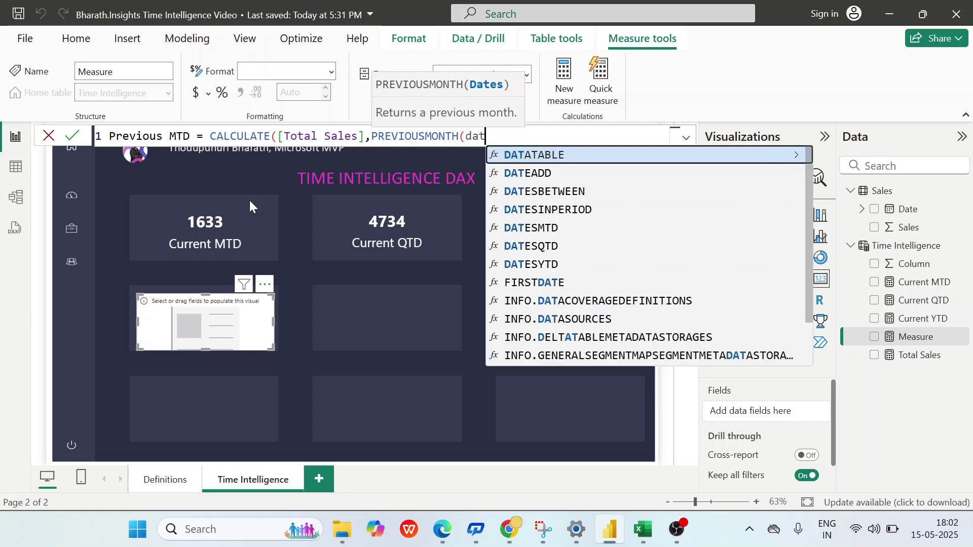
pyautogui.write('es')
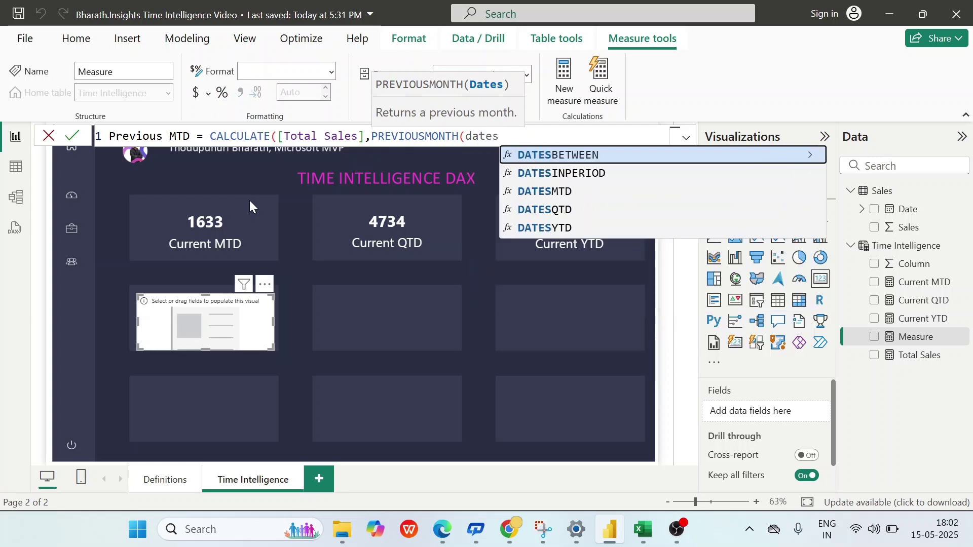
pyautogui.press('Down')
pyautogui.press('Down')
pyautogui.press('Tab')
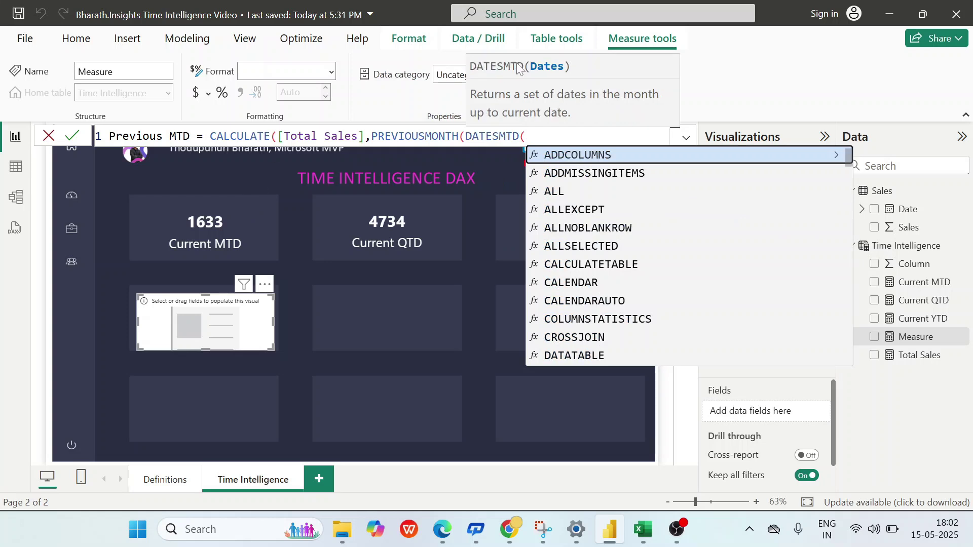
# Complete DATESMTD with Sales[Date], commit the formula, and add the Previous MTD measure to the blank card.
pyautogui.write('sal')
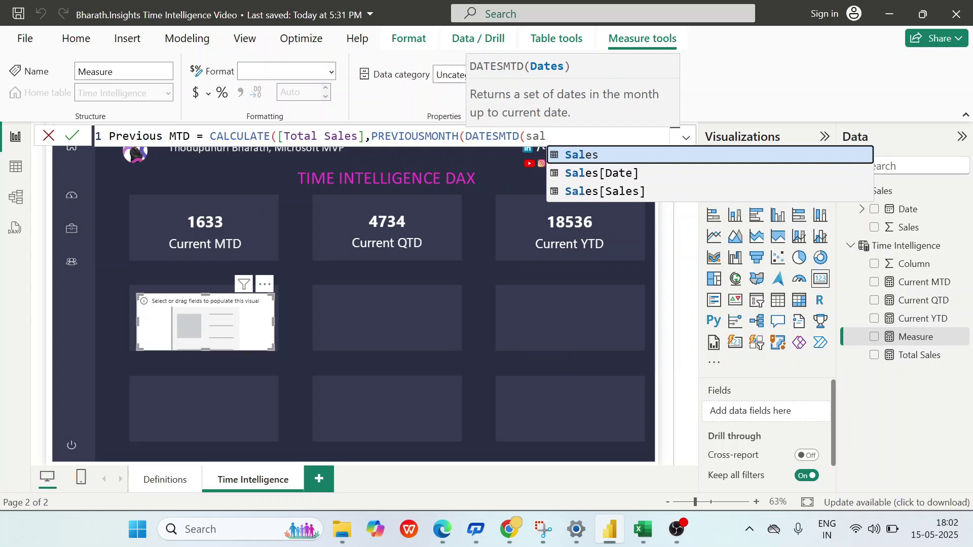
pyautogui.press('Down')
pyautogui.press('Tab')
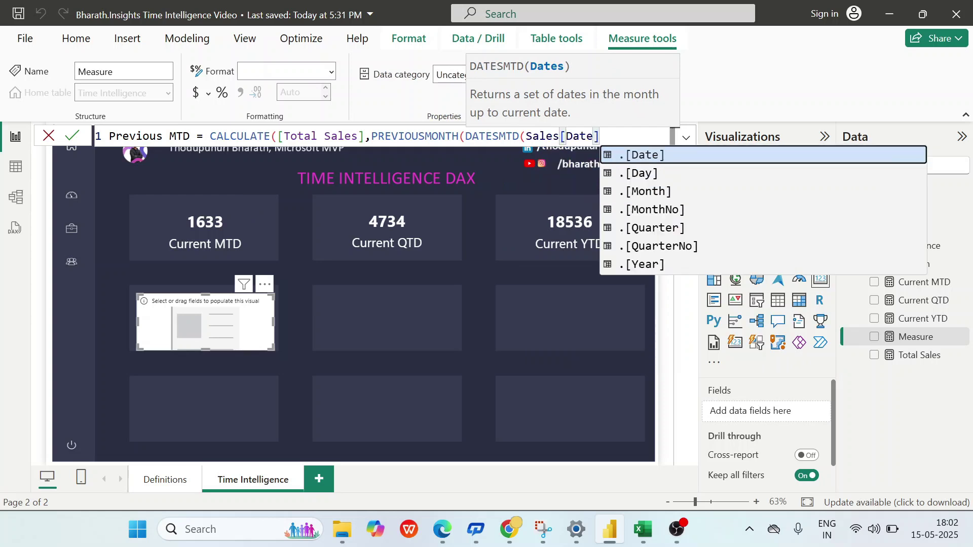
pyautogui.write(')))')
pyautogui.press('Return')
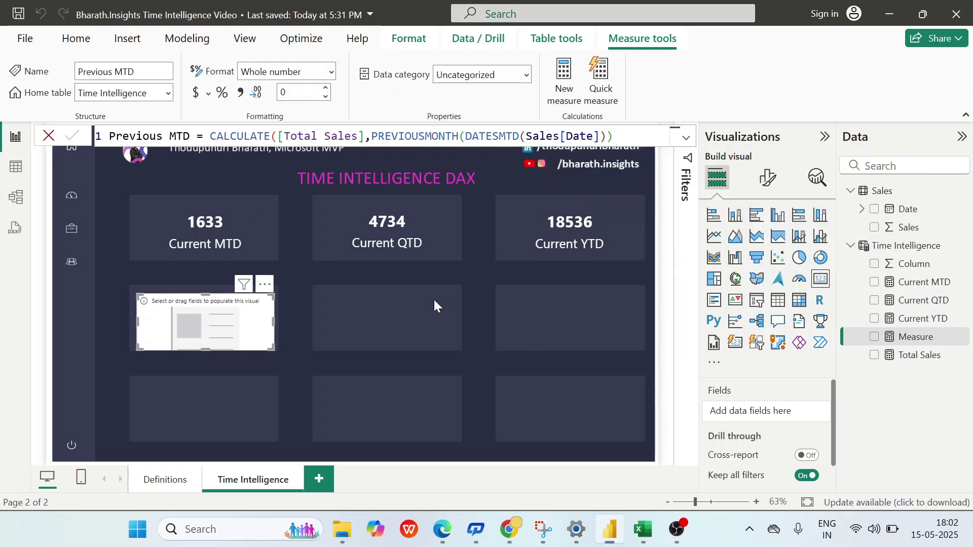
pyautogui.moveTo(912, 337); pyautogui.dragTo(762, 413)
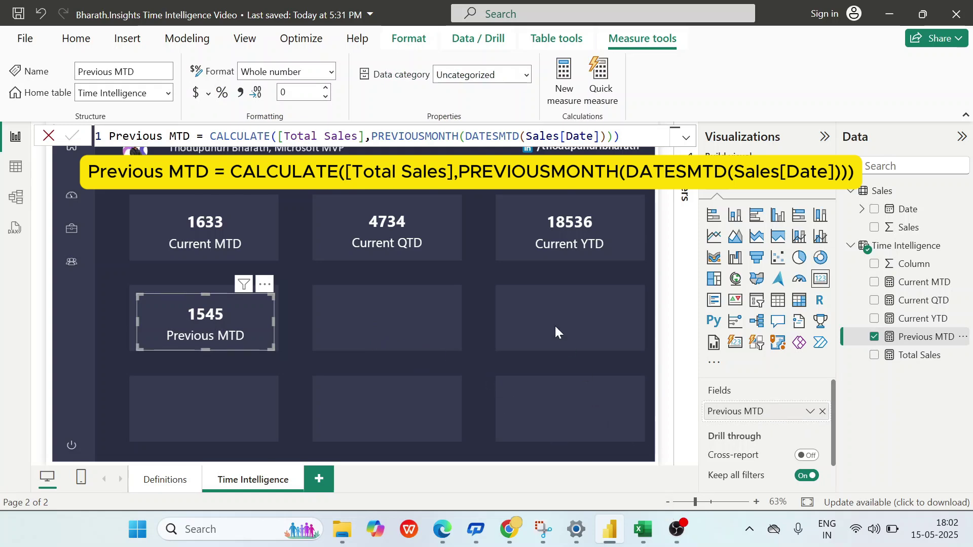
# Switch to Excel, select the November 2024 sales in B672:B701 to check their sum, and return to the Power BI report.
pyautogui.click(643, 529)
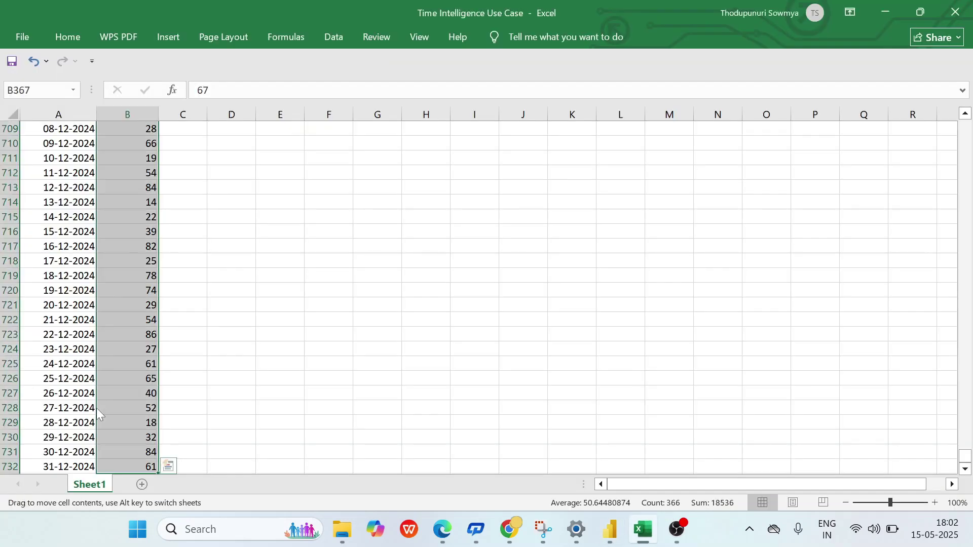
pyautogui.hotkey('ctrl', 'Down')
pyautogui.scroll(-2, 53, 408)
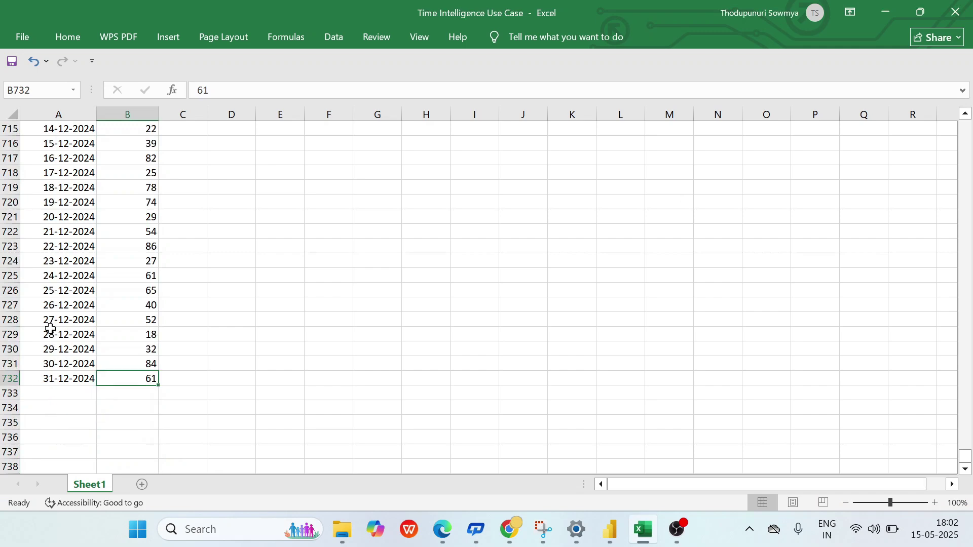
pyautogui.click(66, 291)
pyautogui.scroll(7, 69, 299)
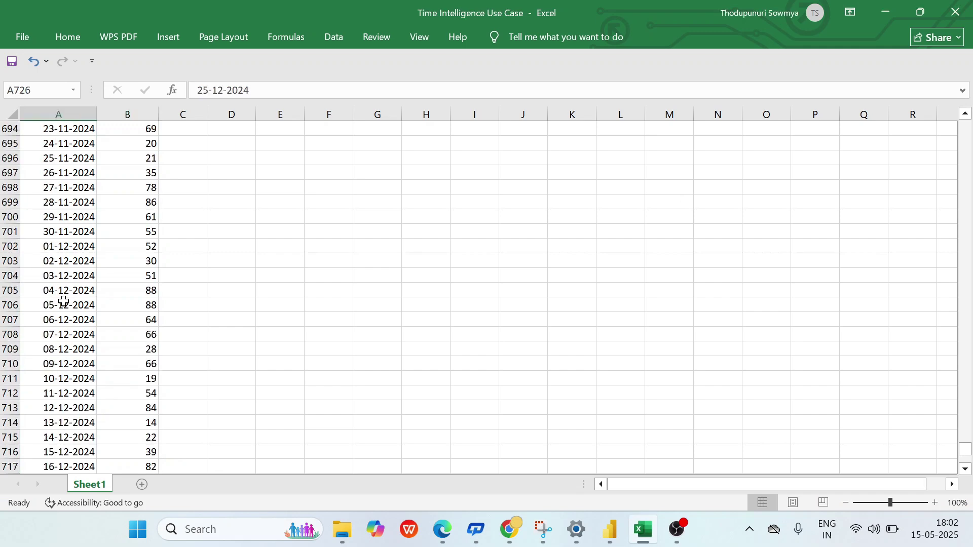
pyautogui.scroll(10, 69, 299)
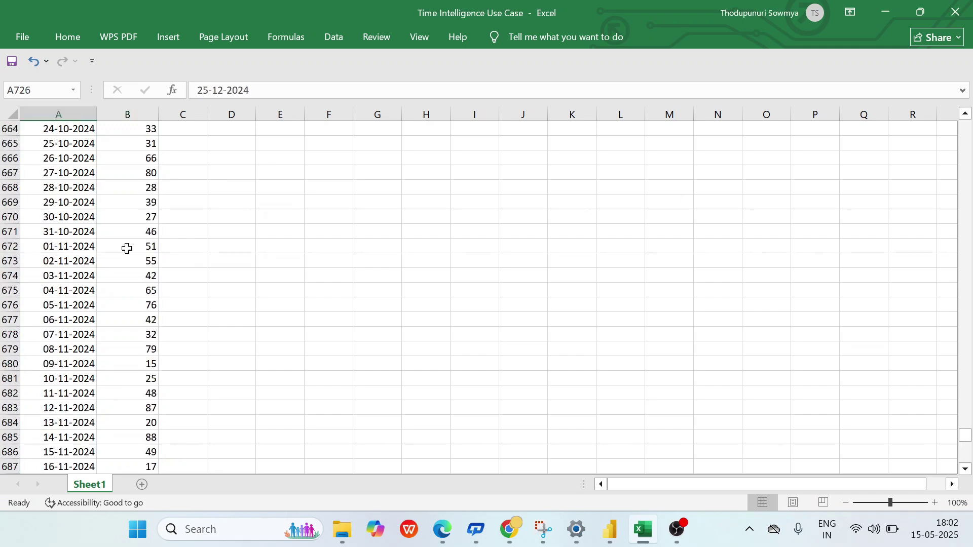
pyautogui.moveTo(128, 246); pyautogui.dragTo(128, 408)
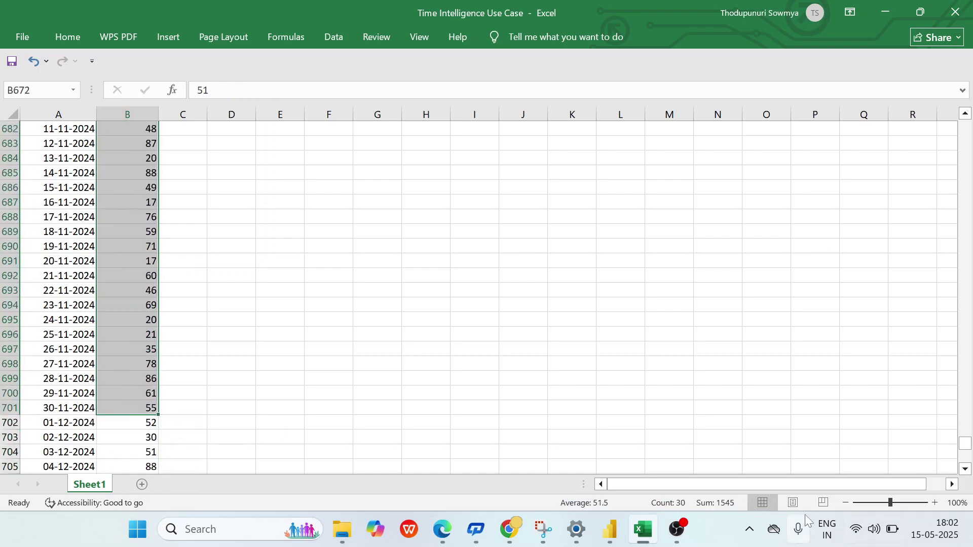
pyautogui.click(608, 535)
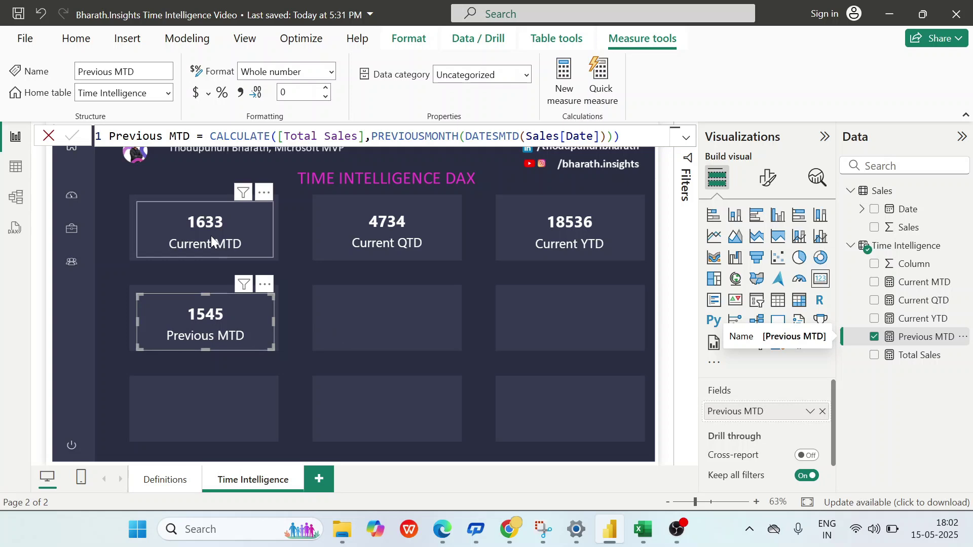
# Create a new measure named Previous QTD in the Time Intelligence table and begin its formula with CALCULATE.
pyautogui.click(344, 320)
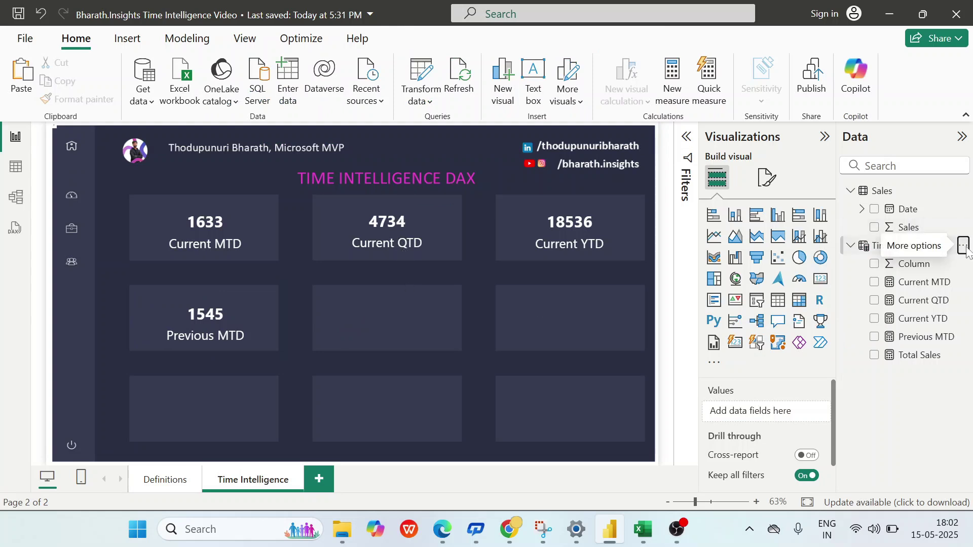
pyautogui.click(963, 245)
pyautogui.click(888, 273)
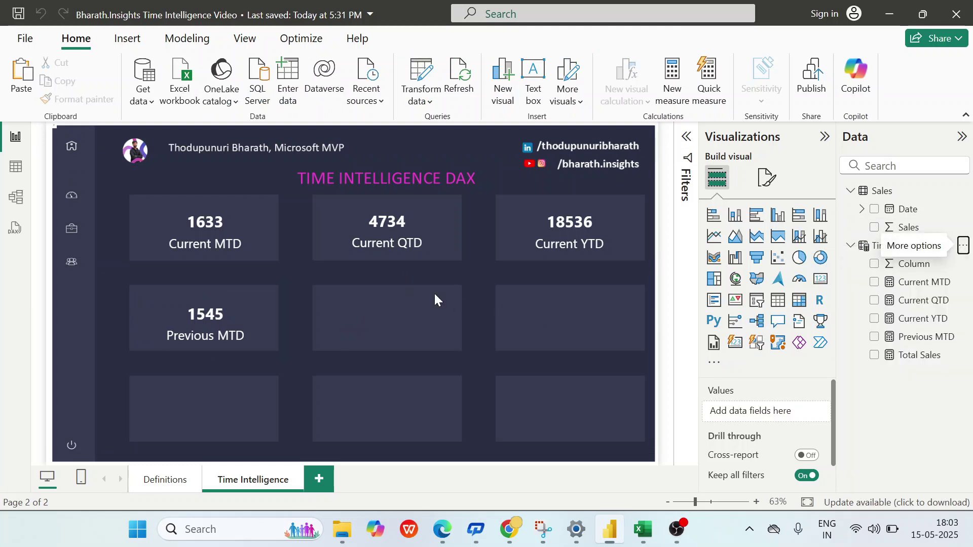
pyautogui.hotkey('ctrl', 'a')
pyautogui.write('Pre')
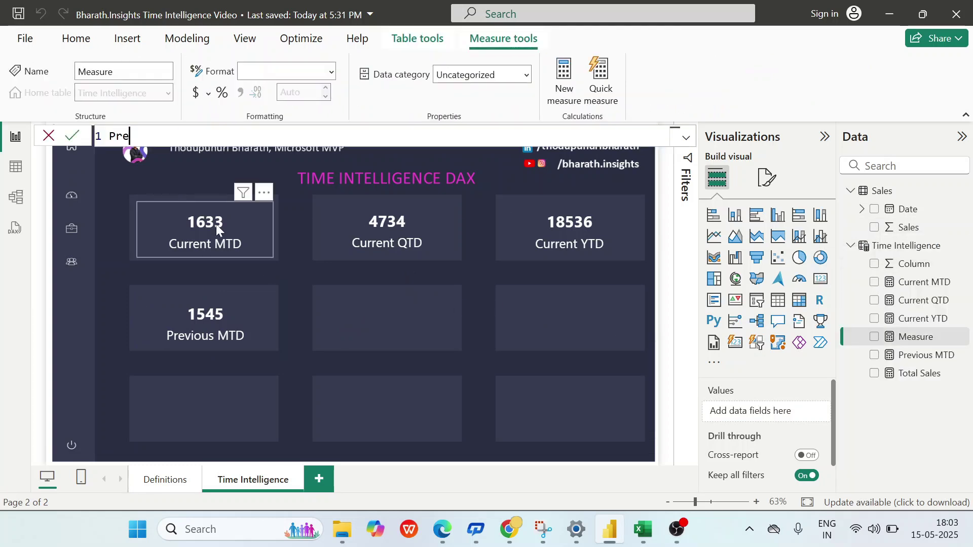
pyautogui.write('vioud')
pyautogui.press('BackSpace')
pyautogui.press('BackSpace')
pyautogui.write('s QTD = cal')
pyautogui.press('Tab')
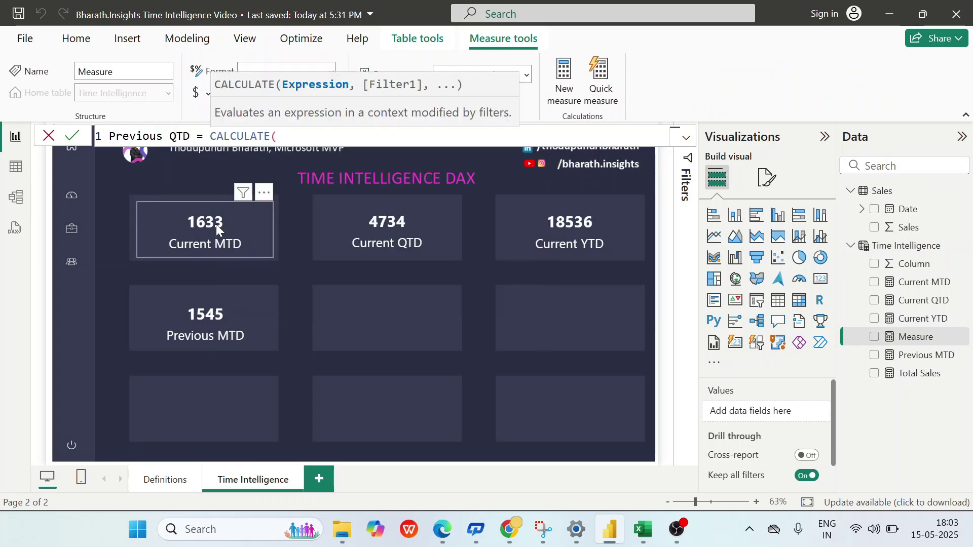
# Enter [Total Sales] as the CALCULATE expression, followed by a PREVIOUSQUARTER filter.
pyautogui.write('total')
pyautogui.press('Tab')
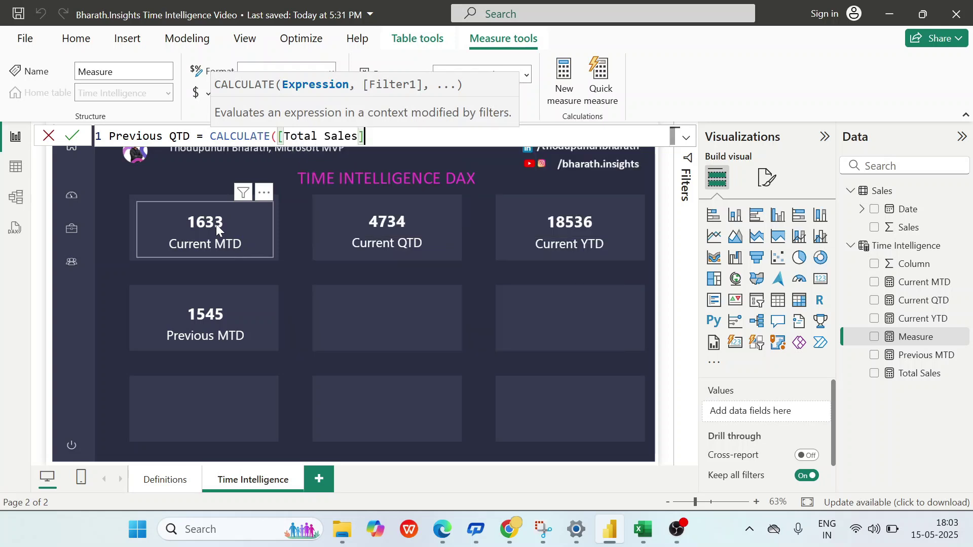
pyautogui.write(',')
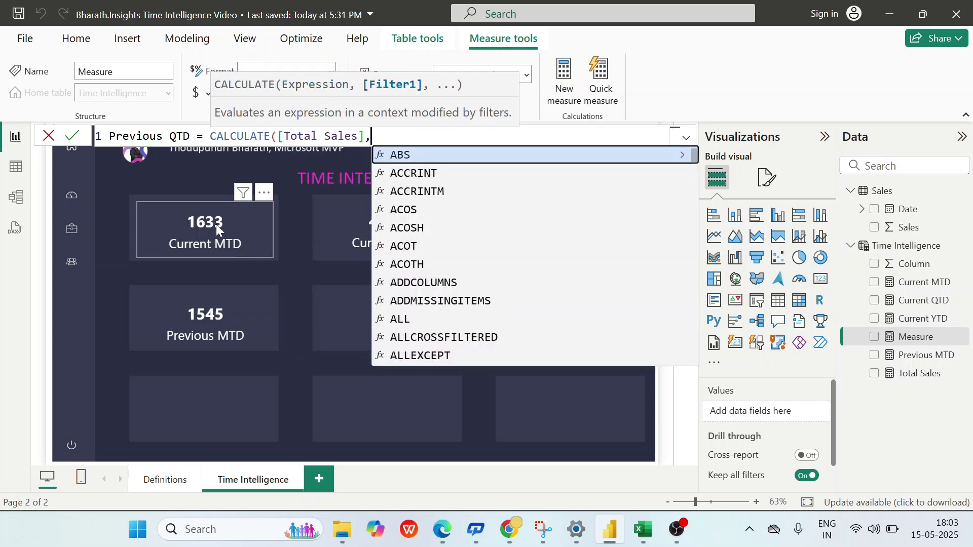
pyautogui.write('prev')
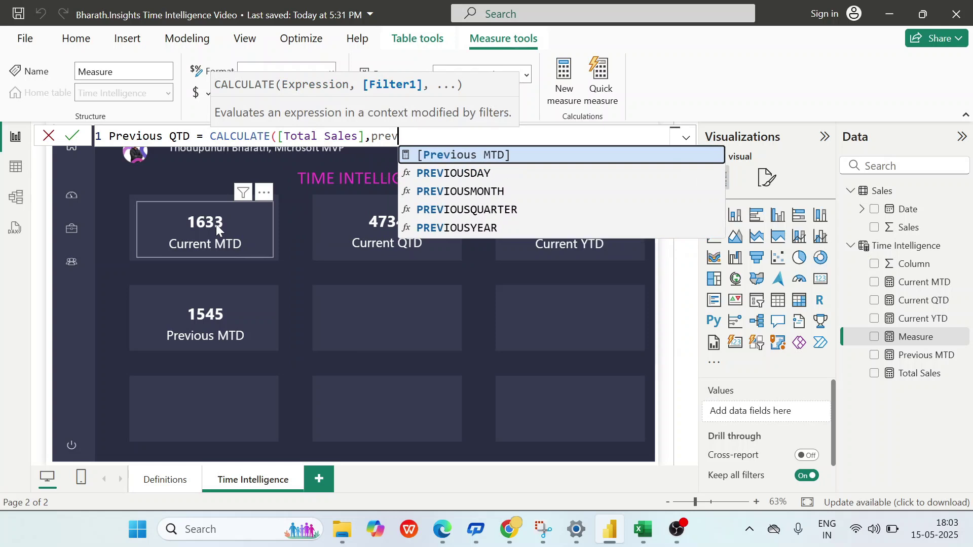
pyautogui.press('Down')
pyautogui.press('Down')
pyautogui.press('Down')
pyautogui.press('Tab')
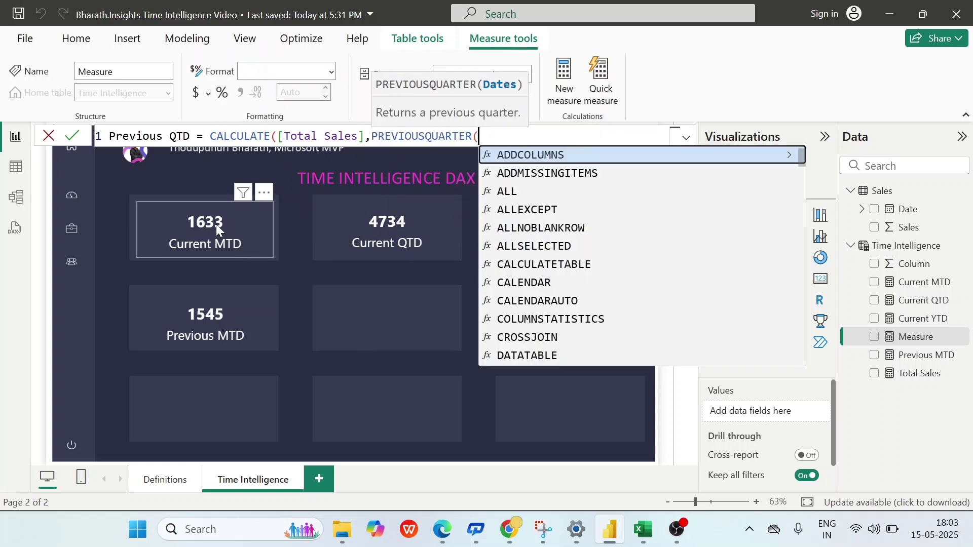
# Nest DATESQTD with Sales[Date] inside PREVIOUSQUARTER, close all parentheses, and commit the Previous QTD formula.
pyautogui.write('date')
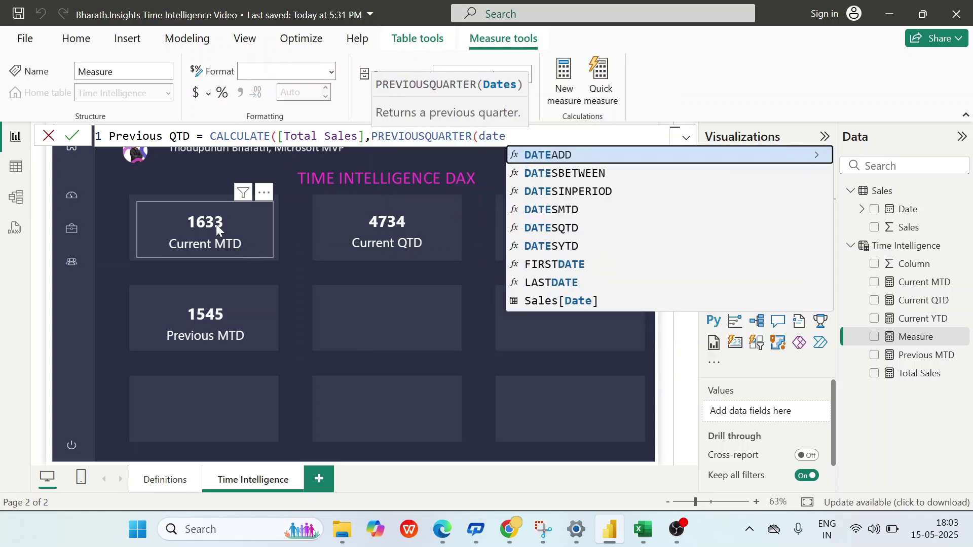
pyautogui.press('Down')
pyautogui.press('Down')
pyautogui.press('Down')
pyautogui.press('Down')
pyautogui.press('Tab')
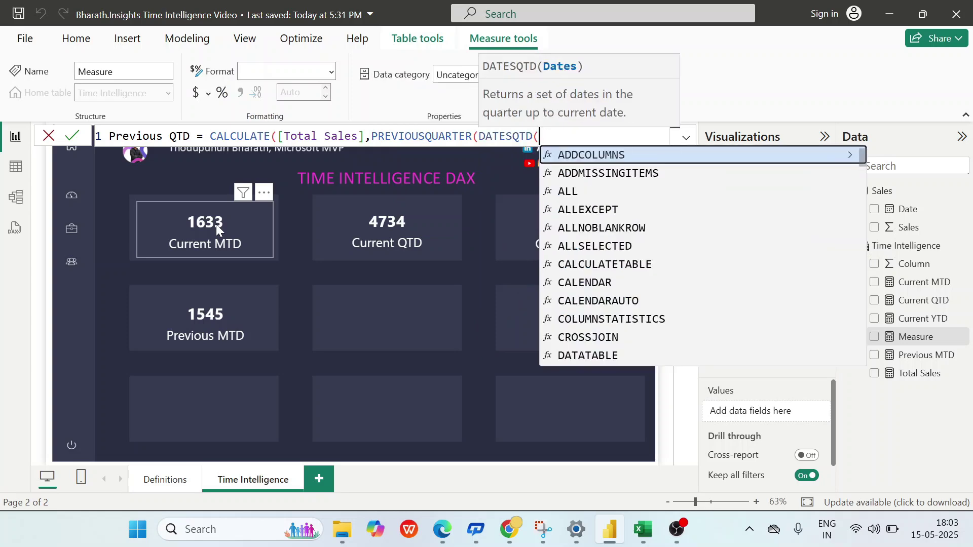
pyautogui.write('sales')
pyautogui.press('Down')
pyautogui.press('Tab')
pyautogui.write(')')
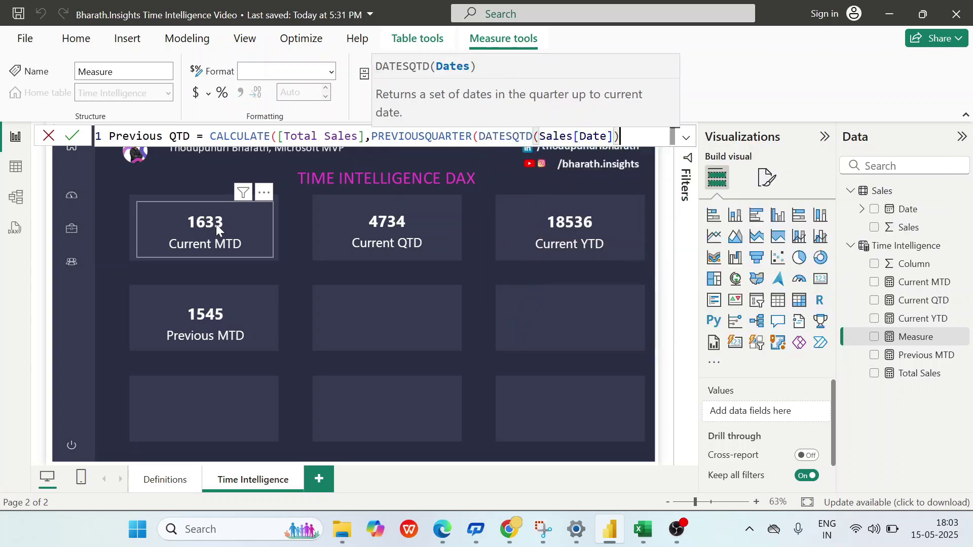
pyautogui.write('))')
pyautogui.press('Return')
# Duplicate the Previous MTD card into the empty box beneath Current QTD and replace its field with Previous QTD.
pyautogui.click(235, 335)
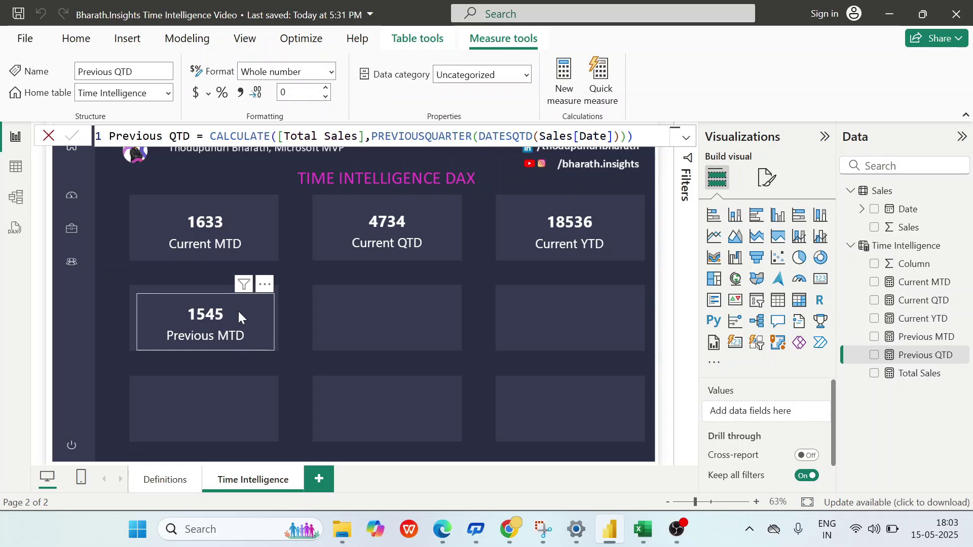
pyautogui.hotkey('ctrl', 'c')
pyautogui.hotkey('ctrl', 'v')
pyautogui.moveTo(223, 323); pyautogui.dragTo(407, 323)
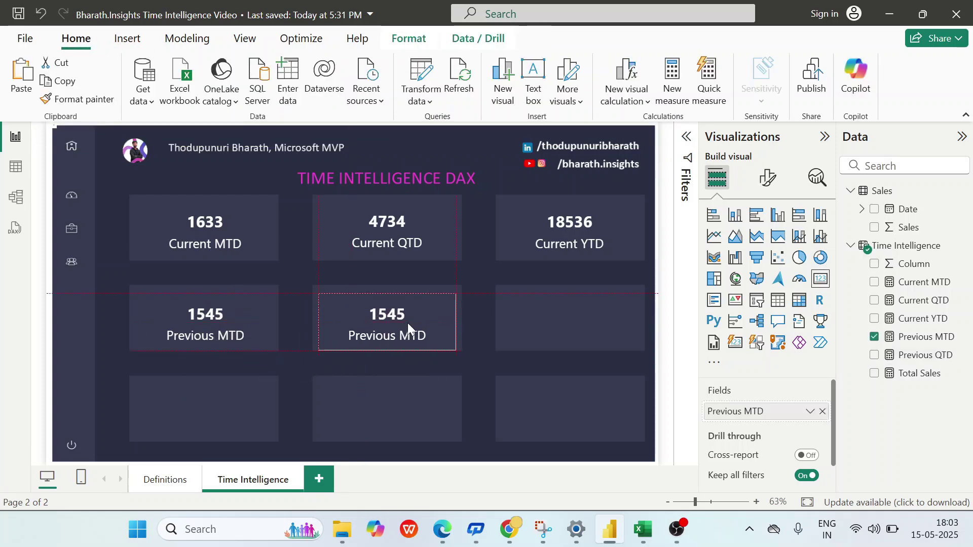
pyautogui.click(823, 412)
pyautogui.moveTo(920, 355); pyautogui.dragTo(761, 413)
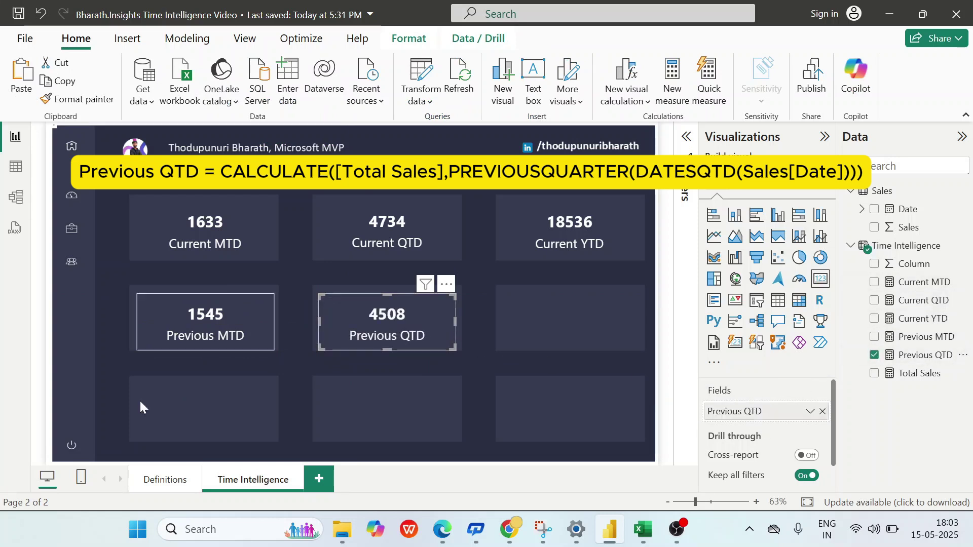
# Read the Previous QTD explanation on the Definitions page, and select the July to September 2024 sales in Excel, cells B549:B640.
pyautogui.click(165, 480)
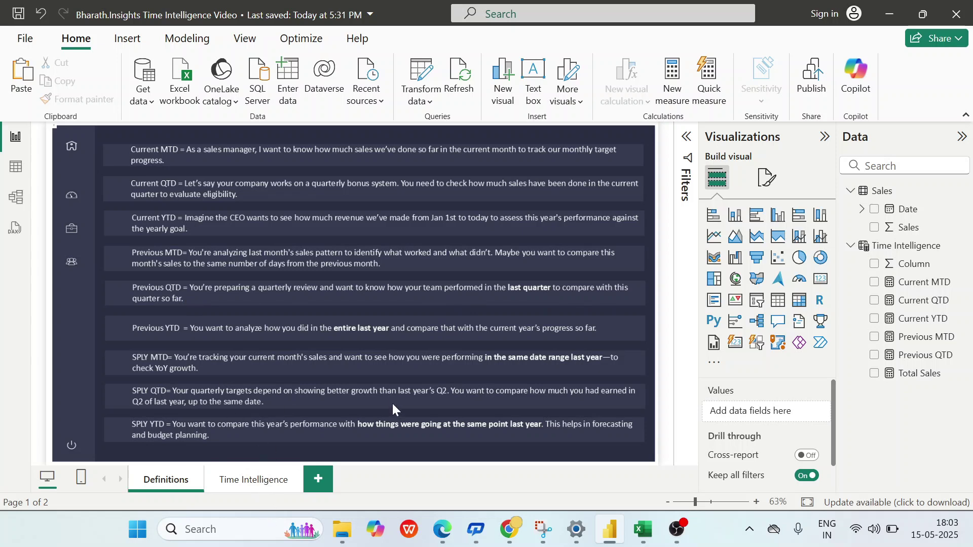
pyautogui.click(241, 482)
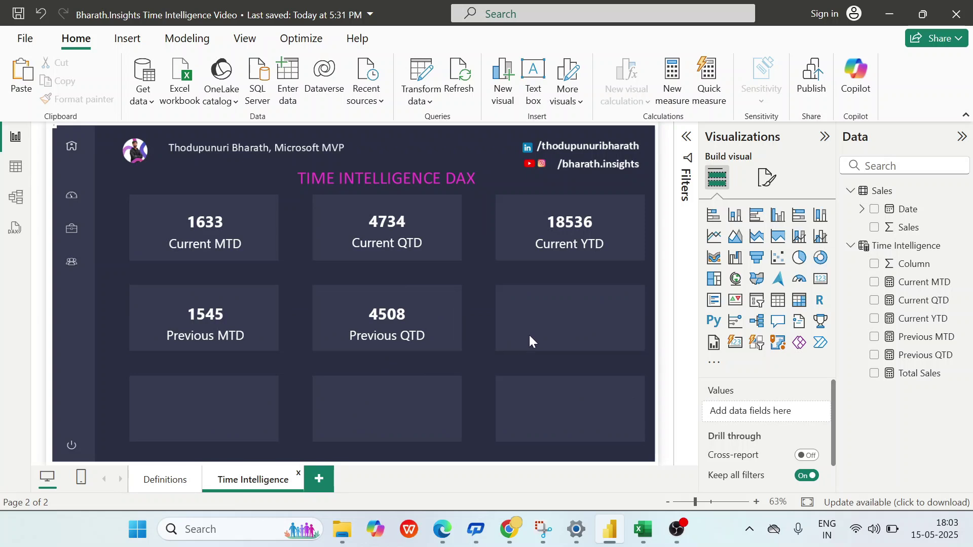
pyautogui.click(642, 529)
pyautogui.scroll(20, 140, 269)
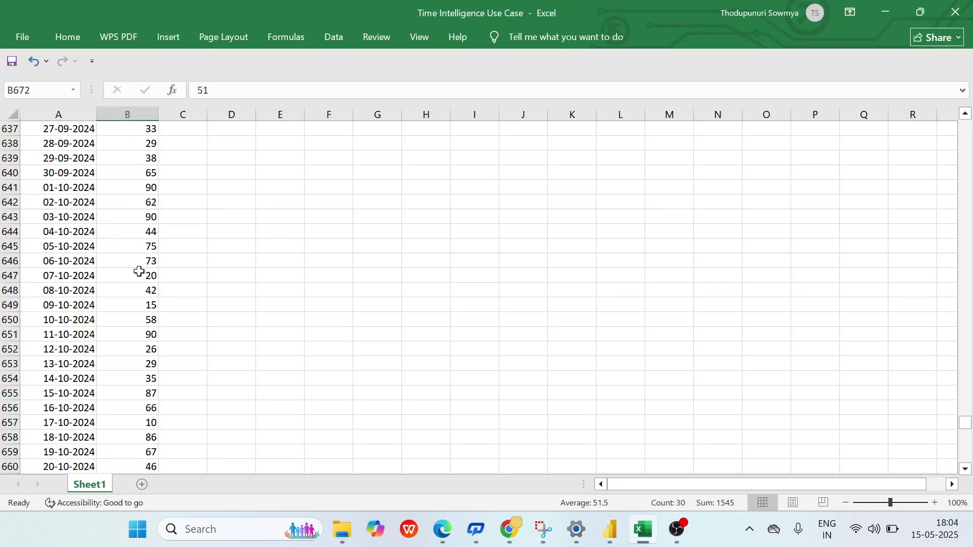
pyautogui.scroll(12, 139, 271)
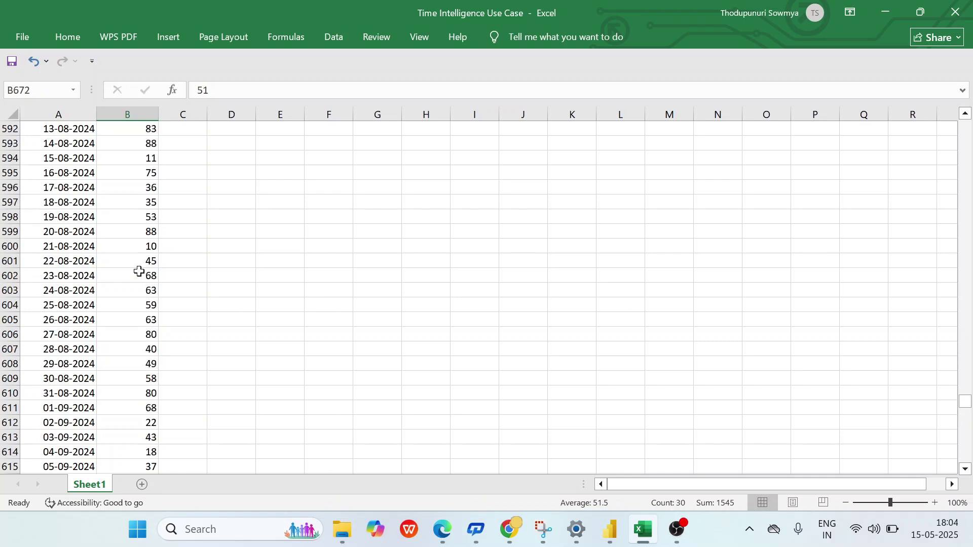
pyautogui.scroll(3, 139, 272)
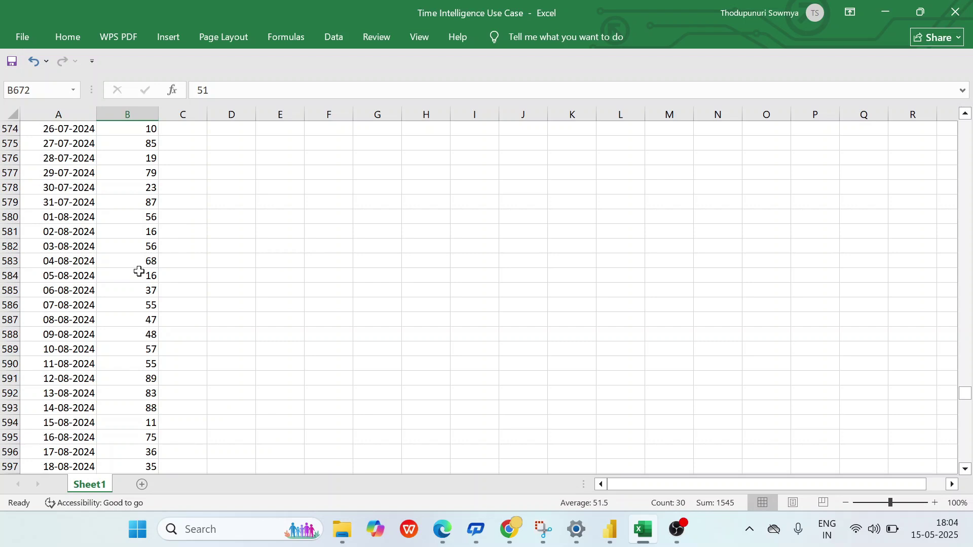
pyautogui.scroll(10, 138, 272)
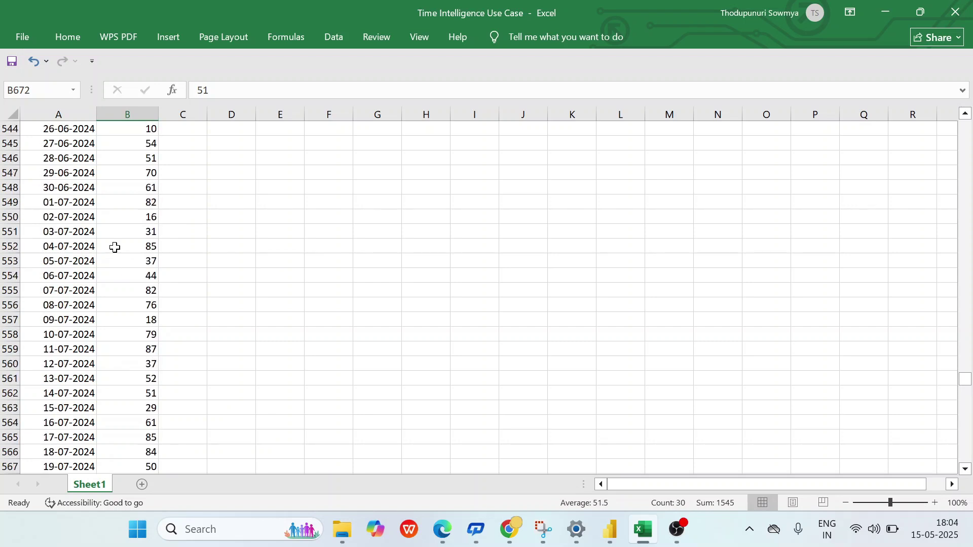
pyautogui.moveTo(128, 199); pyautogui.dragTo(140, 150)
# Compare the sum of the selected Excel sales with the Previous QTD card in the Power BI report.
pyautogui.click(610, 529)
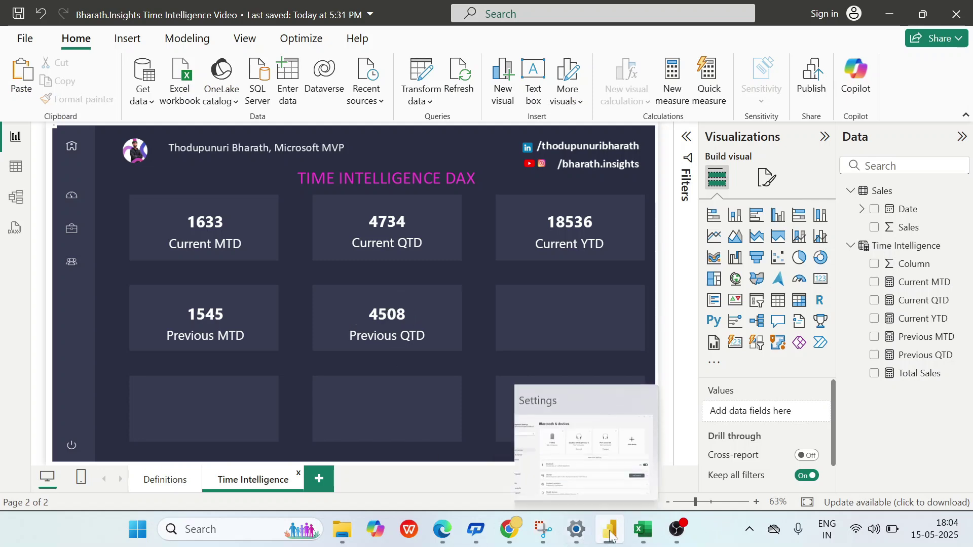
pyautogui.click(643, 529)
pyautogui.scroll(5, 84, 257)
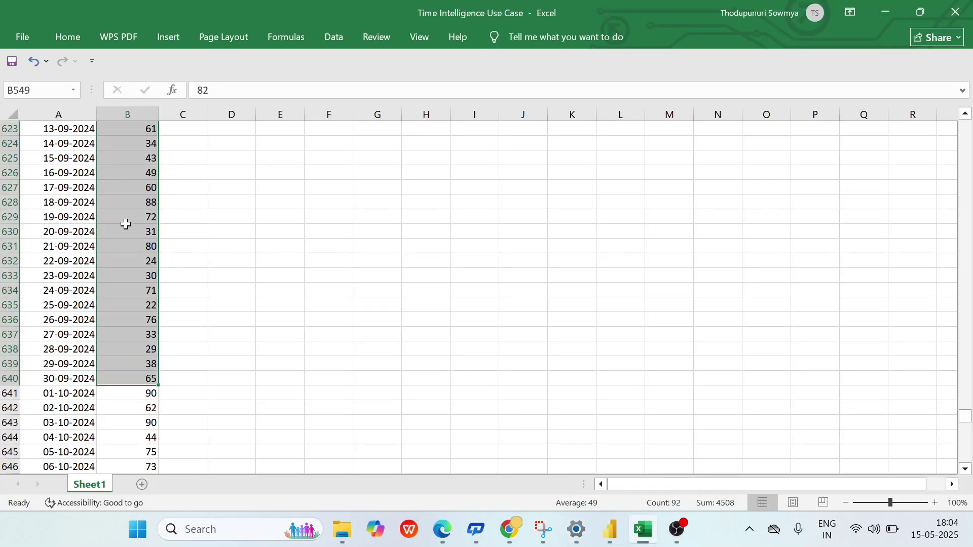
pyautogui.scroll(-2, 126, 224)
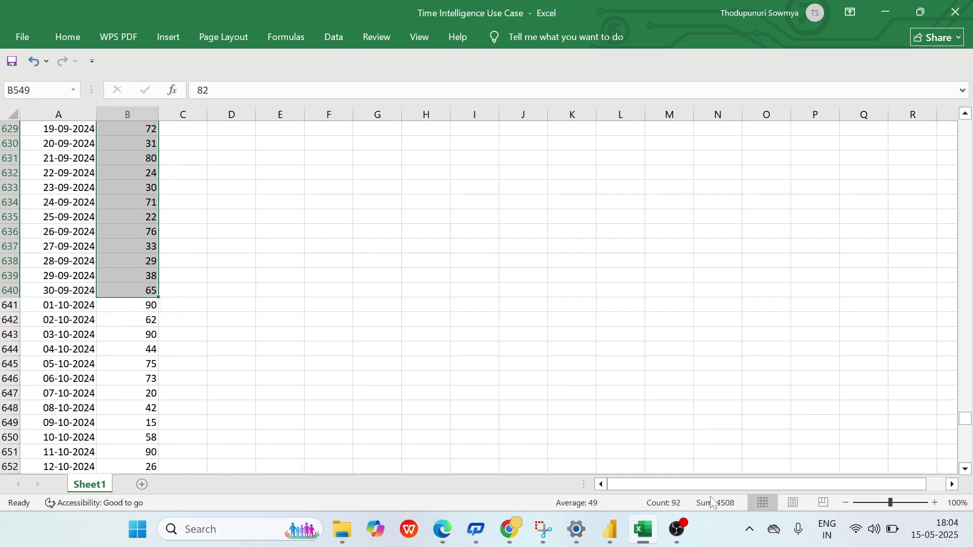
pyautogui.click(612, 531)
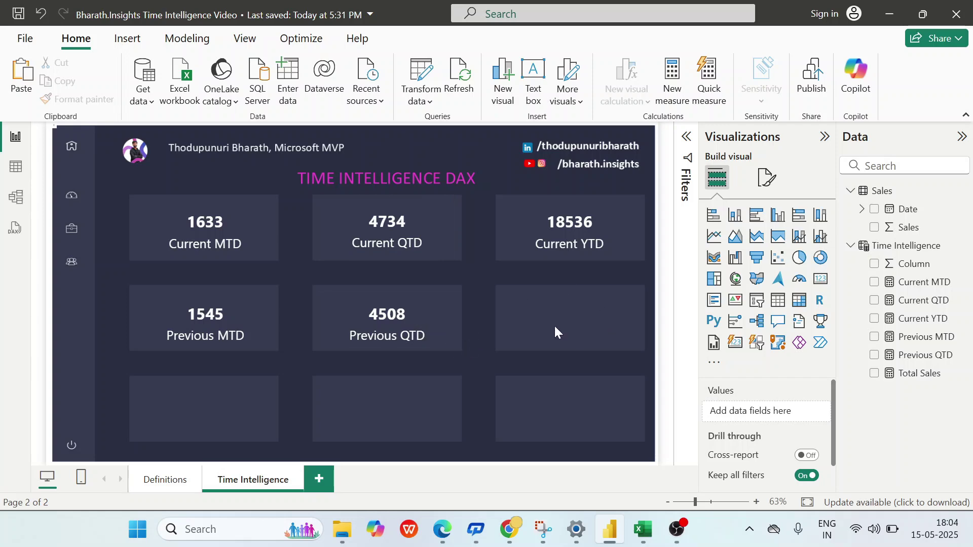
# Read the Previous YTD explanation on the Definitions page, and return to the empty box beneath Current YTD on the Time Intelligence page.
pyautogui.click(161, 480)
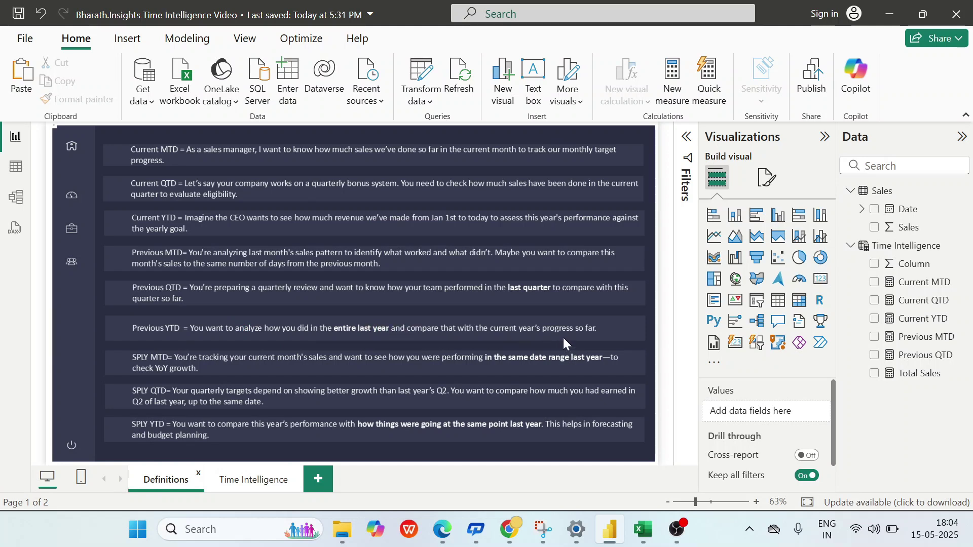
pyautogui.click(249, 486)
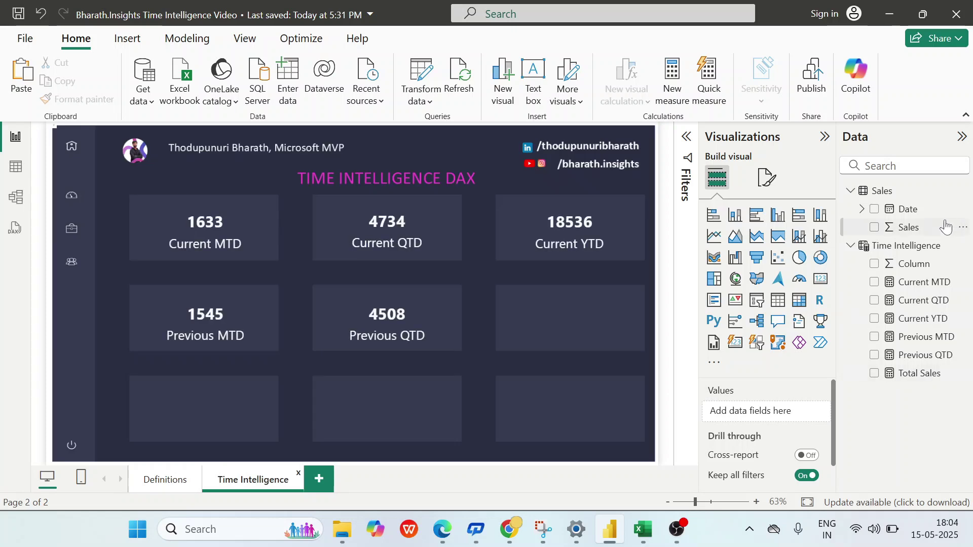
pyautogui.click(583, 245)
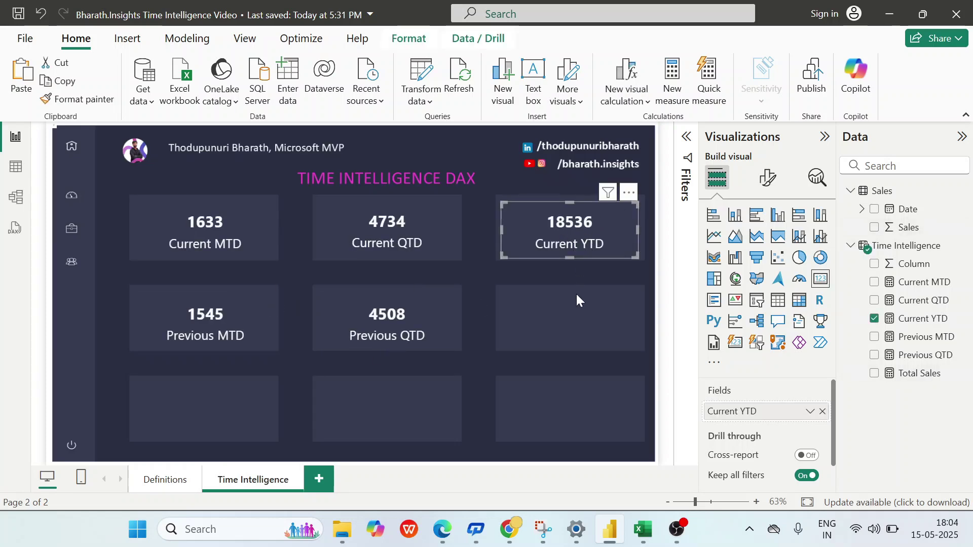
pyautogui.click(628, 300)
# Create a new measure named Previous YTD in the Time Intelligence table.
pyautogui.click(963, 246)
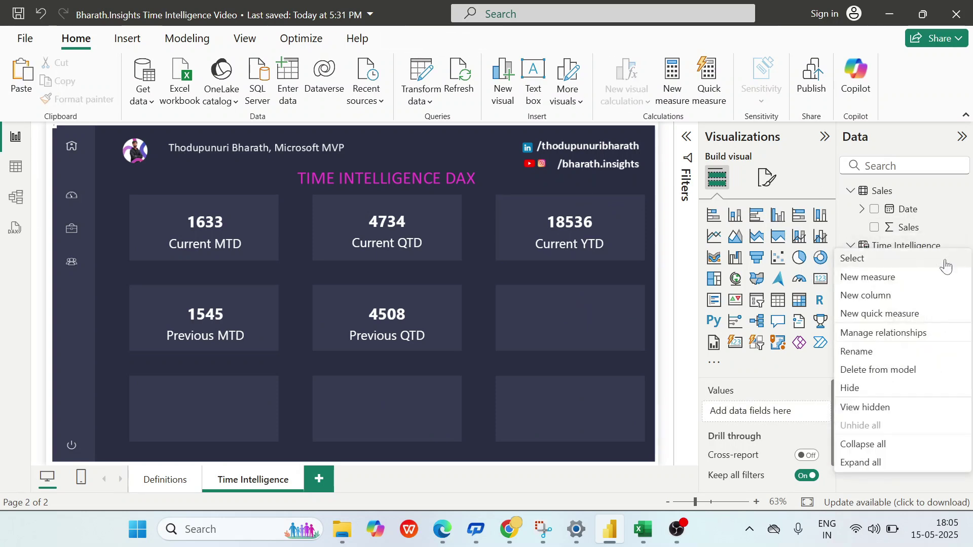
pyautogui.press('Escape')
pyautogui.press('Return')
pyautogui.press('Return')
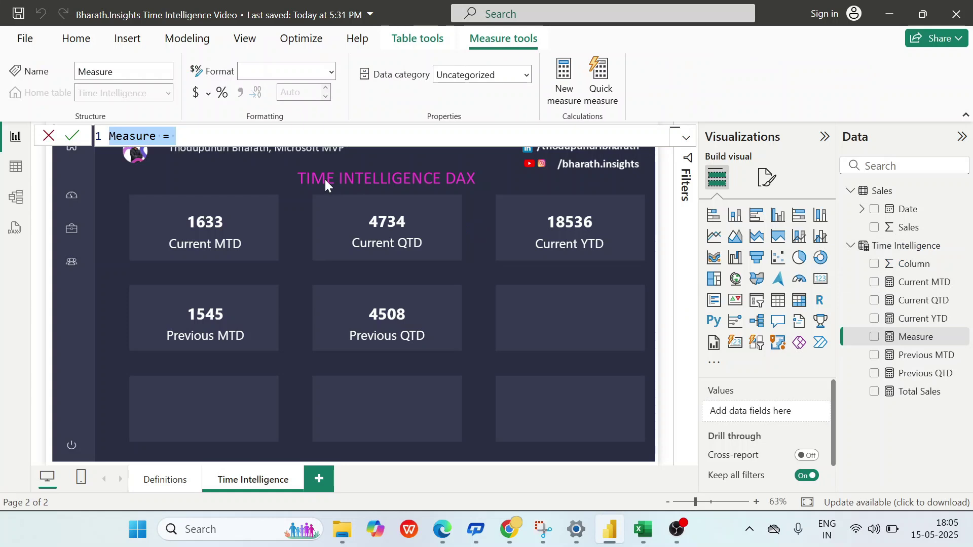
pyautogui.write('Prevo')
pyautogui.press('BackSpace')
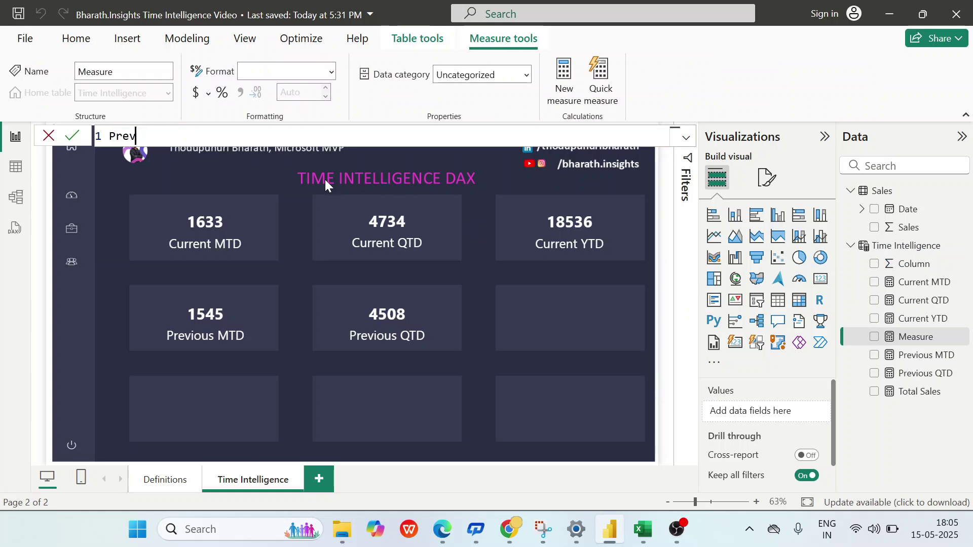
pyautogui.write('ious YTD = ')
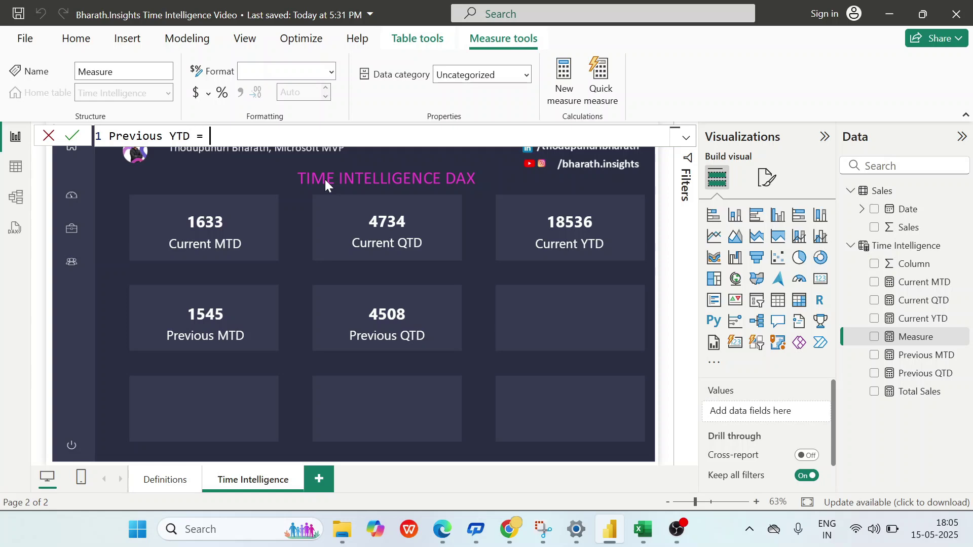
# Begin the Previous YTD formula with CALCULATE on [Total Sales], using PREVIOUSYEAR as the filter function.
pyautogui.write('ca')
pyautogui.press('Tab')
pyautogui.write('[tota')
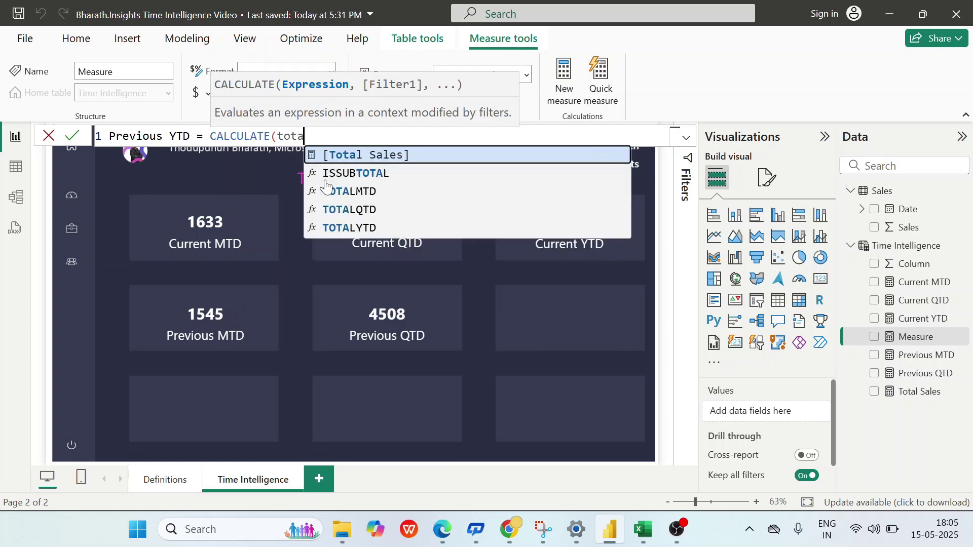
pyautogui.press('Tab')
pyautogui.write(',')
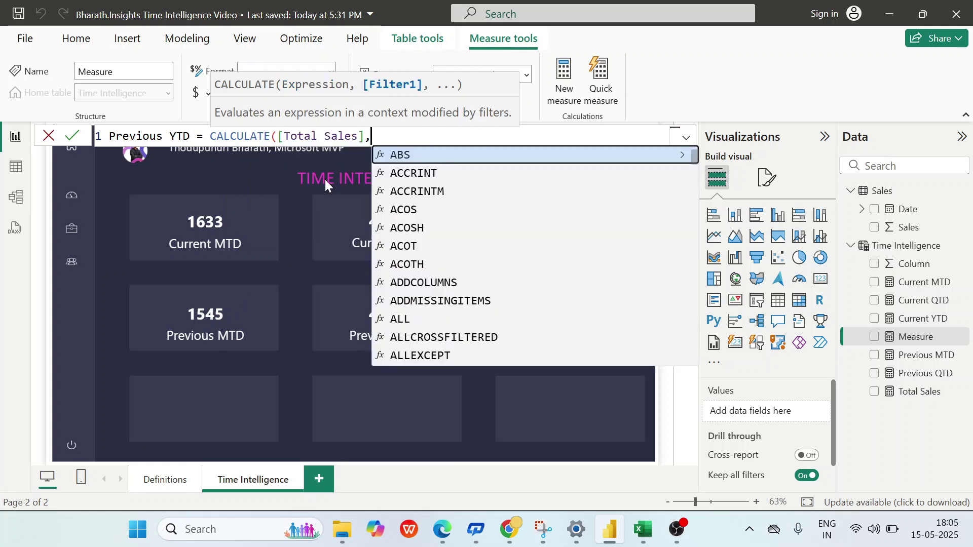
pyautogui.write('pre')
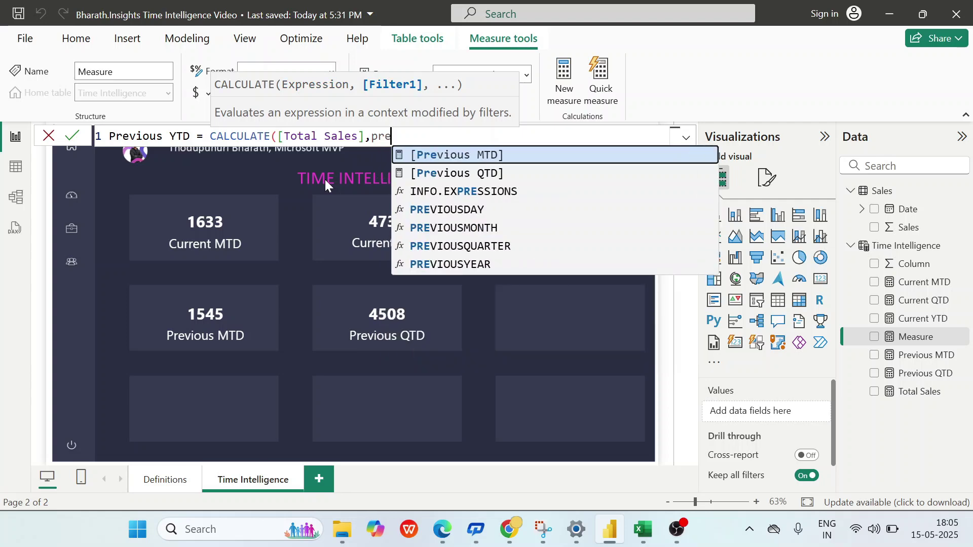
pyautogui.press('Down')
pyautogui.press('Down')
pyautogui.press('Down')
pyautogui.press('Down')
pyautogui.press('Down')
pyautogui.press('Down')
pyautogui.press('Tab')
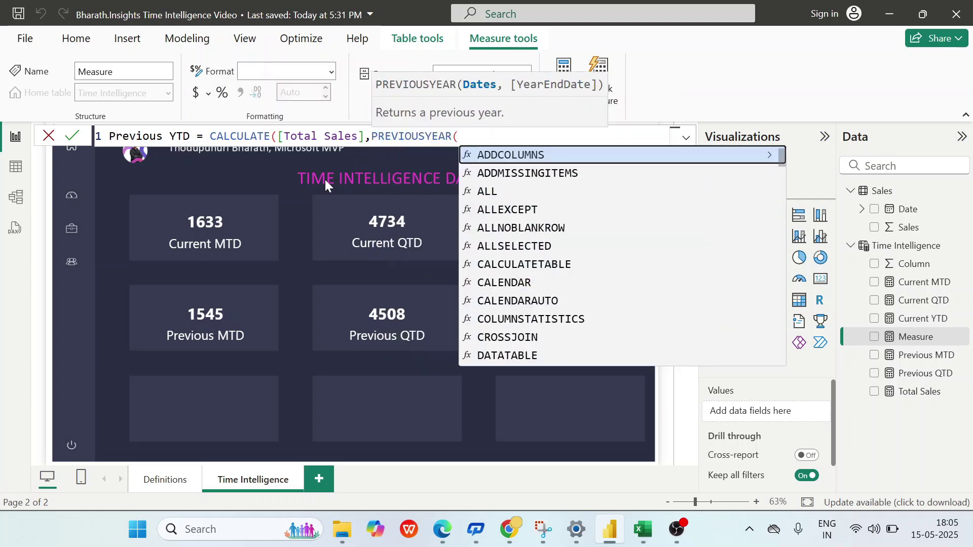
# Complete the Previous YTD formula with DATESYTD(Sales[Date]) inside PREVIOUSYEAR and commit the measure.
pyautogui.write('date')
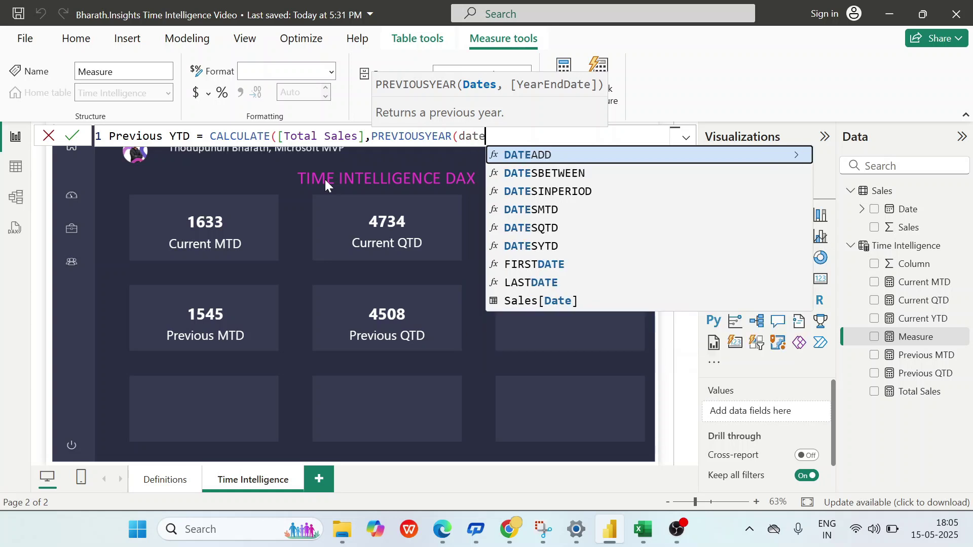
pyautogui.press('Down')
pyautogui.press('Down')
pyautogui.press('Down')
pyautogui.press('Down')
pyautogui.press('Down')
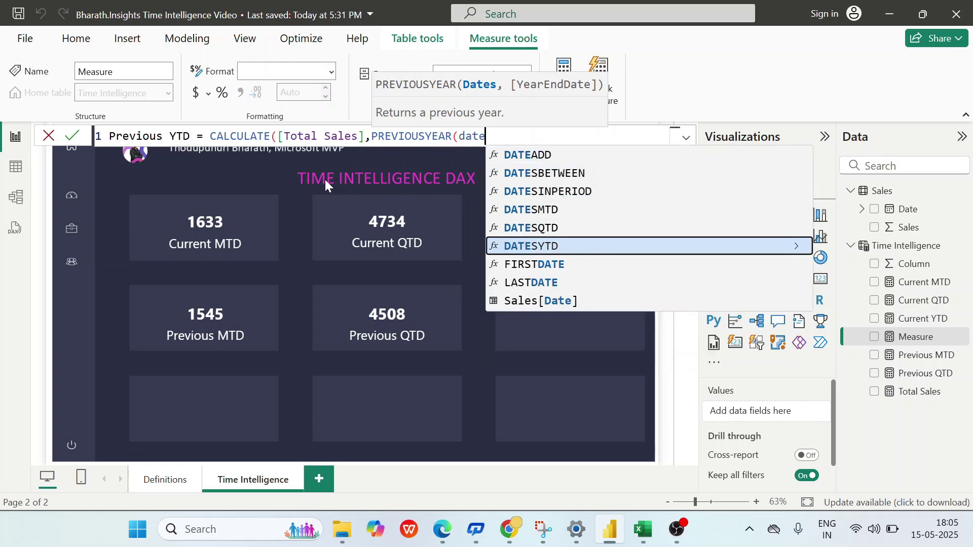
pyautogui.press('Tab')
pyautogui.write('sa')
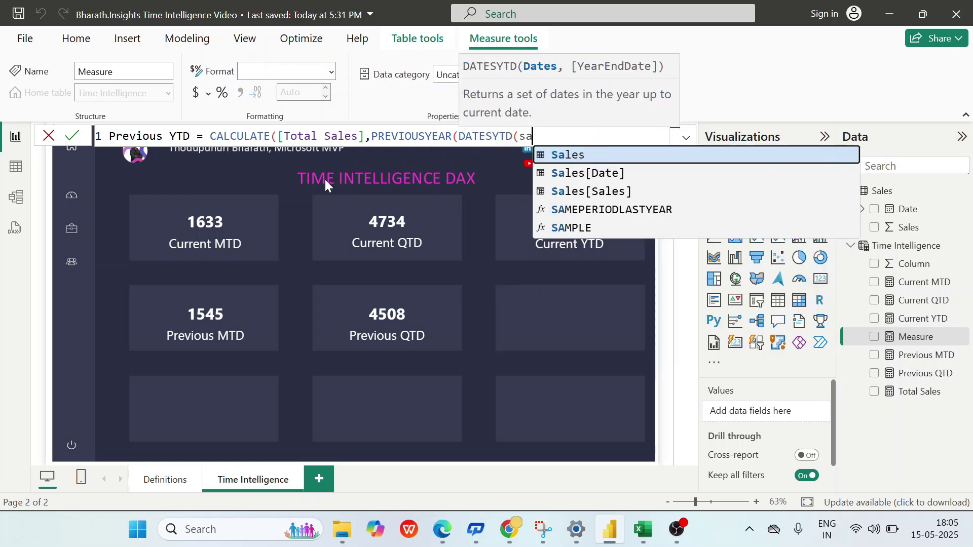
pyautogui.press('Down')
pyautogui.press('Tab')
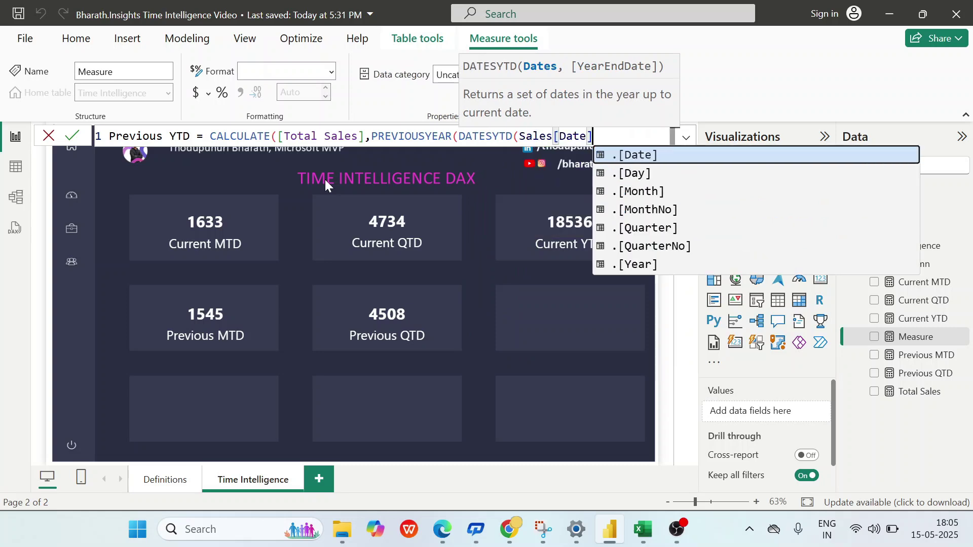
pyautogui.write('))')
pyautogui.press('Return')
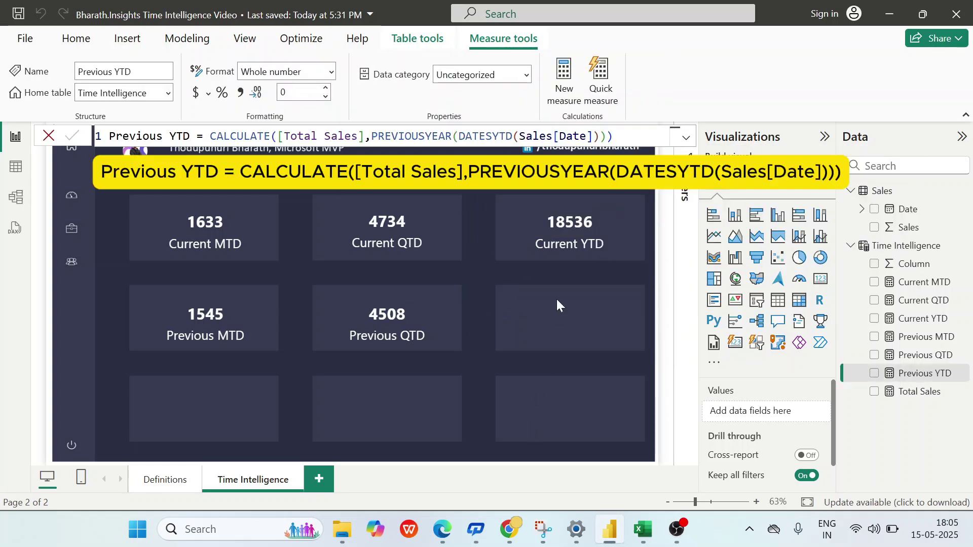
# Duplicate the Previous QTD card into the empty box beneath Current YTD and replace its field with Previous YTD.
pyautogui.click(421, 324)
pyautogui.moveTo(421, 324); pyautogui.dragTo(573, 331)
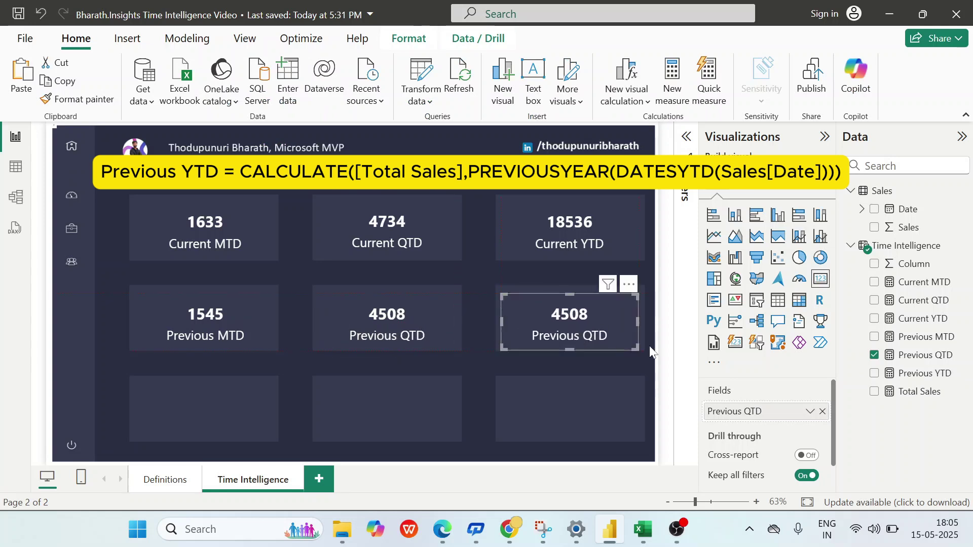
pyautogui.click(822, 411)
pyautogui.moveTo(920, 373); pyautogui.dragTo(761, 411)
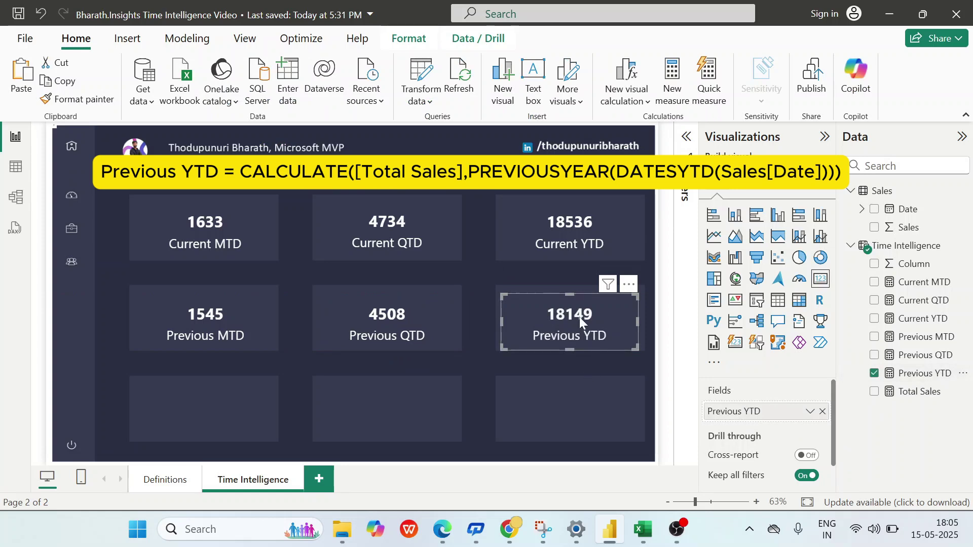
# Select all 2023 sales in Excel, cells B2:B366, and compare their sum with the Previous YTD card in the Power BI report.
pyautogui.click(642, 528)
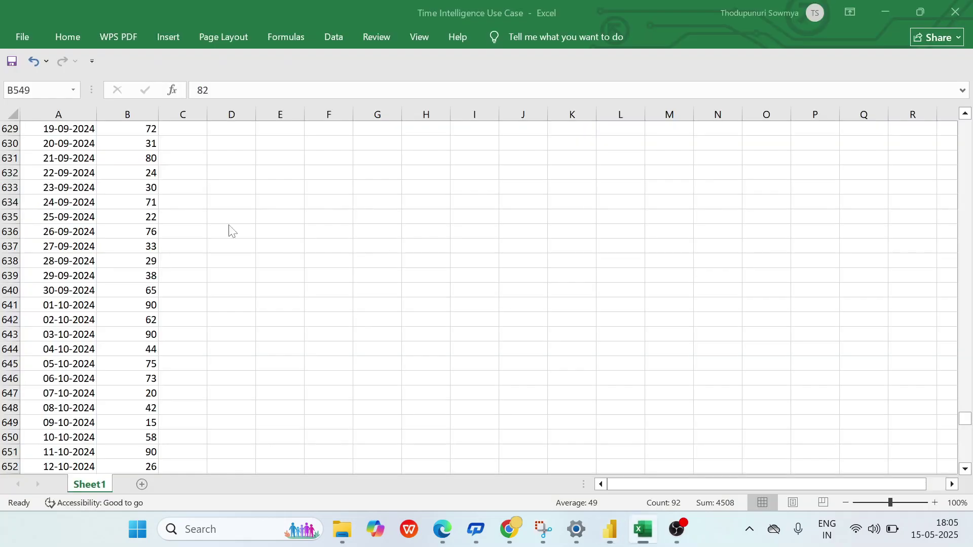
pyautogui.scroll(20, 119, 142)
pyautogui.click(140, 191)
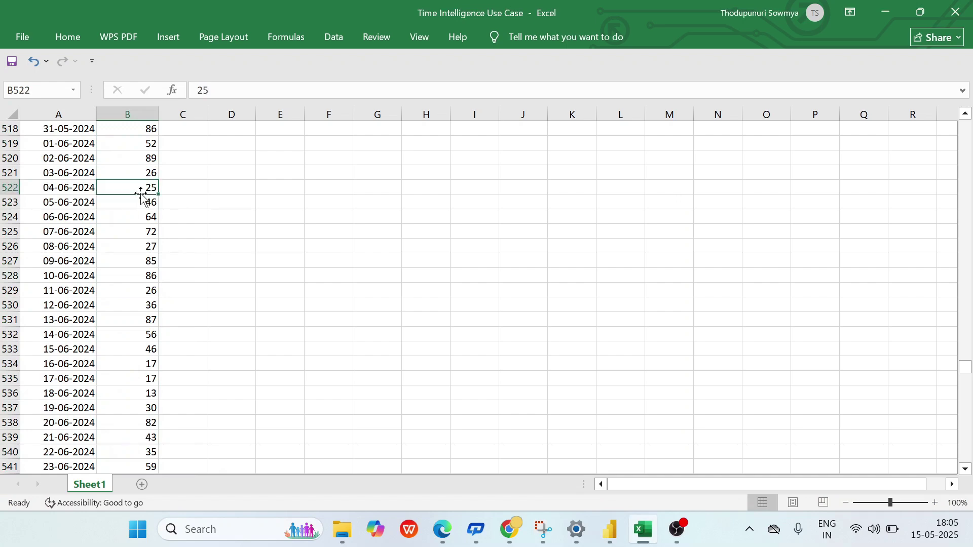
pyautogui.hotkey('ctrl', 'Up')
pyautogui.click(140, 147)
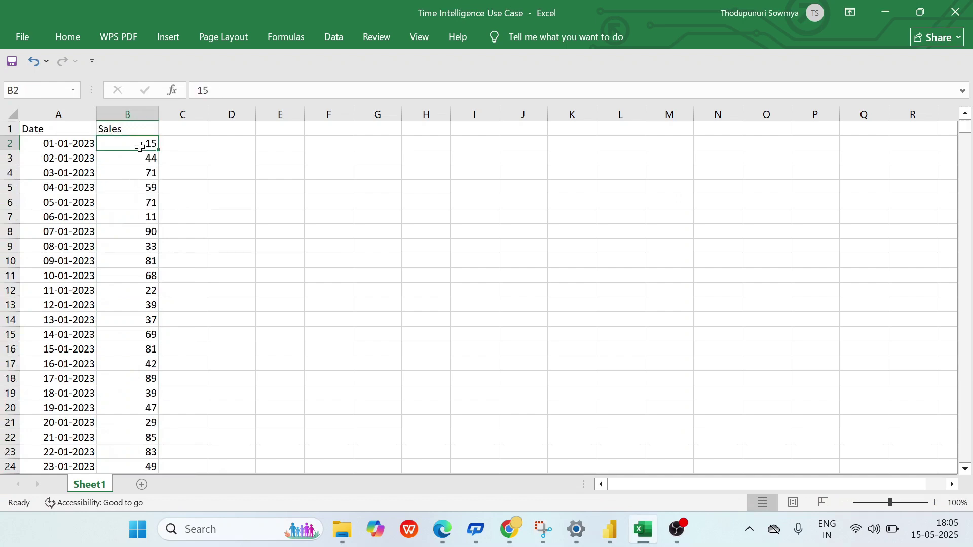
pyautogui.moveTo(140, 147); pyautogui.dragTo(126, 317)
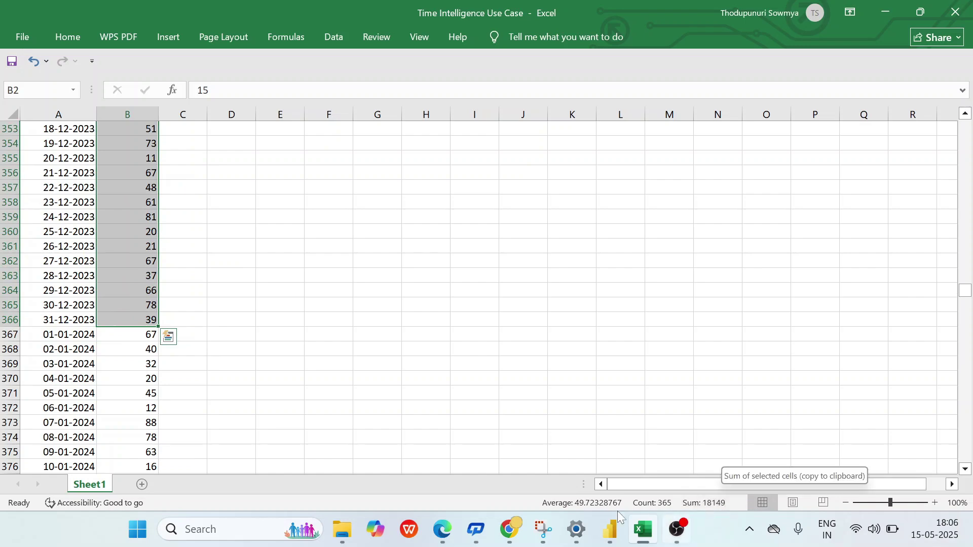
pyautogui.click(610, 530)
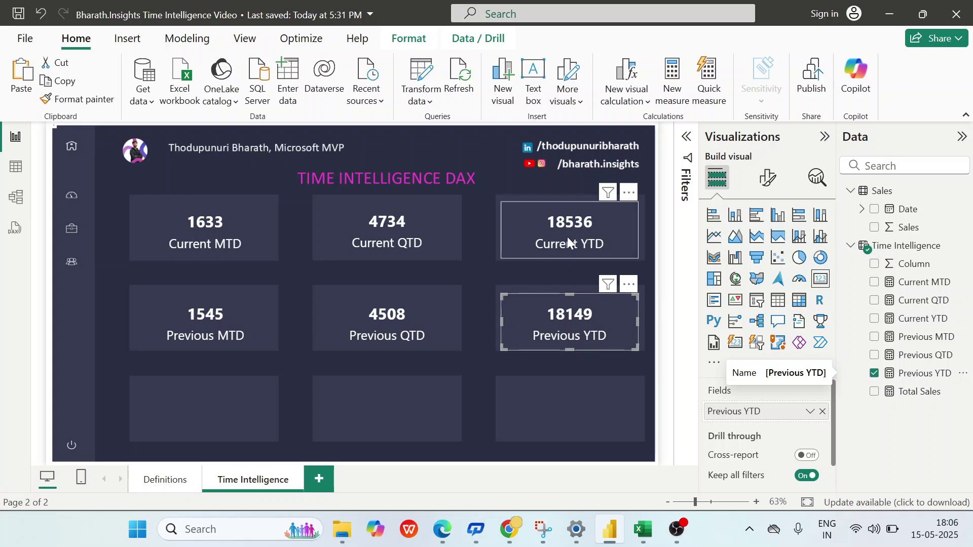
# Read the SPLY MTD explanation on the Definitions page, and return to the Time Intelligence page.
pyautogui.click(480, 372)
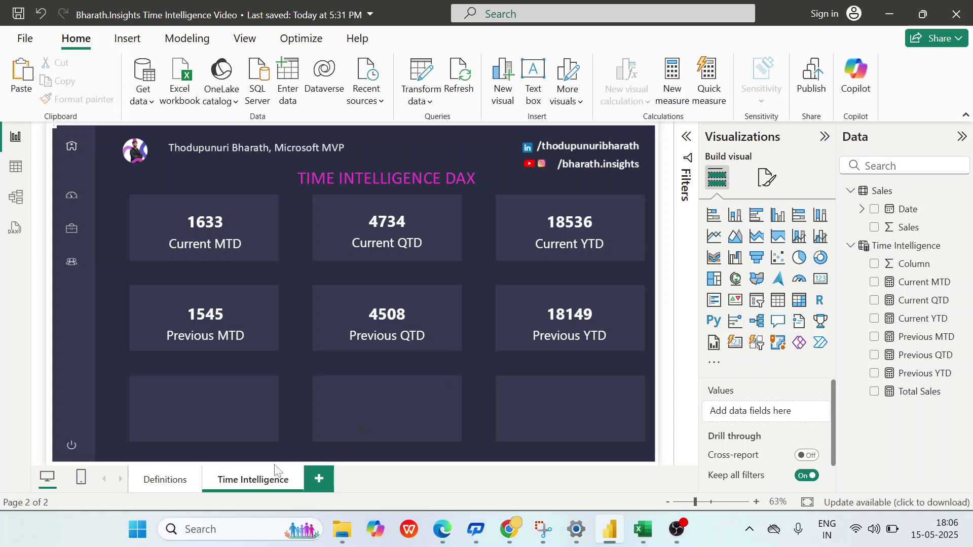
pyautogui.click(148, 484)
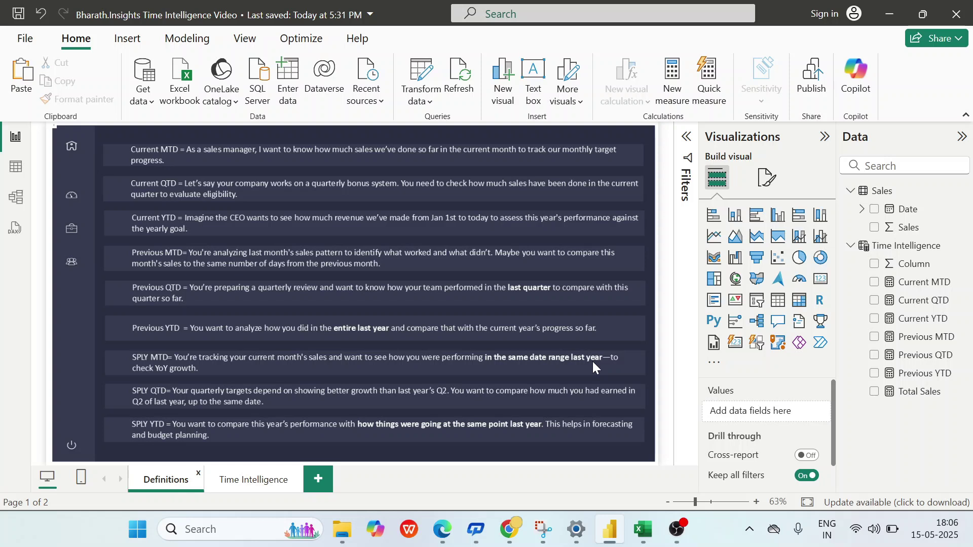
pyautogui.click(247, 479)
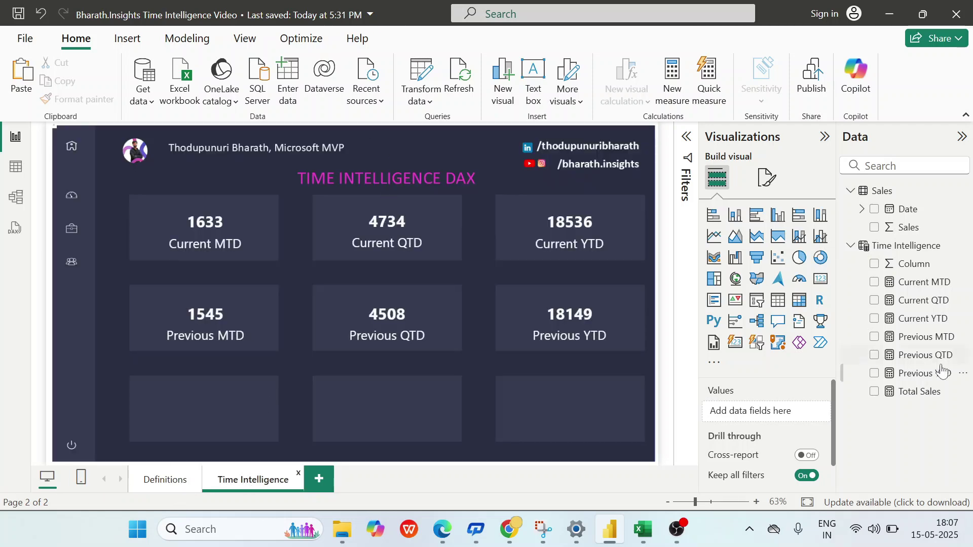
# Create a new measure named SPLY MTD in the Time Intelligence table.
pyautogui.click(963, 245)
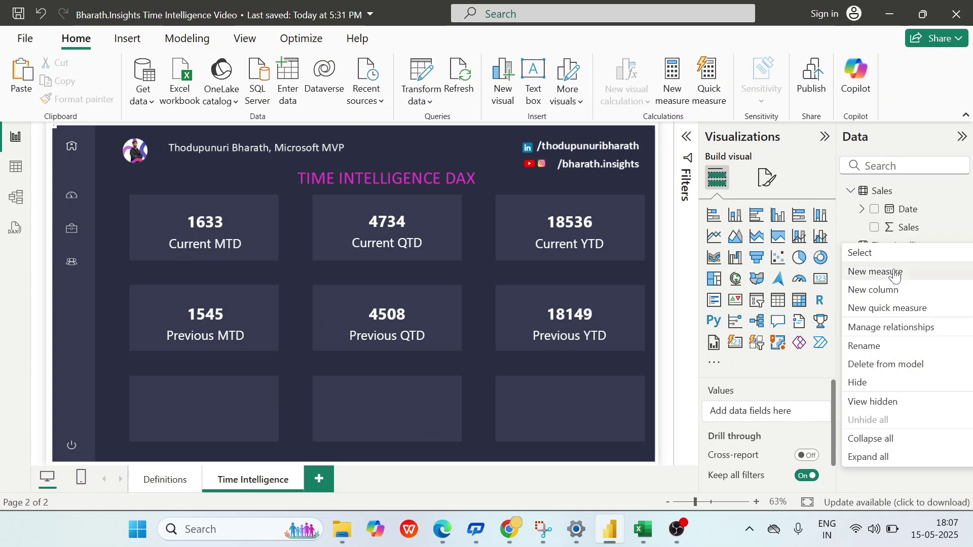
pyautogui.click(895, 276)
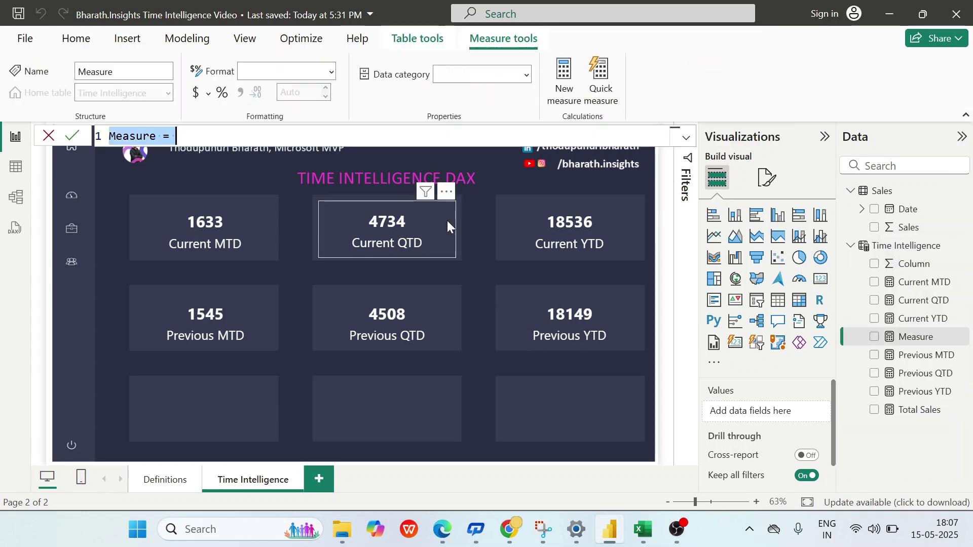
pyautogui.write('Cu')
pyautogui.press('BackSpace')
pyautogui.press('BackSpace')
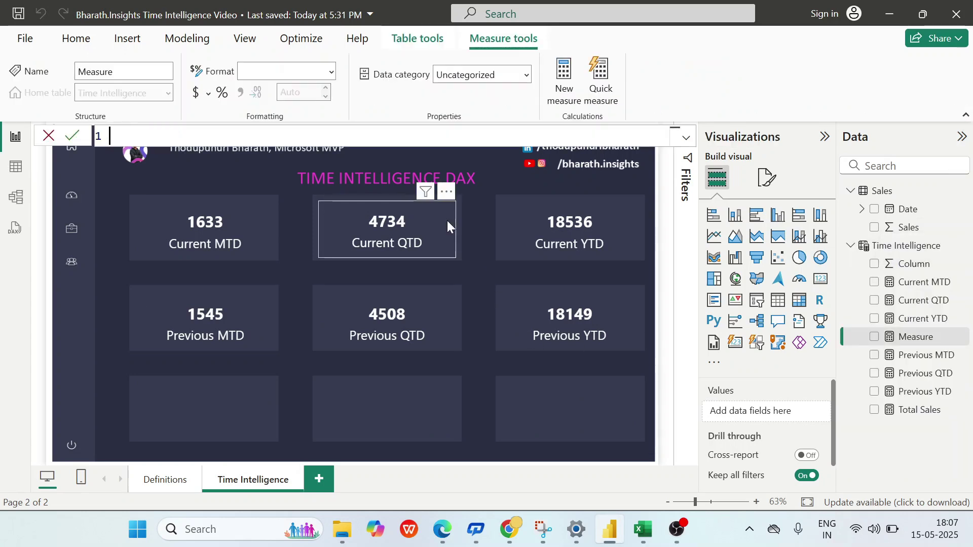
pyautogui.write('SPLY MTD = ')
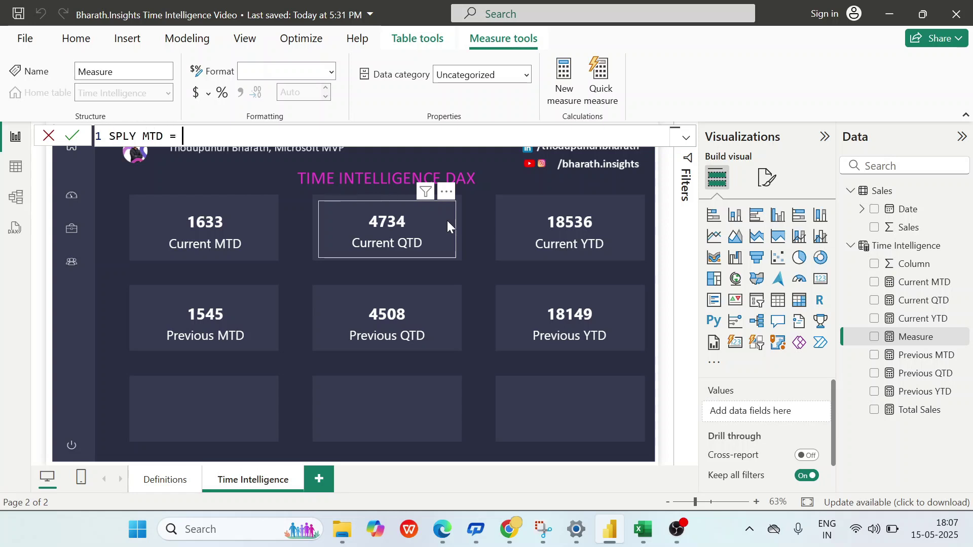
# Begin the SPLY MTD formula with CALCULATE, using the [Current MTD] measure as its expression.
pyautogui.write('ca')
pyautogui.press('Tab')
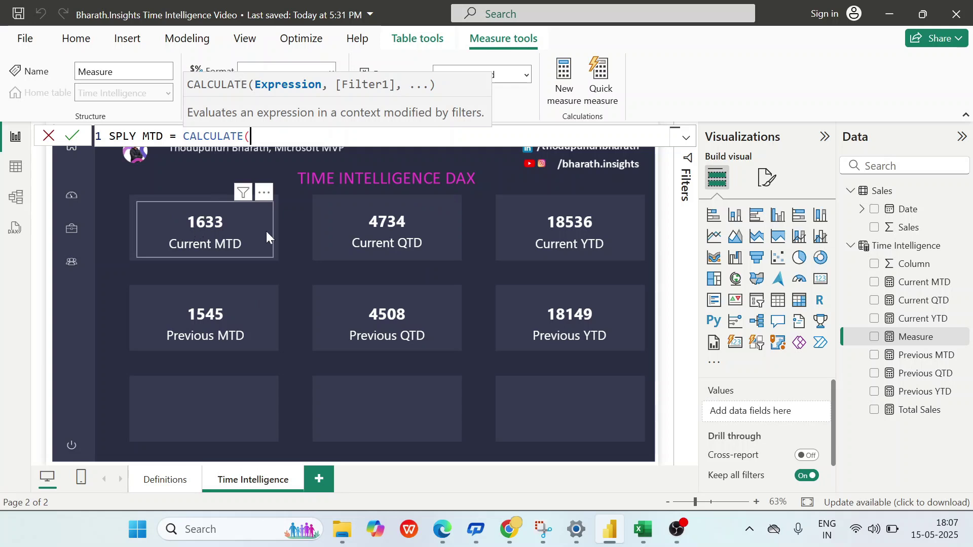
pyautogui.write('cu')
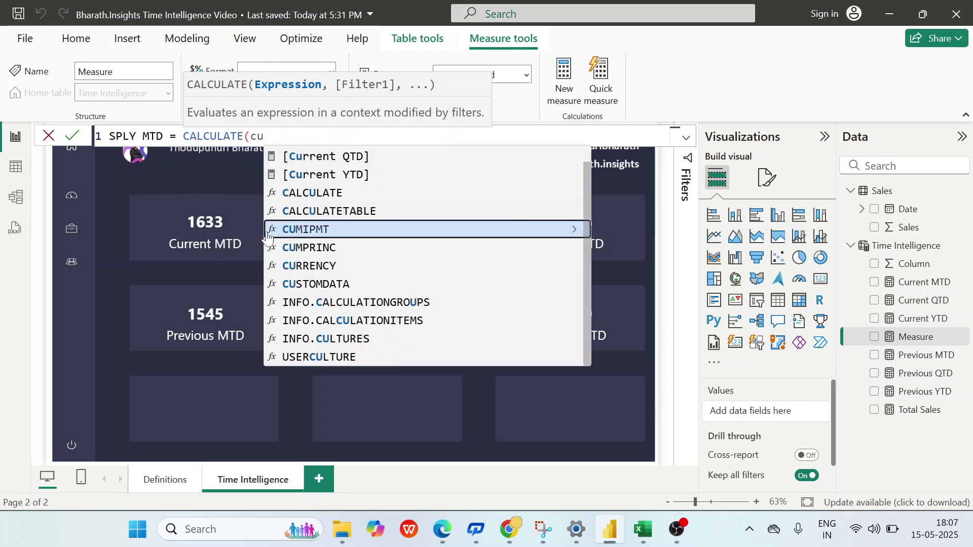
pyautogui.write('rr')
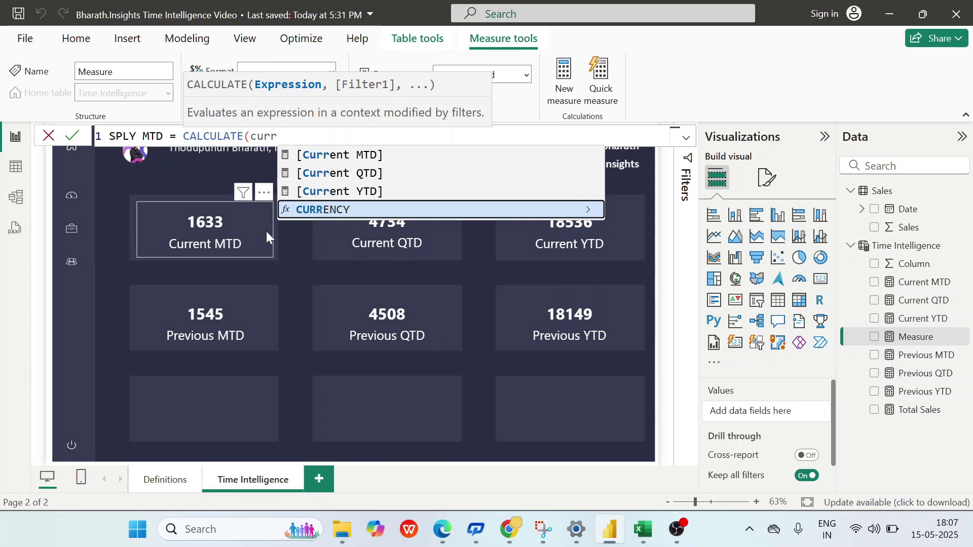
pyautogui.press('Up')
pyautogui.press('Up')
pyautogui.press('Up')
pyautogui.press('Tab')
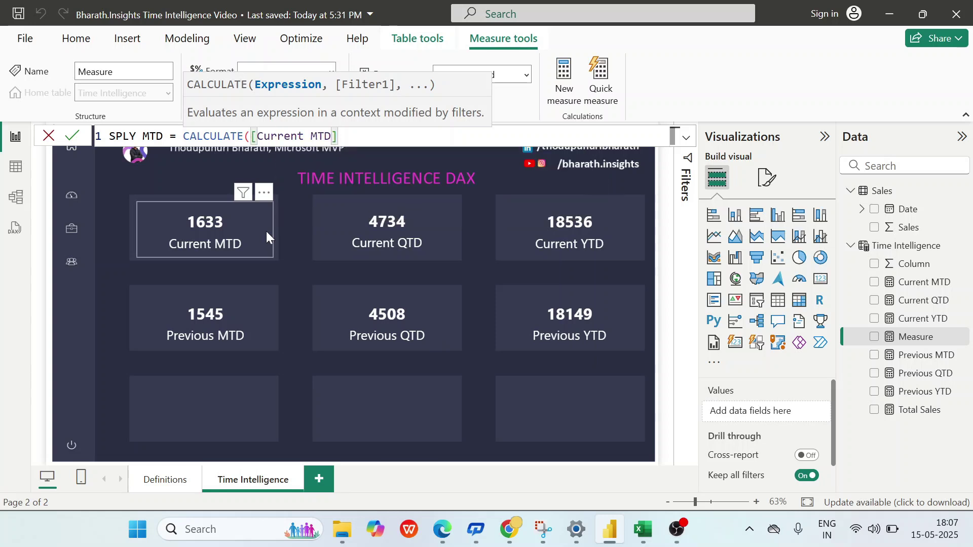
# Complete the SPLY MTD formula with SAMEPERIODLASTYEAR(Sales[Date]) as the CALCULATE filter and commit the measure.
pyautogui.write(',sam')
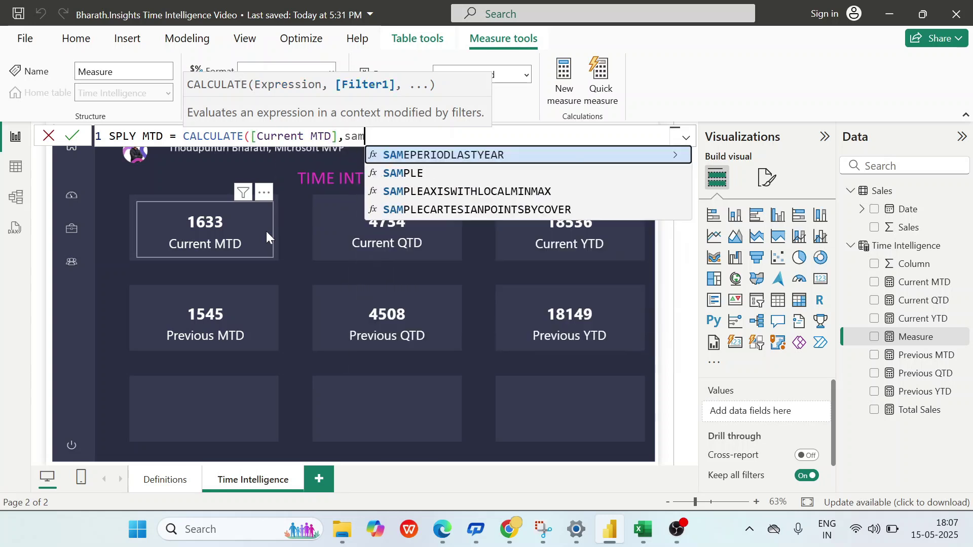
pyautogui.press('Tab')
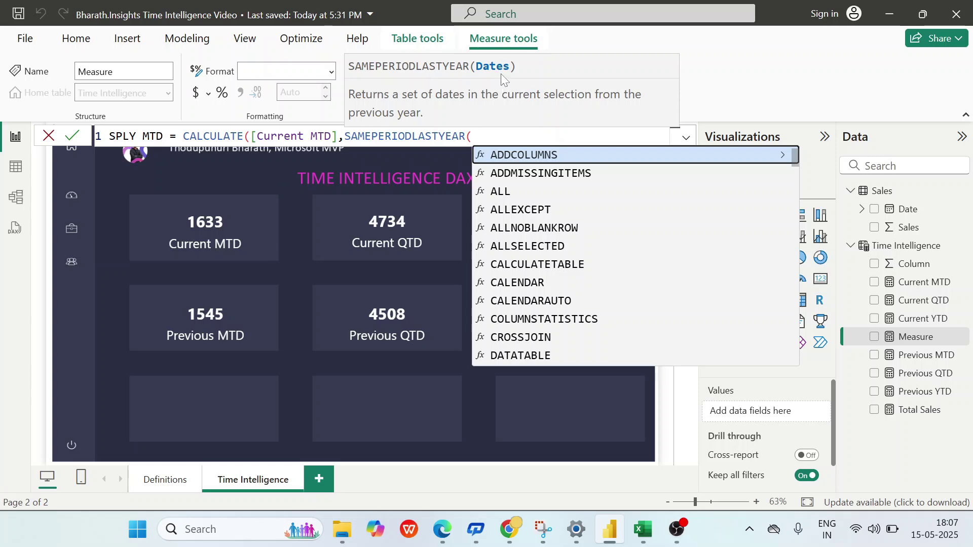
pyautogui.write('sa')
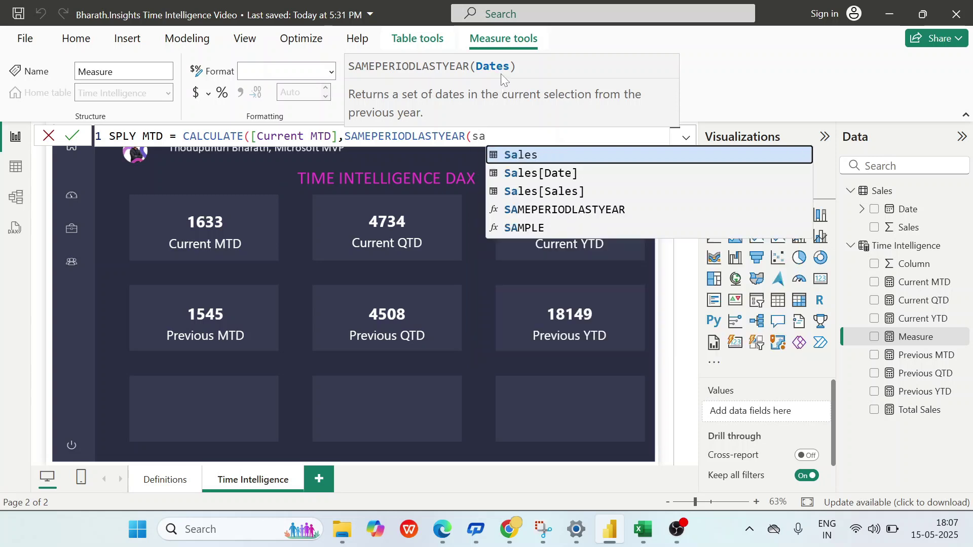
pyautogui.press('Down')
pyautogui.press('Tab')
pyautogui.write('))')
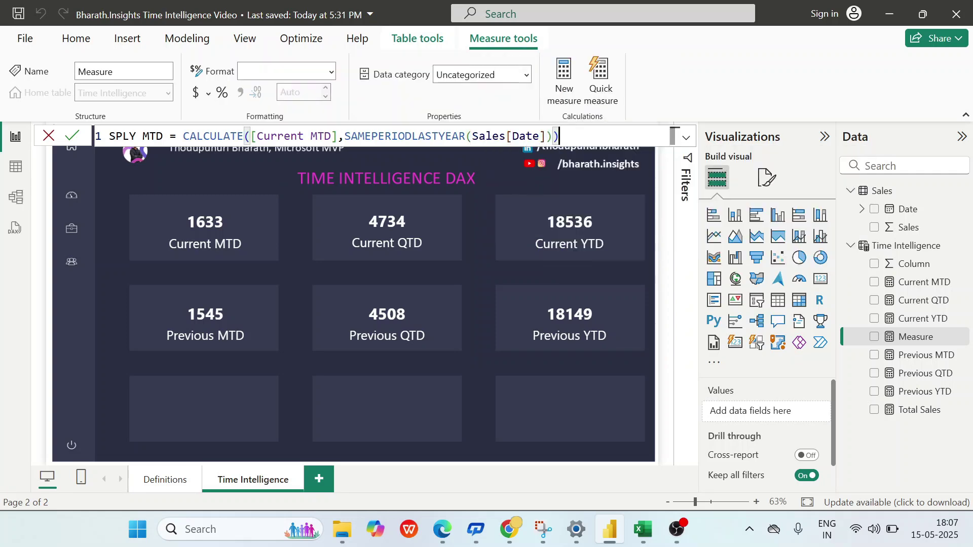
pyautogui.press('Return')
# Duplicate the Previous YTD card into the first box of the third row and replace its field with SPLY MTD.
pyautogui.click(599, 318)
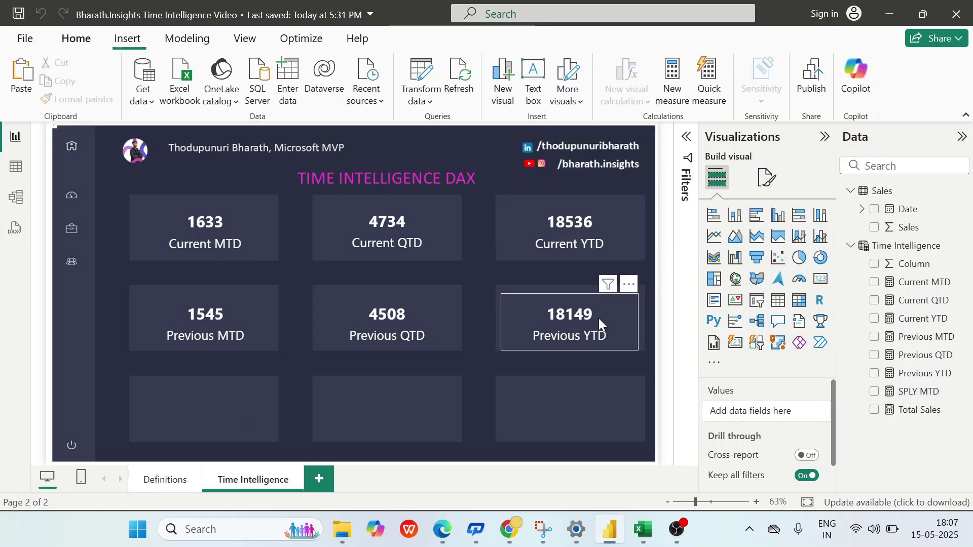
pyautogui.hotkey('ctrl', 'c')
pyautogui.hotkey('ctrl', 'v')
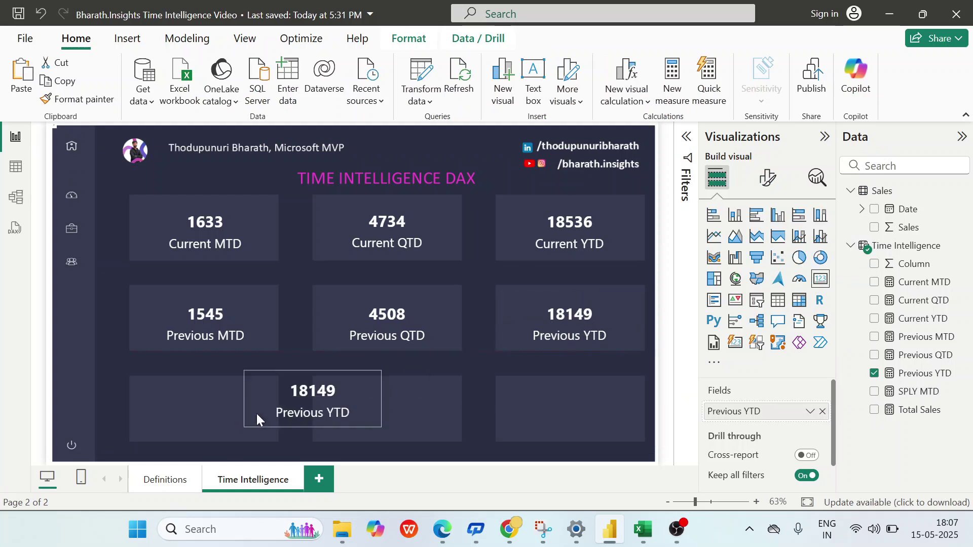
pyautogui.moveTo(257, 417); pyautogui.dragTo(148, 431)
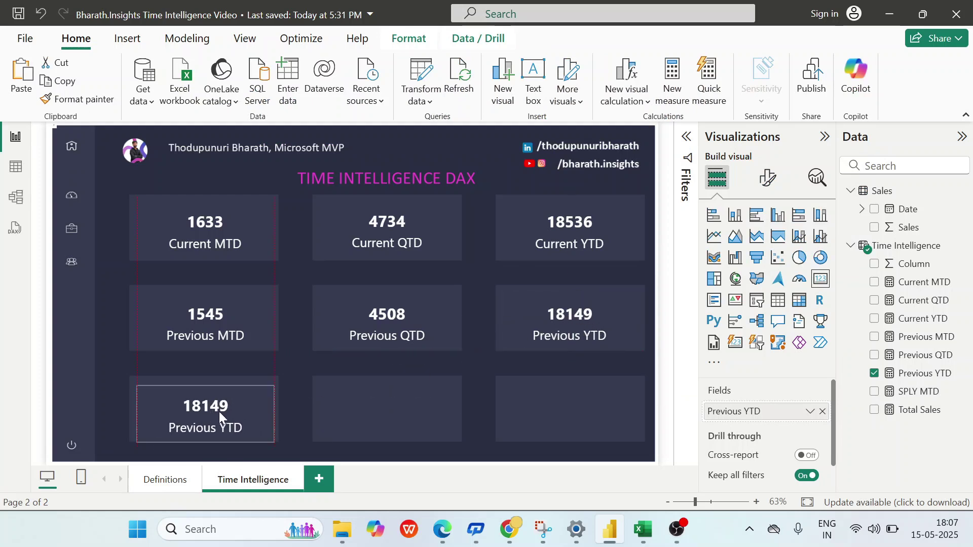
pyautogui.click(822, 411)
pyautogui.moveTo(909, 392); pyautogui.dragTo(768, 413)
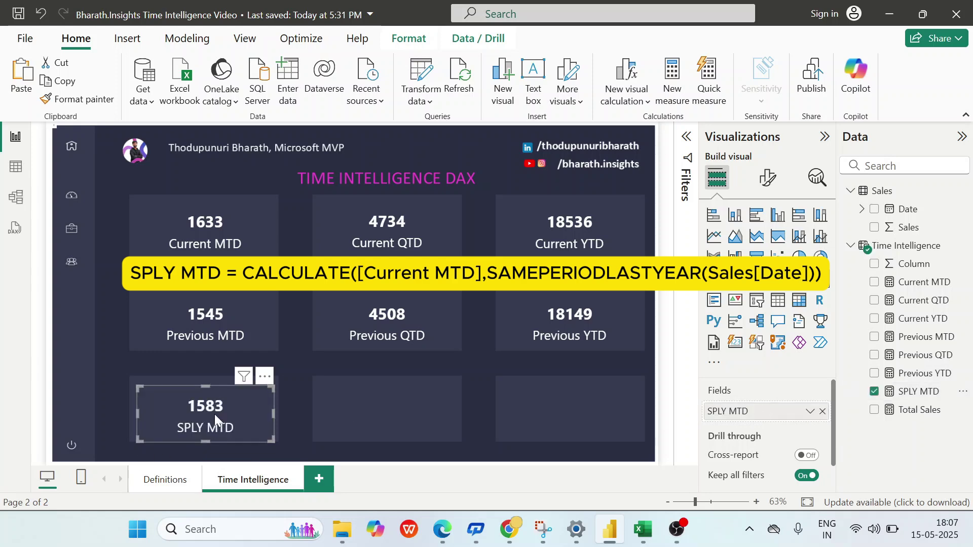
# Select the December 2023 sales in Excel, cells B336:B366, and compare their sum with the SPLY MTD card in the Power BI report.
pyautogui.click(642, 529)
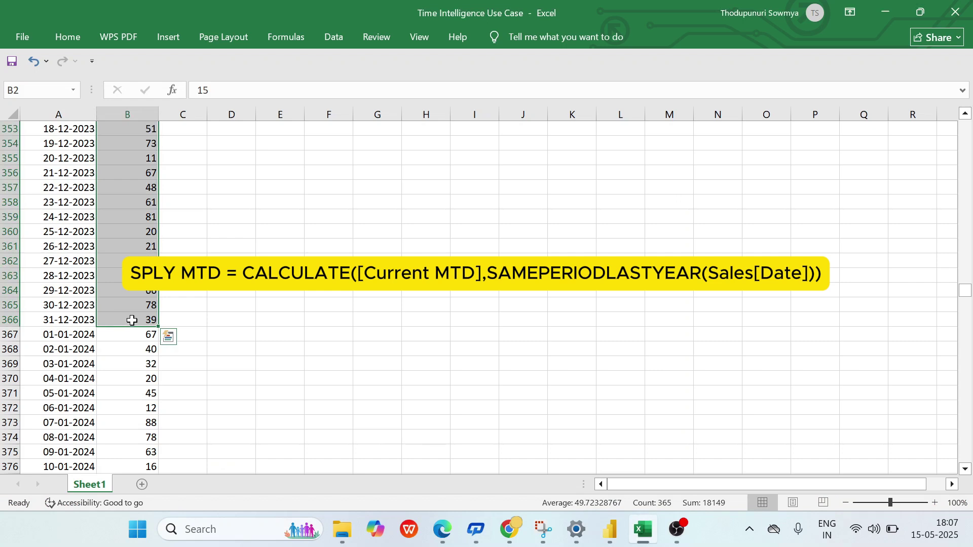
pyautogui.scroll(12, 132, 314)
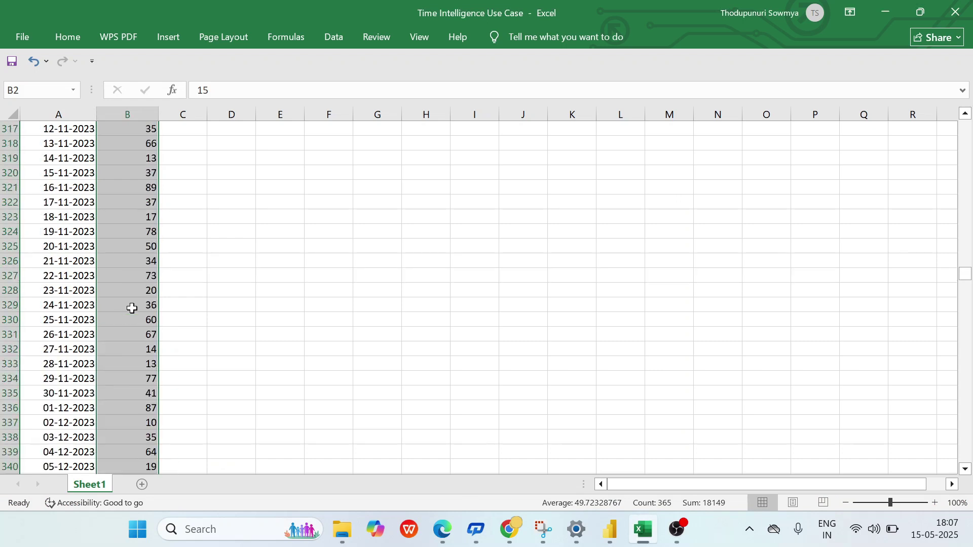
pyautogui.scroll(-2, 131, 308)
pyautogui.click(131, 319)
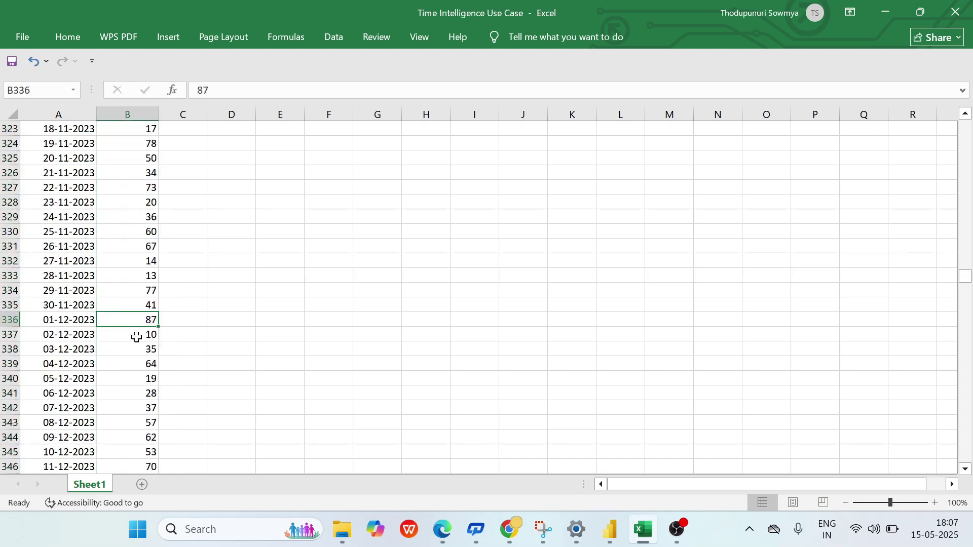
pyautogui.moveTo(137, 337); pyautogui.dragTo(130, 437)
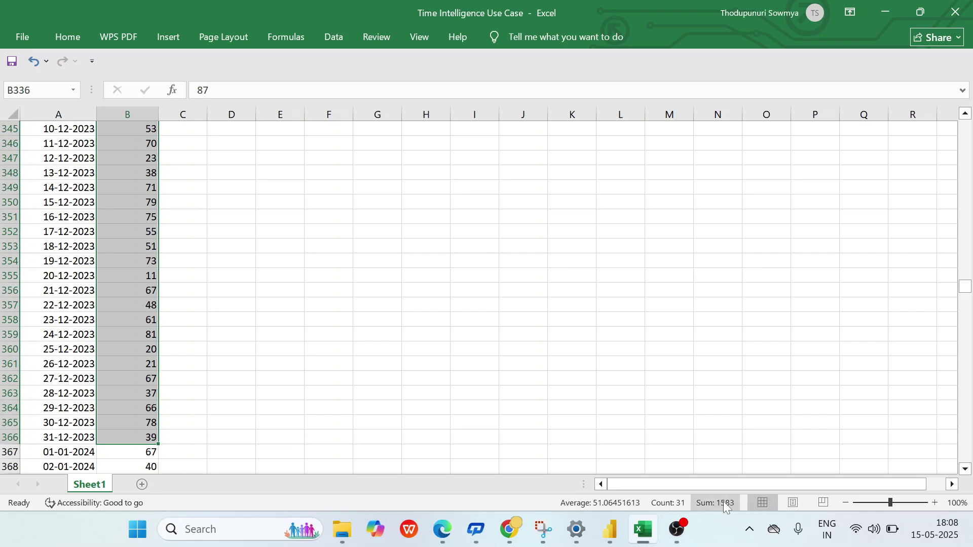
pyautogui.click(609, 529)
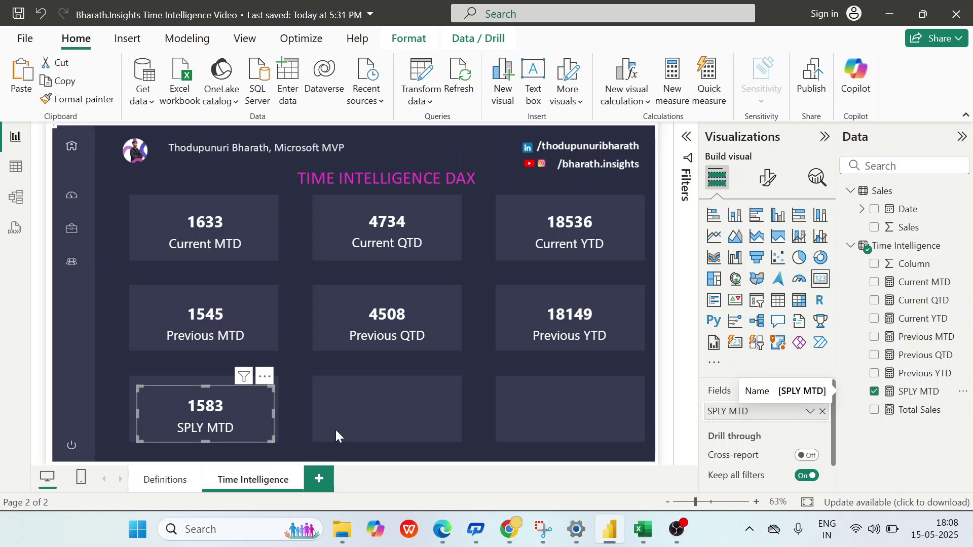
# Create a new measure named SPLY QTD in the Time Intelligence table.
pyautogui.click(355, 431)
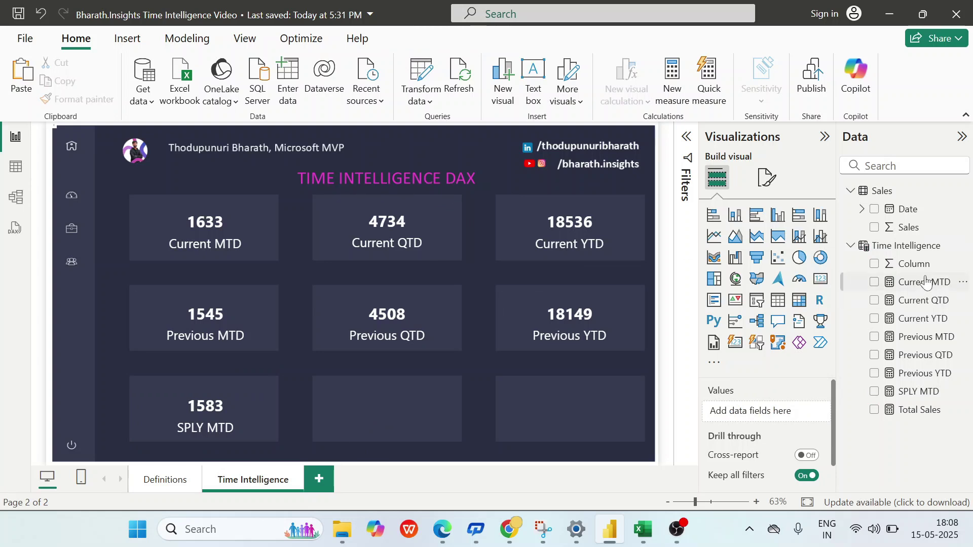
pyautogui.click(963, 245)
pyautogui.press('Escape')
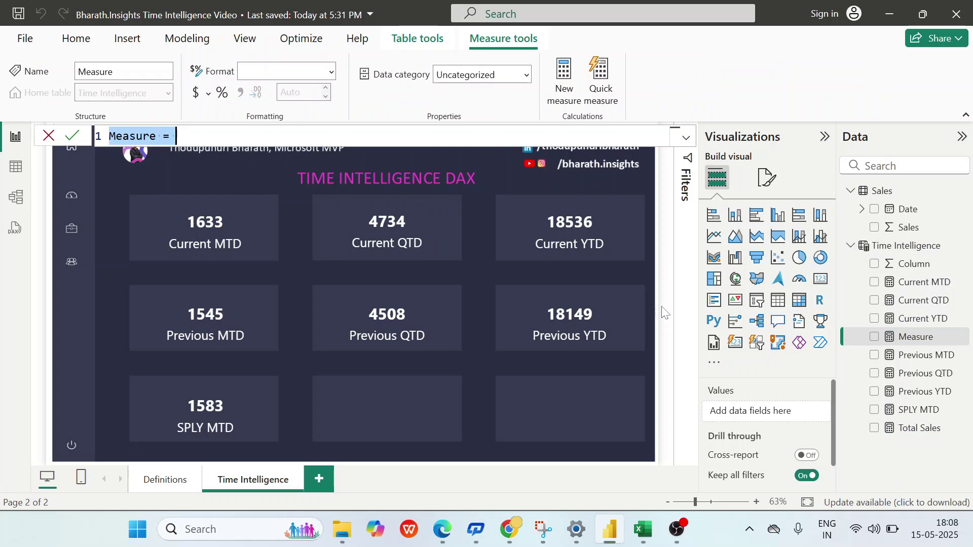
pyautogui.write('SPLY Q')
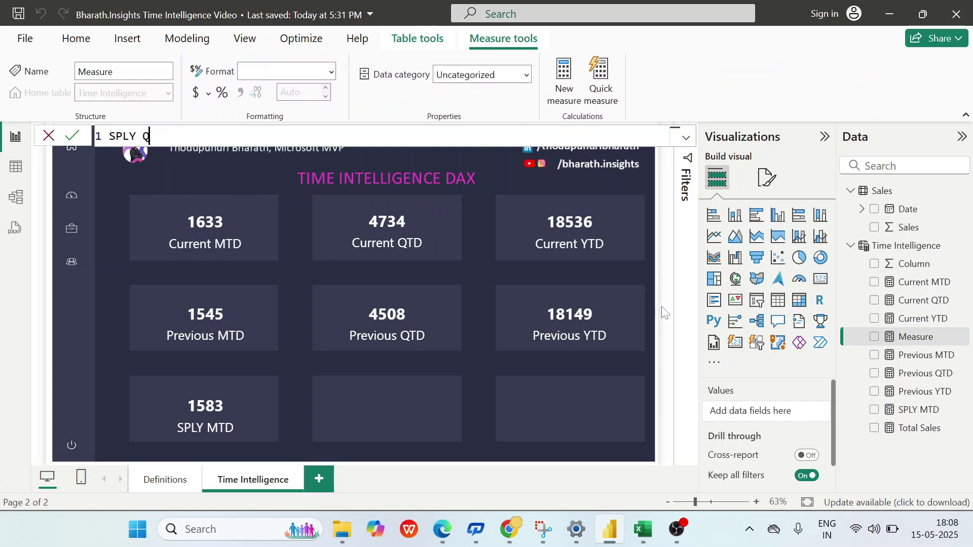
pyautogui.write('TD = cl')
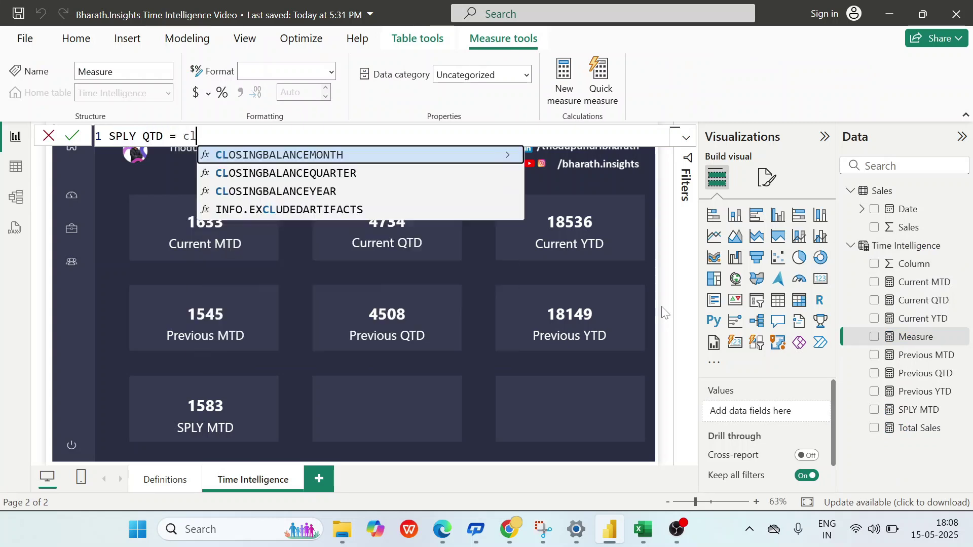
pyautogui.press('Tab')
pyautogui.press('BackSpace')
pyautogui.press('BackSpace')
pyautogui.press('BackSpace')
pyautogui.press('BackSpace')
pyautogui.press('BackSpace')
pyautogui.press('BackSpace')
pyautogui.press('BackSpace')
pyautogui.press('BackSpace')
pyautogui.press('BackSpace')
pyautogui.press('BackSpace')
pyautogui.press('BackSpace')
pyautogui.press('BackSpace')
pyautogui.press('BackSpace')
pyautogui.press('BackSpace')
pyautogui.press('BackSpace')
pyautogui.press('BackSpace')
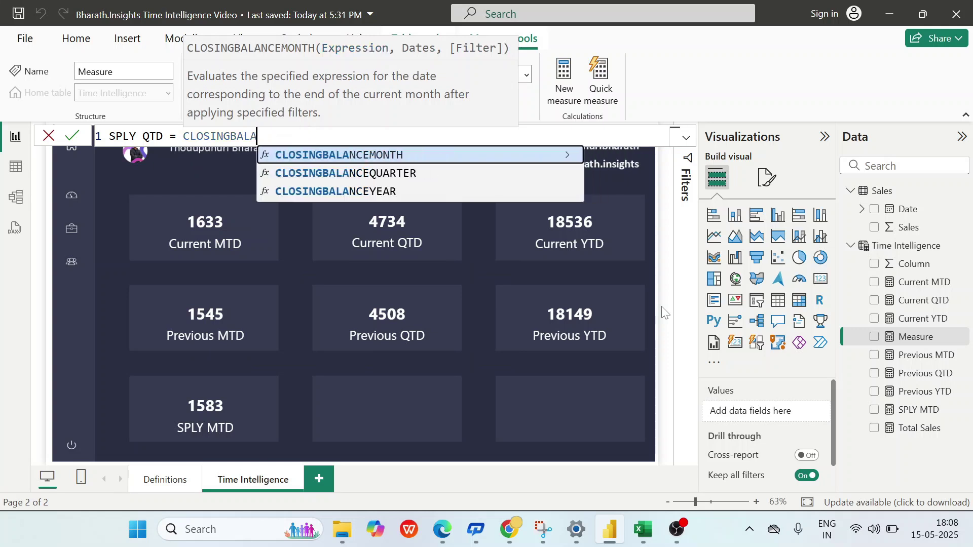
pyautogui.press('BackSpace')
pyautogui.press('BackSpace')
pyautogui.press('BackSpace')
# Begin the SPLY QTD formula with CALCULATE, using the [Current QTD] measure as its expression.
pyautogui.write('al')
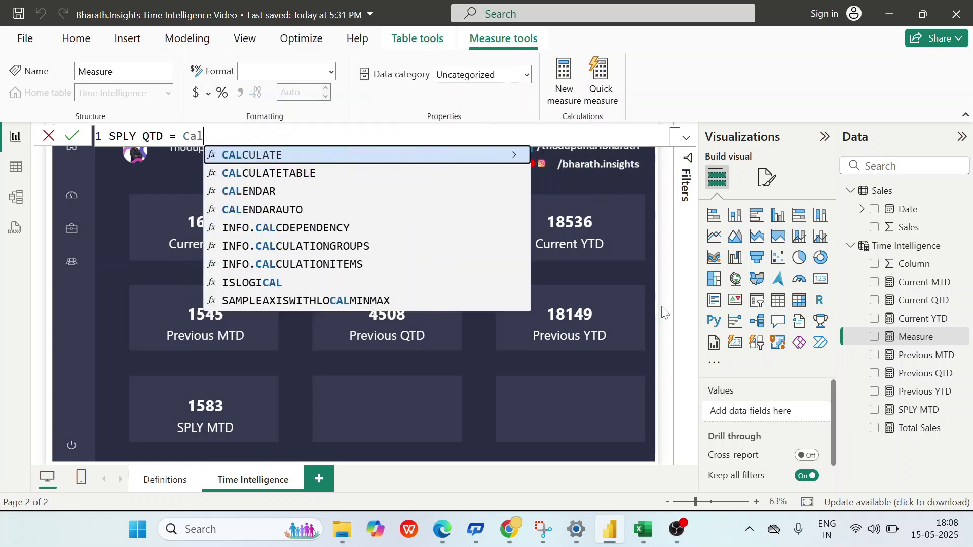
pyautogui.press('Tab')
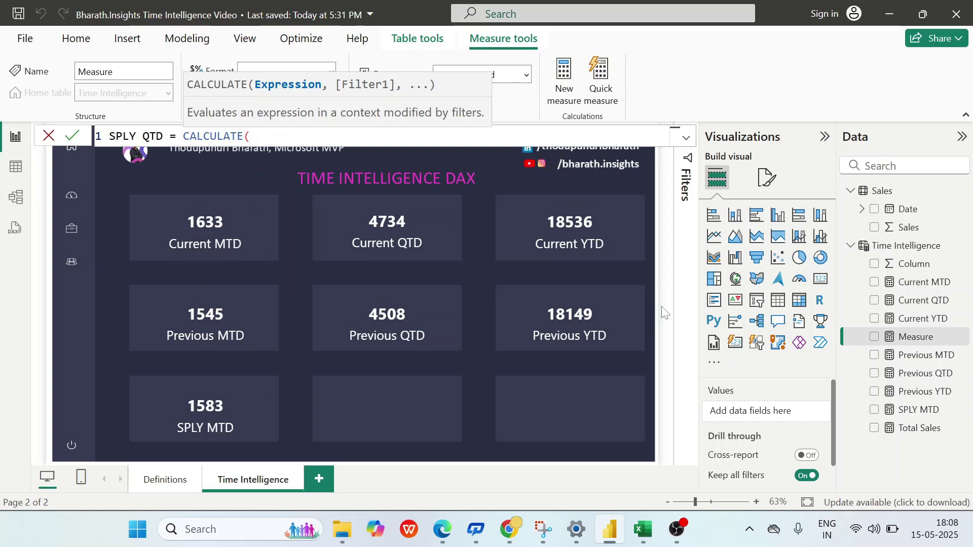
pyautogui.write('cu')
pyautogui.press('Up')
pyautogui.press('Up')
pyautogui.press('Up')
pyautogui.press('Up')
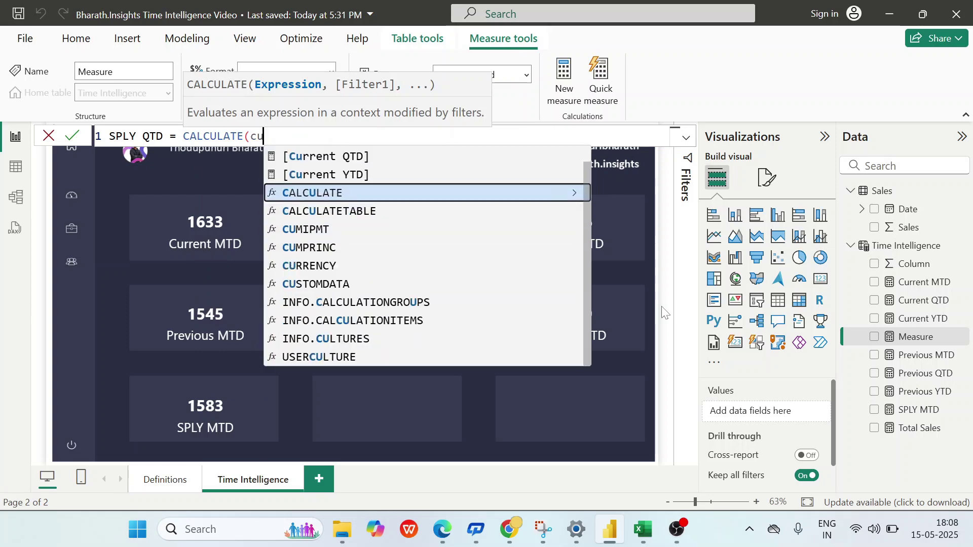
pyautogui.press('Tab')
# Add SAMEPERIODLASTYEAR(Sales[Date]) as the filter of the SPLY QTD formula and commit the measure.
pyautogui.write(',same')
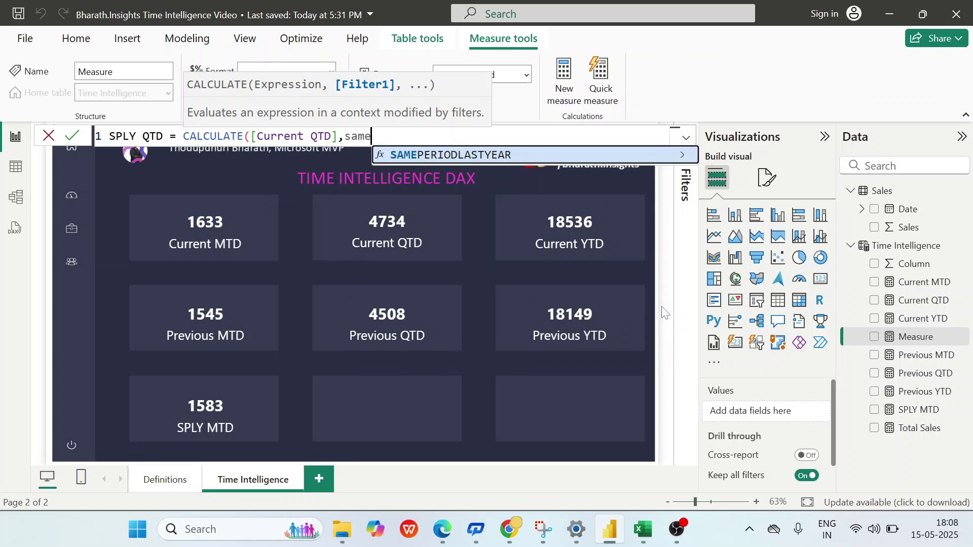
pyautogui.press('Tab')
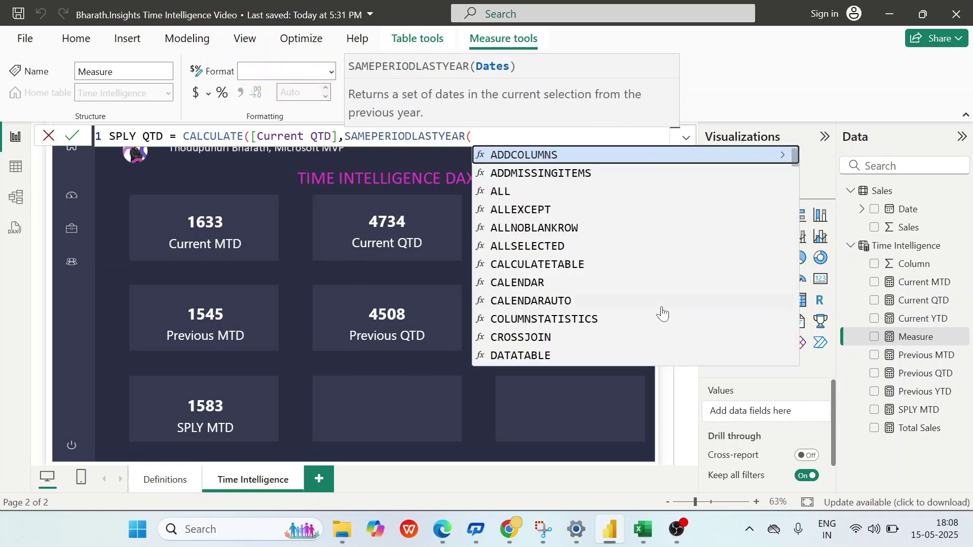
pyautogui.write('sales')
pyautogui.press('Down')
pyautogui.press('Tab')
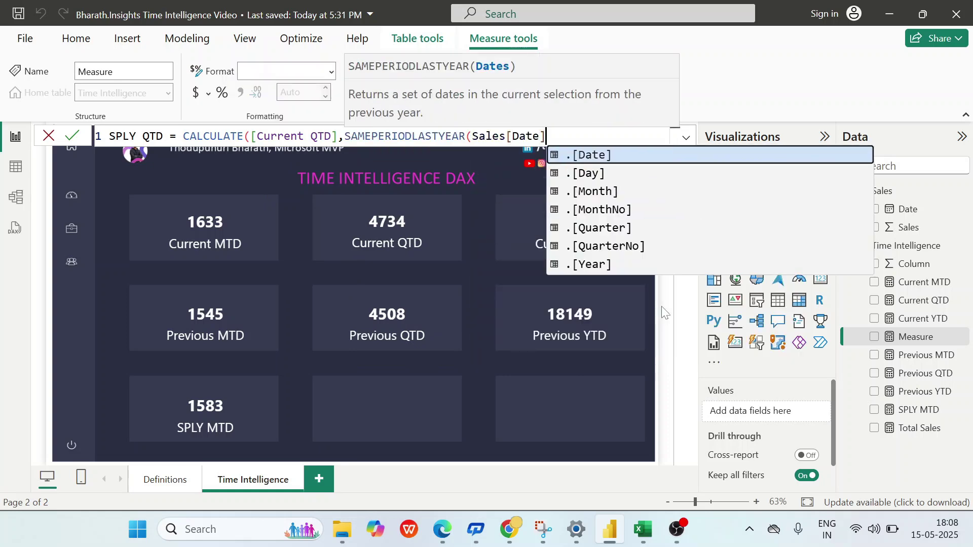
pyautogui.write('))')
pyautogui.press('Return')
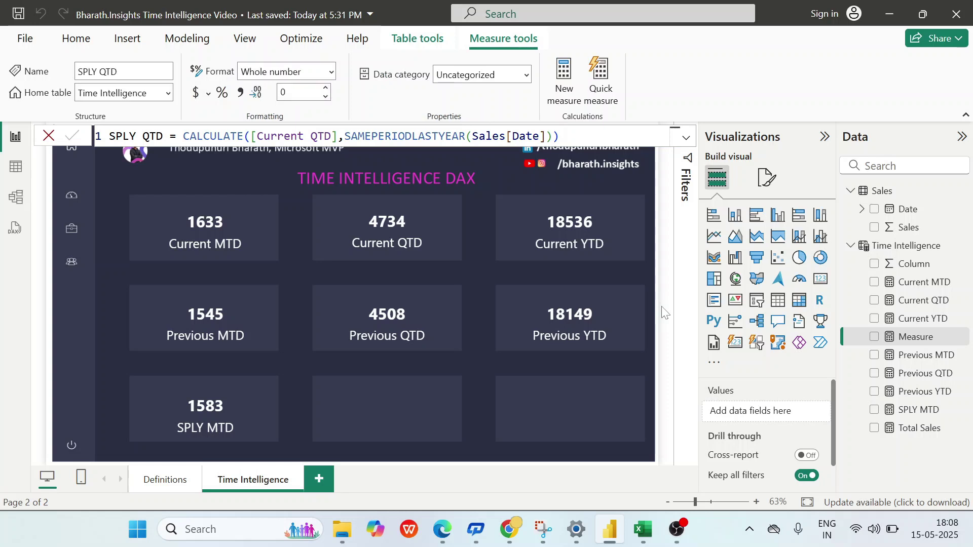
# Duplicate the SPLY MTD card into the middle box of the third row and replace its field with SPLY QTD.
pyautogui.click(409, 424)
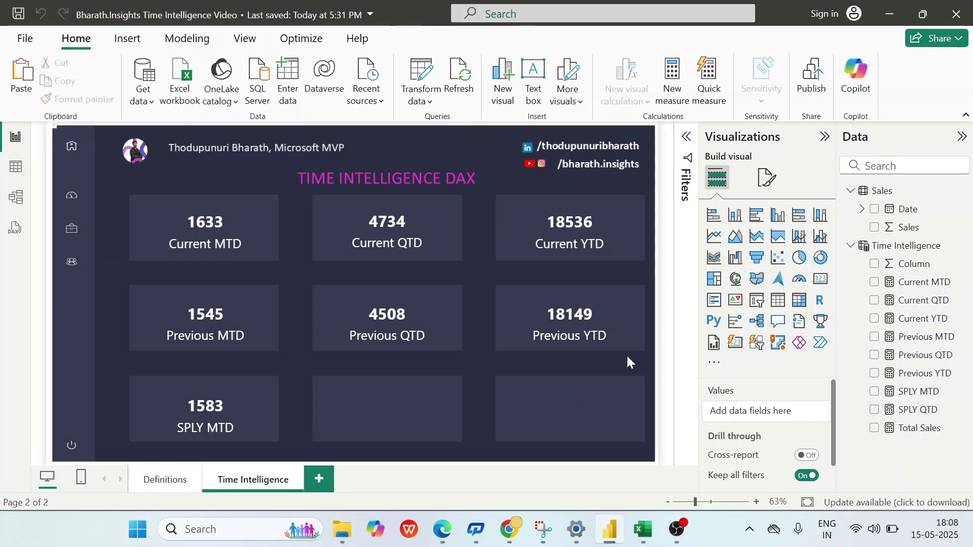
pyautogui.click(212, 425)
pyautogui.hotkey('ctrl', 'c')
pyautogui.hotkey('ctrl', 'v')
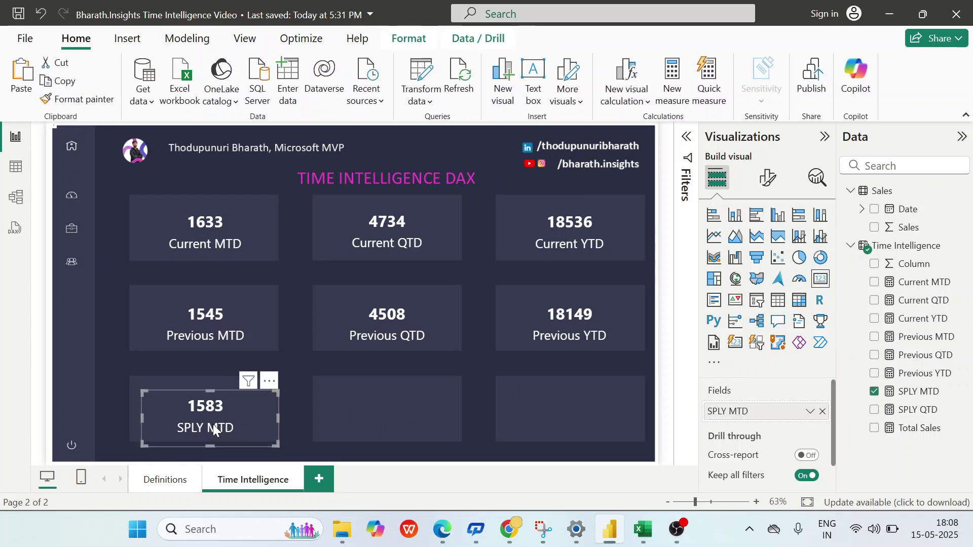
pyautogui.moveTo(213, 425); pyautogui.dragTo(406, 415)
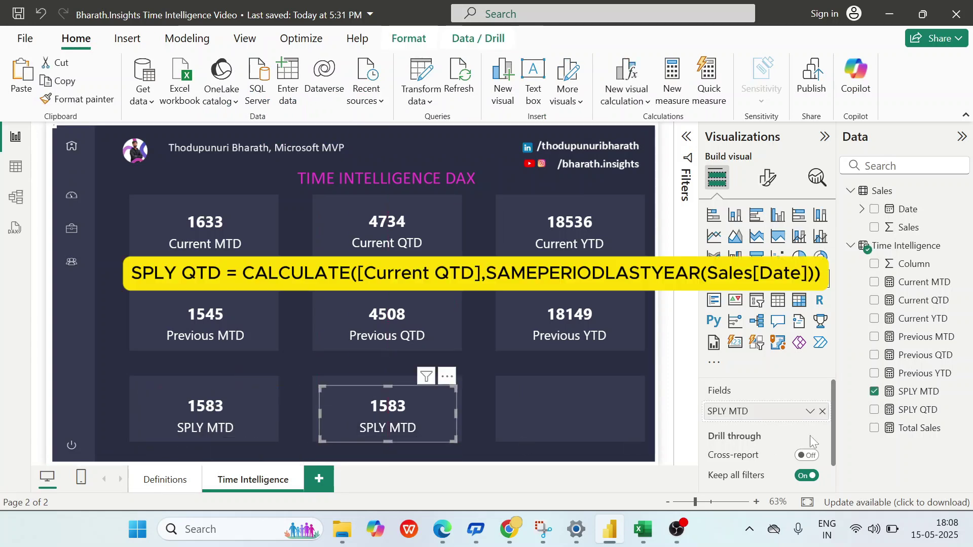
pyautogui.click(822, 411)
pyautogui.moveTo(919, 405); pyautogui.dragTo(791, 413)
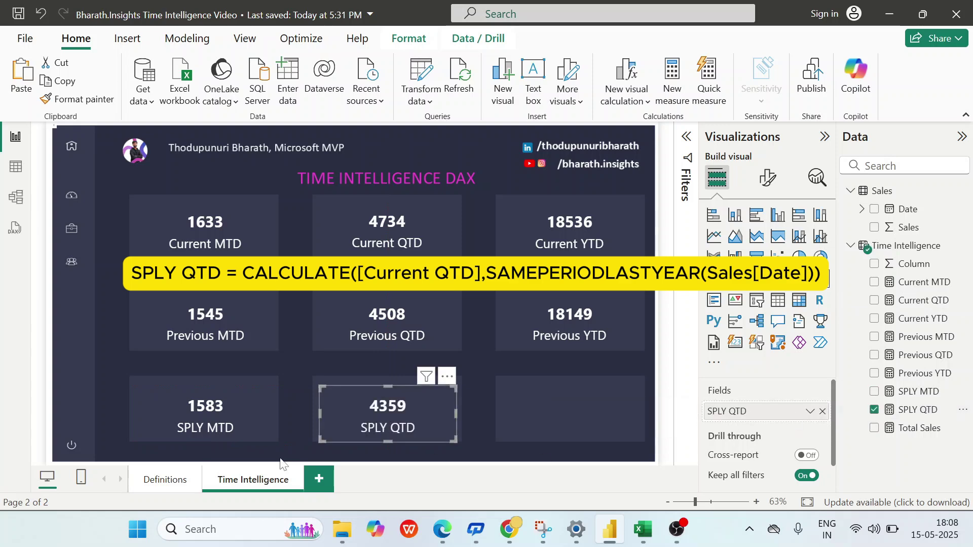
# Read the SPLY QTD explanation on the Definitions page, and check the sum of the October–December 2023 sales in Excel, cells B275:B366.
pyautogui.click(167, 480)
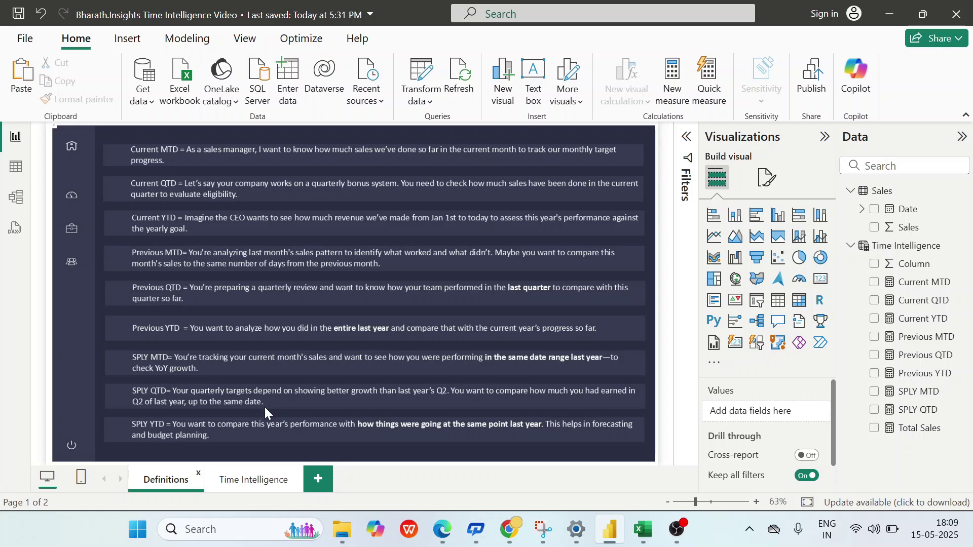
pyautogui.click(657, 531)
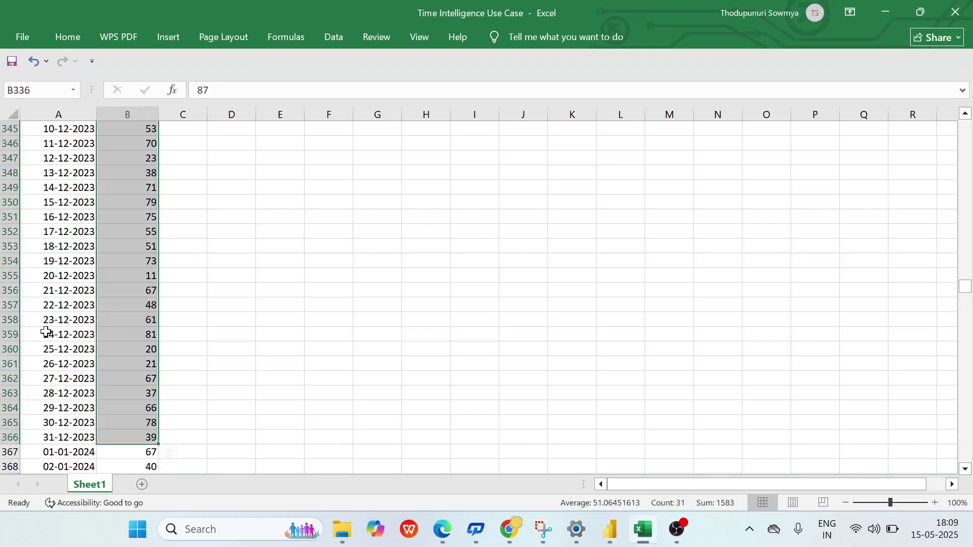
pyautogui.scroll(1, 138, 315)
pyautogui.scroll(7, 138, 315)
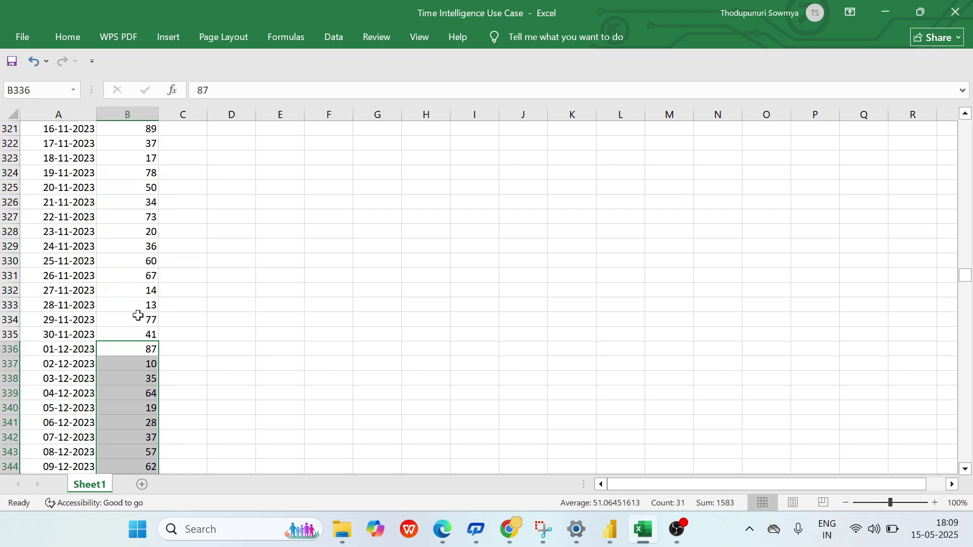
pyautogui.scroll(10, 135, 317)
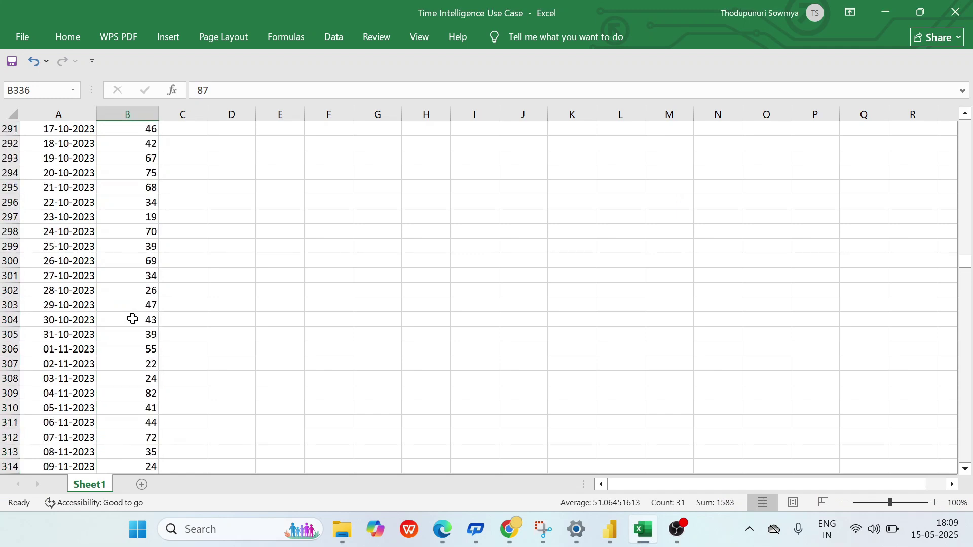
pyautogui.scroll(4, 132, 319)
pyautogui.scroll(2, 109, 218)
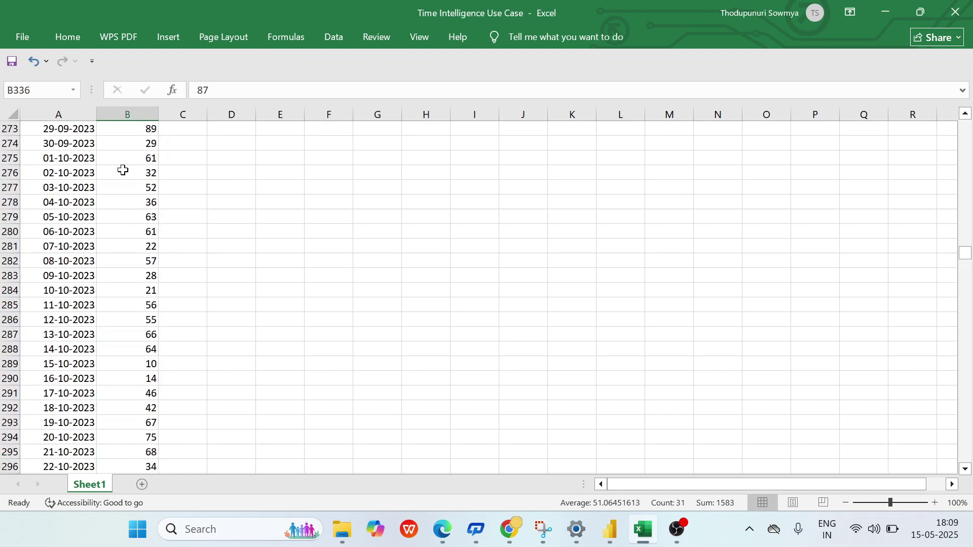
pyautogui.moveTo(123, 161); pyautogui.dragTo(147, 259)
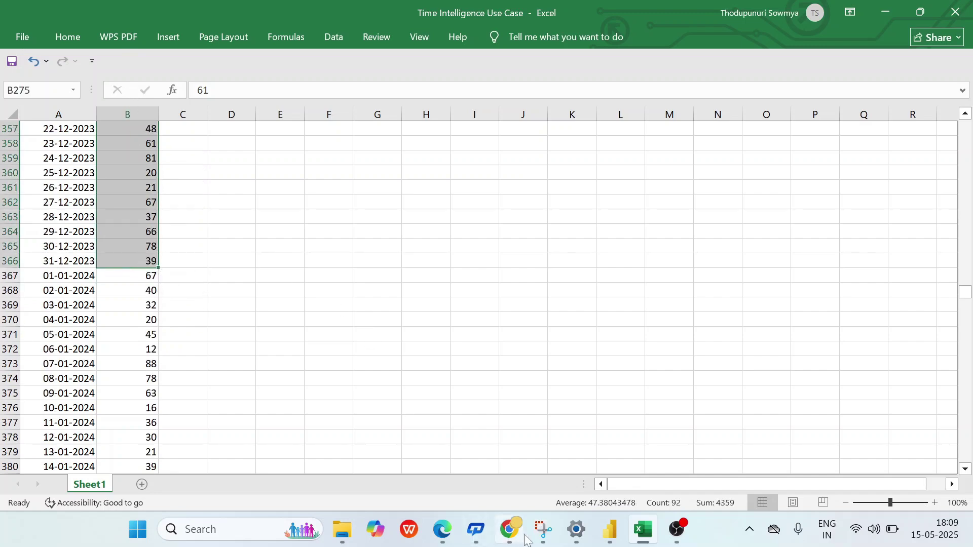
# Return to the Time Intelligence page in Power BI and compare the SPLY QTD card with the Excel sum.
pyautogui.click(609, 538)
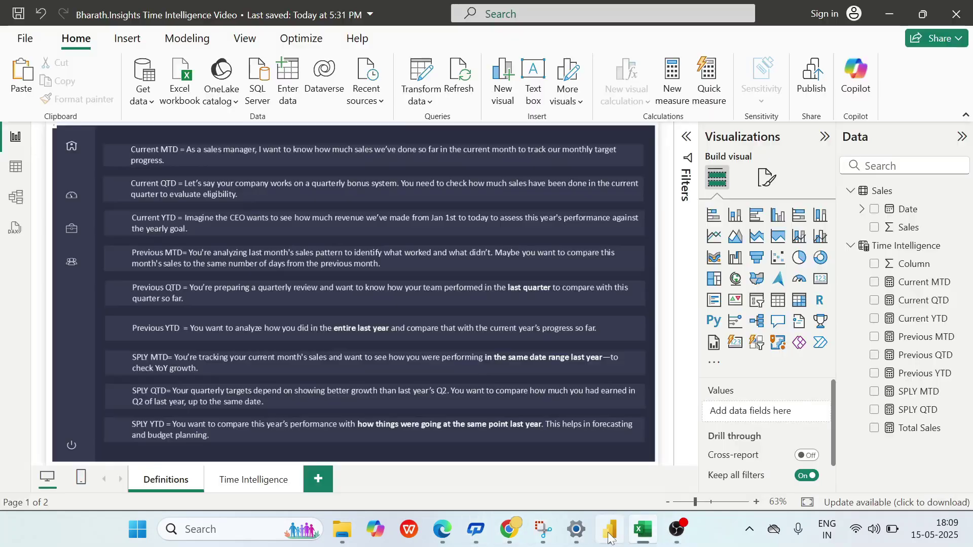
pyautogui.click(237, 482)
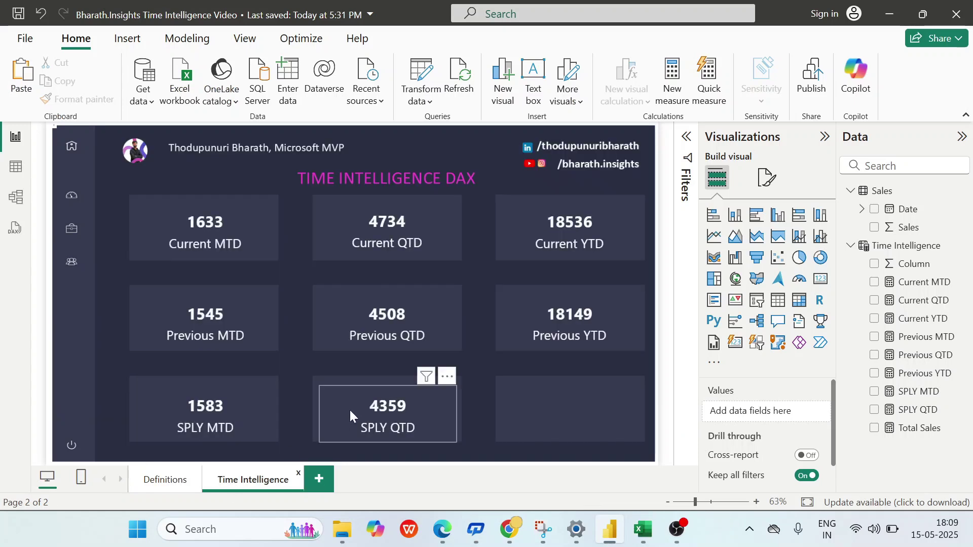
pyautogui.click(391, 411)
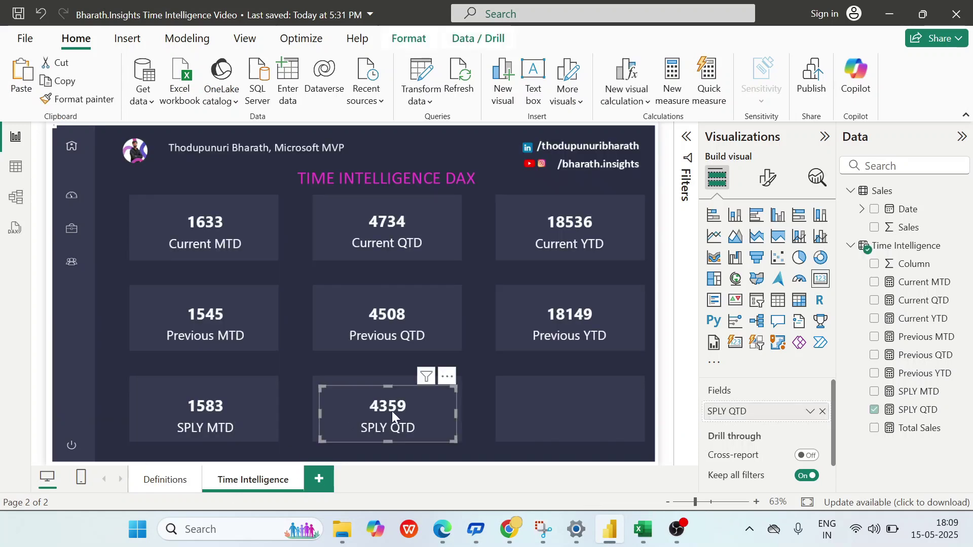
pyautogui.click(540, 412)
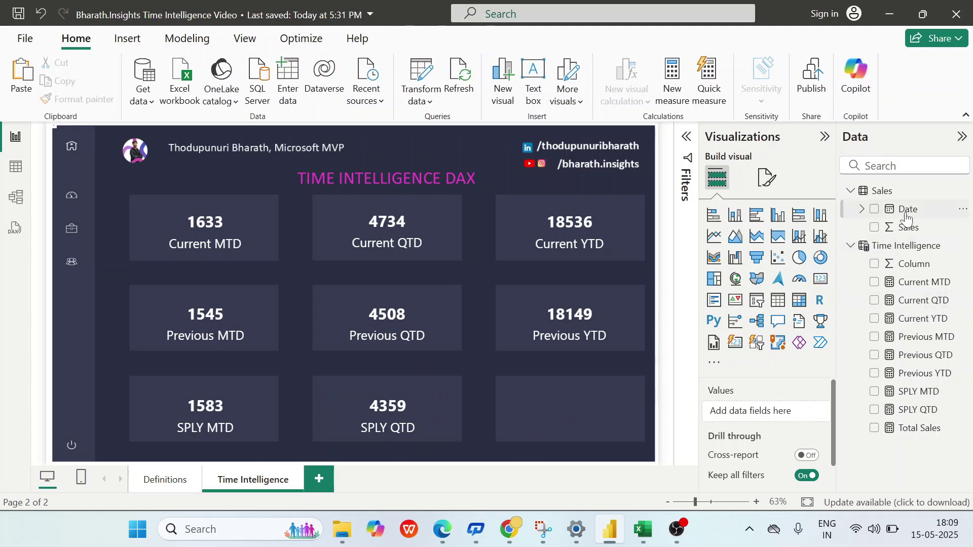
# Add a new measure to the Time Intelligence table and name it SPLY YTD.
pyautogui.click(963, 246)
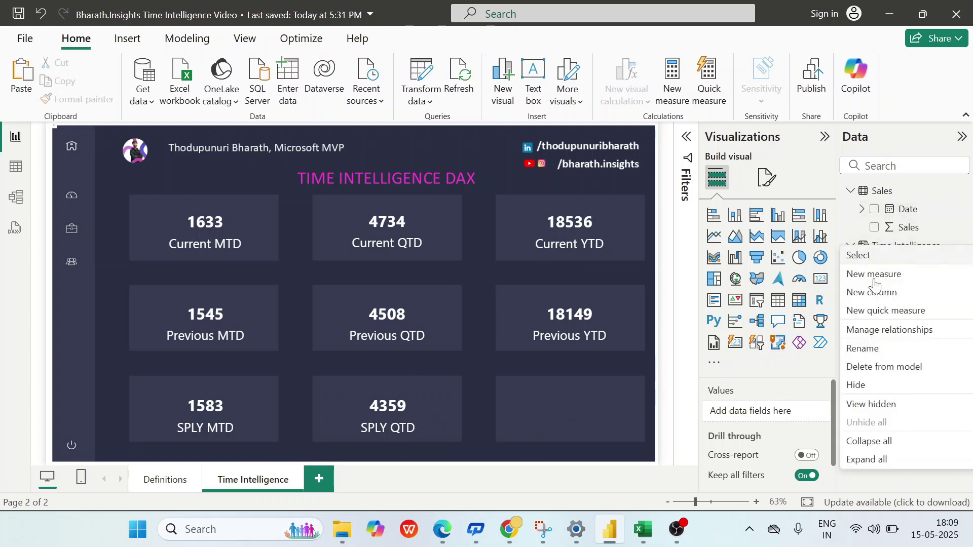
pyautogui.press('Escape')
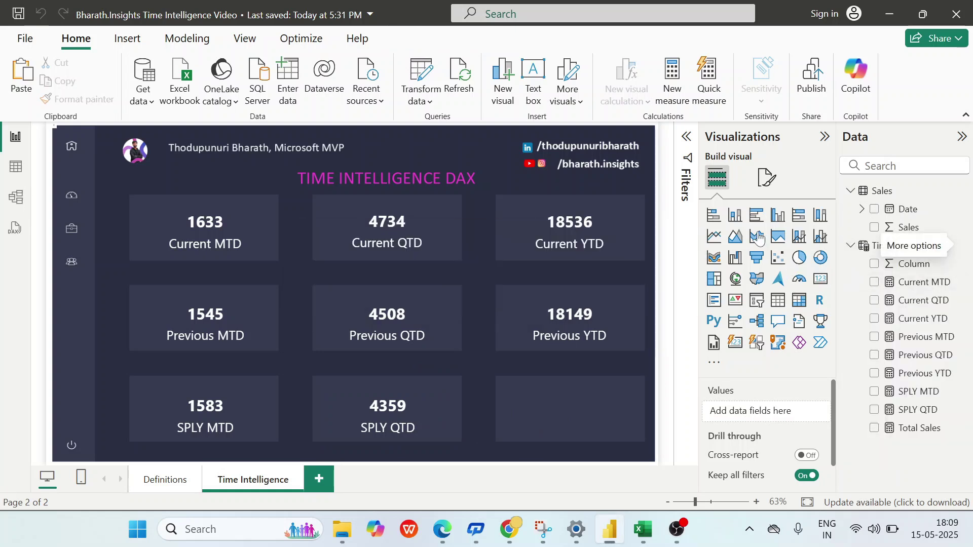
pyautogui.write('SMPY')
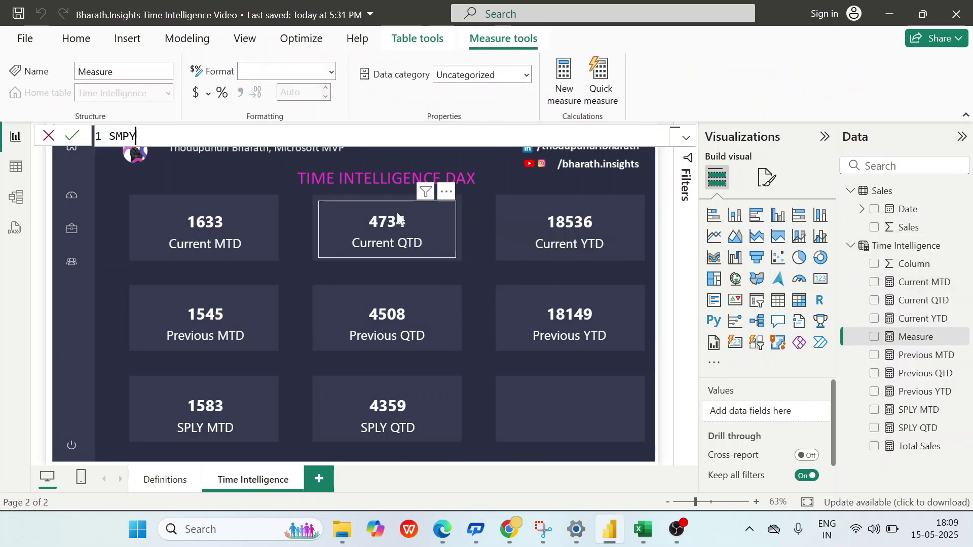
pyautogui.press('BackSpace')
pyautogui.press('BackSpace')
pyautogui.press('BackSpace')
pyautogui.press('BackSpace')
pyautogui.write('PLY YTD =')
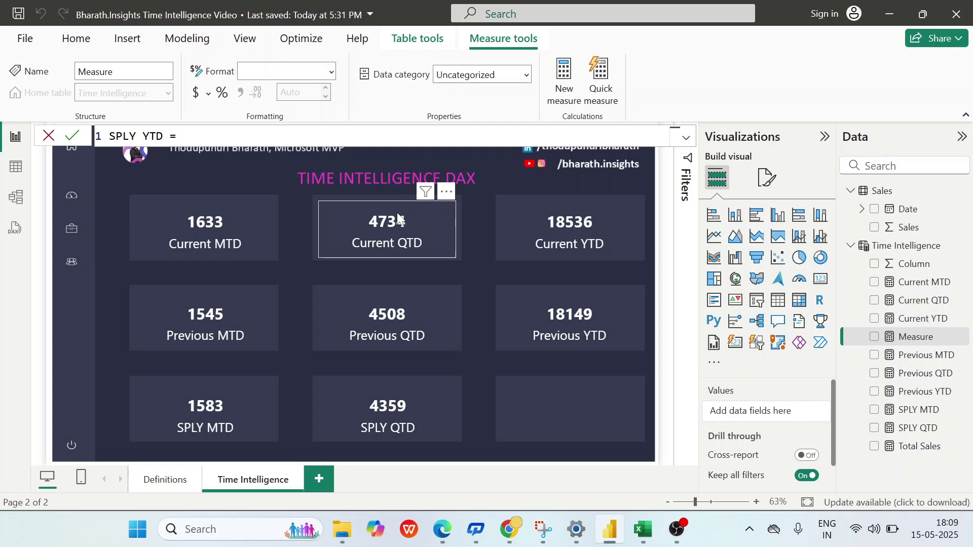
# Begin the SPLY YTD formula with CALCULATE, using the [Current YTD] measure as its expression.
pyautogui.write(' cal')
pyautogui.press('Tab')
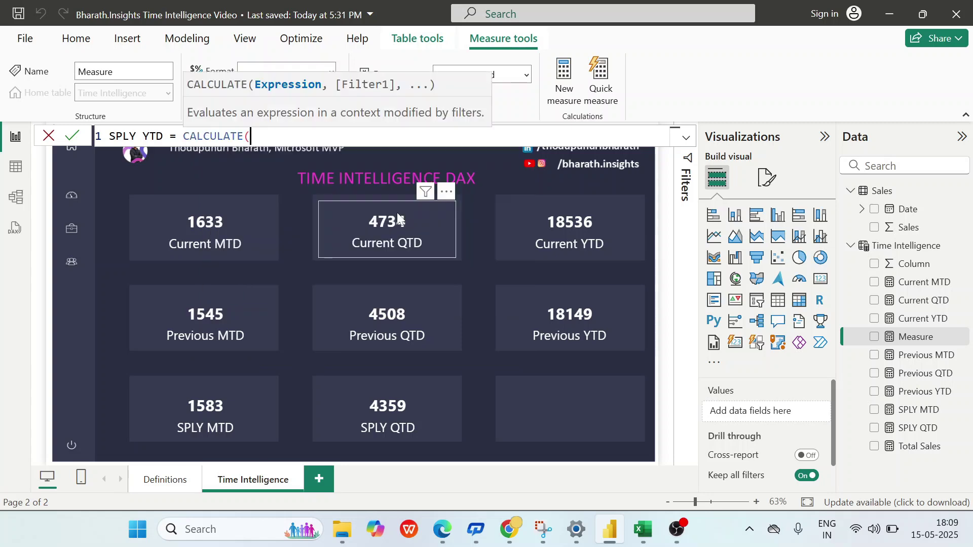
pyautogui.write('t')
pyautogui.press('BackSpace')
pyautogui.write('cu')
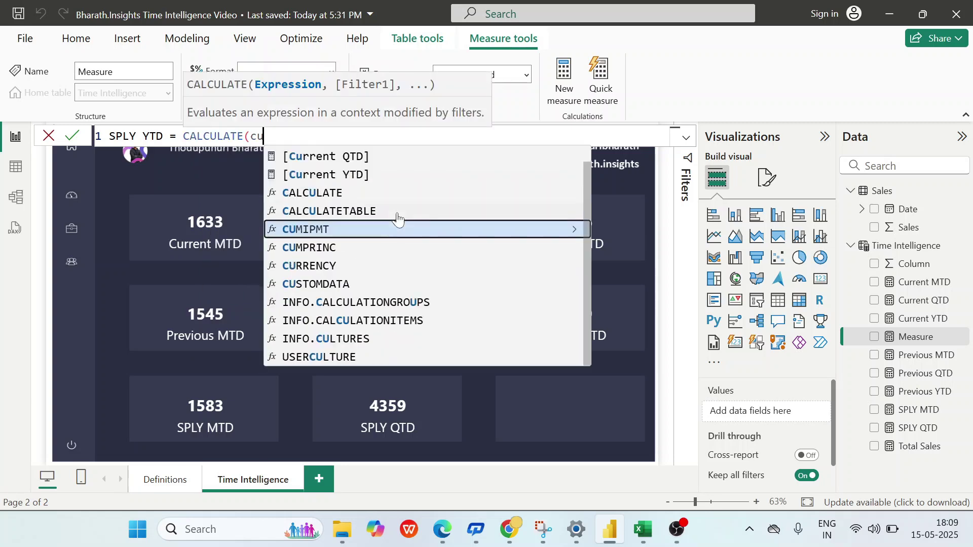
pyautogui.press('Up')
pyautogui.press('Up')
pyautogui.press('Up')
pyautogui.press('Tab')
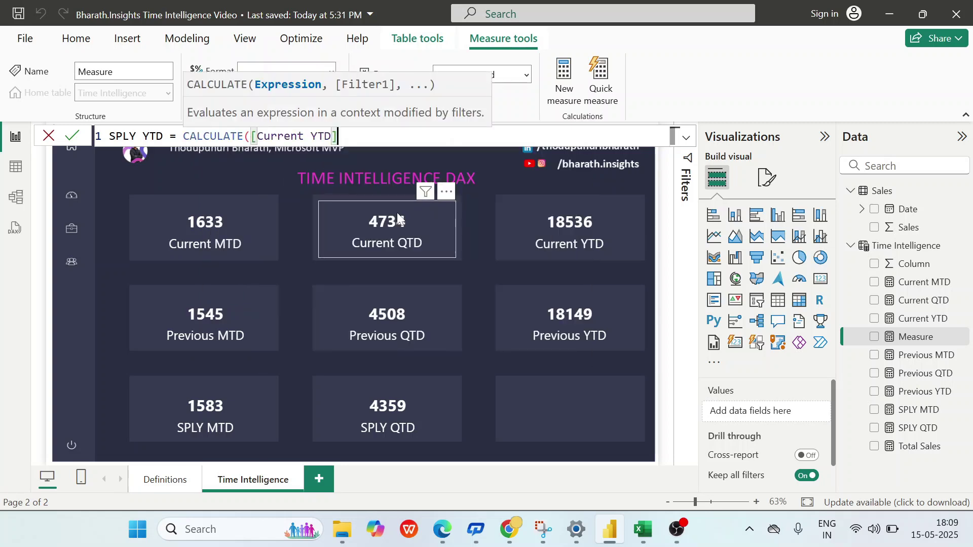
# Add SAMEPERIODLASTYEAR(Sales[Date]) as the filter of the SPLY YTD formula and commit the measure.
pyautogui.write(',same')
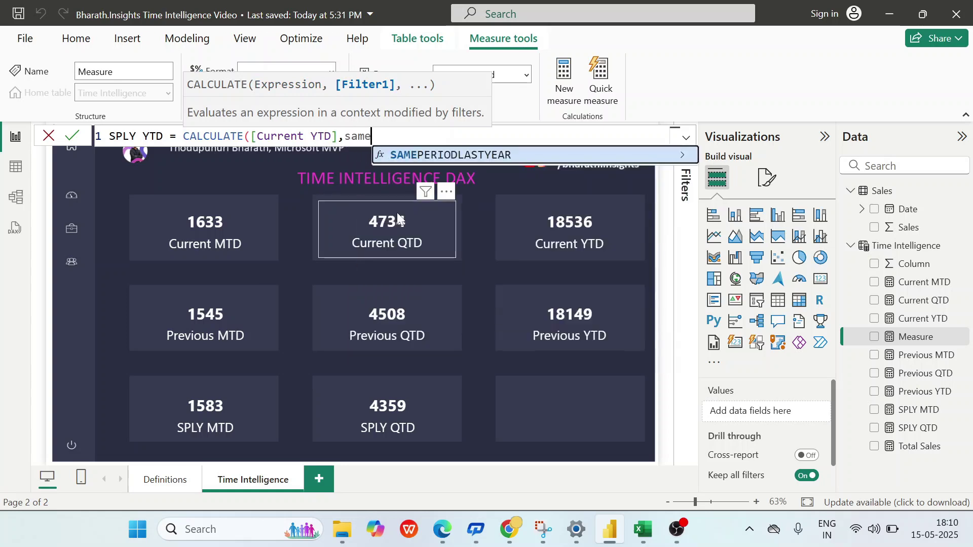
pyautogui.press('Tab')
pyautogui.write('sa')
pyautogui.press('BackSpace')
pyautogui.press('BackSpace')
pyautogui.write('date')
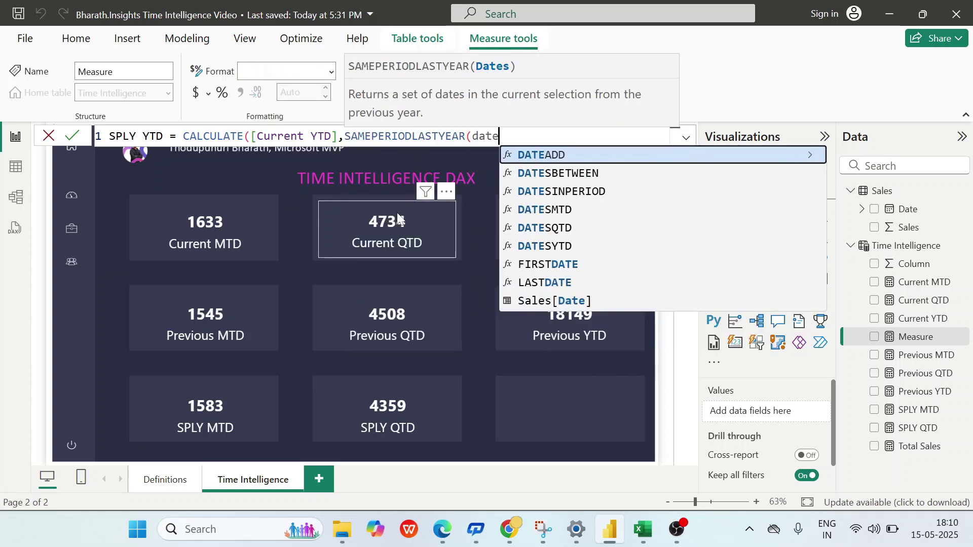
pyautogui.press('Up')
pyautogui.press('Tab')
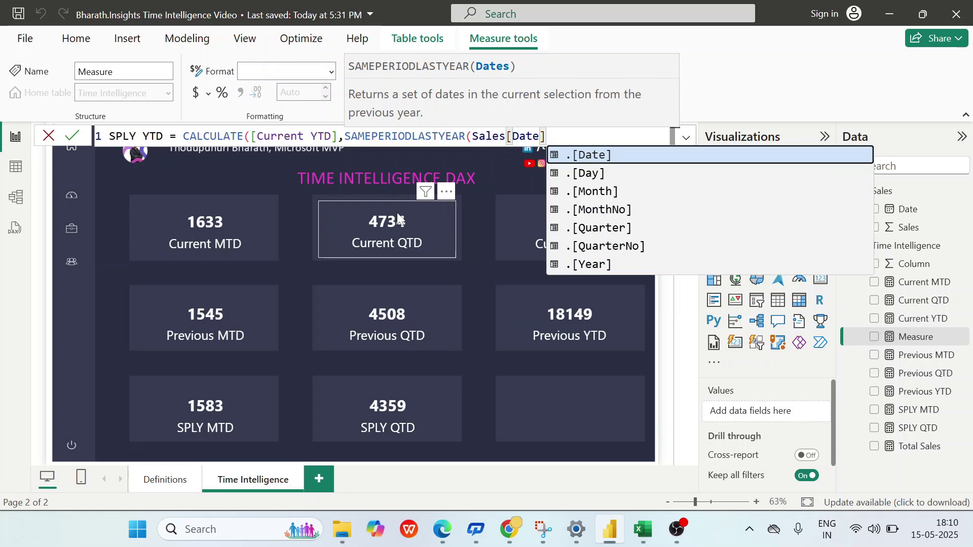
pyautogui.write('))')
pyautogui.press('Return')
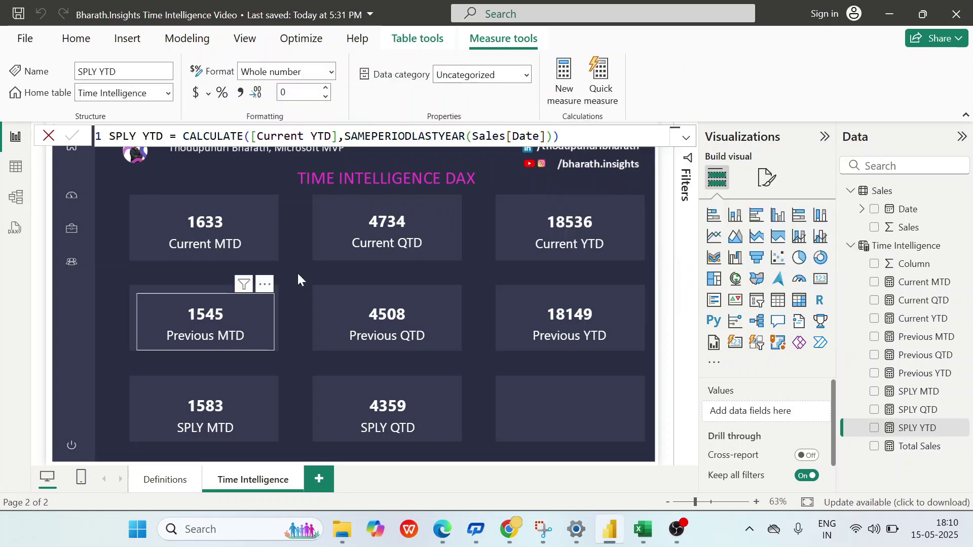
# Duplicate the SPLY QTD card into the last box of the third row and replace its field with SPLY YTD.
pyautogui.click(417, 423)
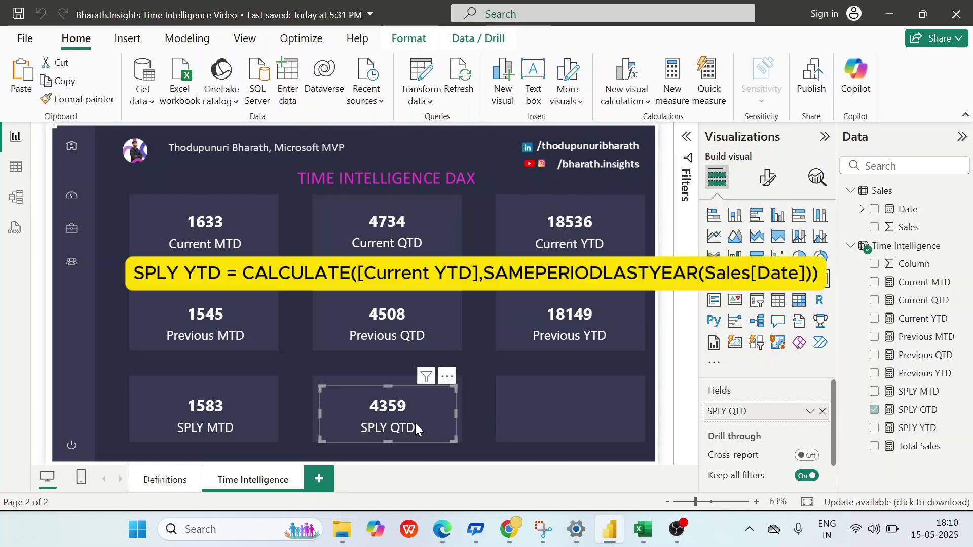
pyautogui.moveTo(415, 423); pyautogui.dragTo(610, 422)
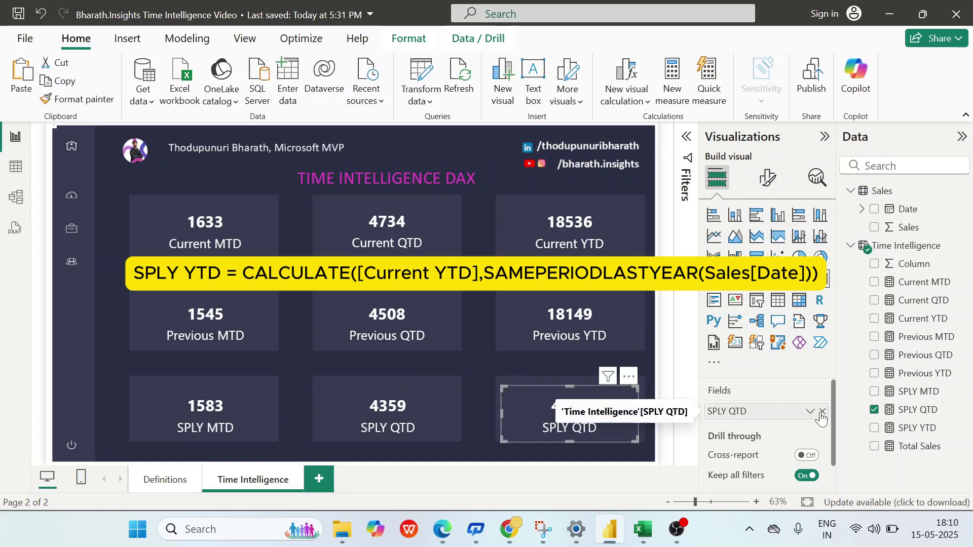
pyautogui.click(822, 412)
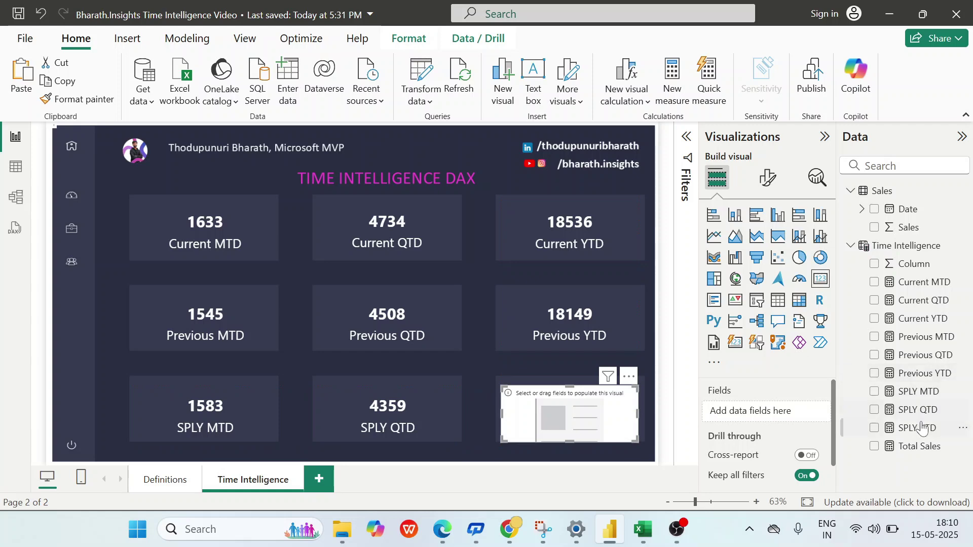
pyautogui.moveTo(918, 428); pyautogui.dragTo(777, 414)
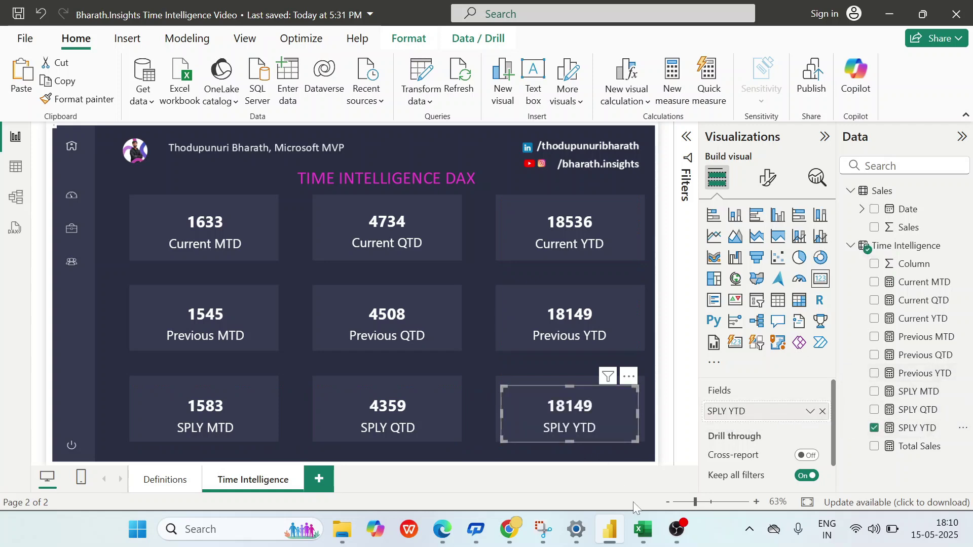
# Review the 2023 sales rows in Excel and the measure explanations on the Definitions page, and return to the Time Intelligence page in Power BI.
pyautogui.click(643, 530)
pyautogui.scroll(3, 117, 233)
pyautogui.scroll(11, 116, 233)
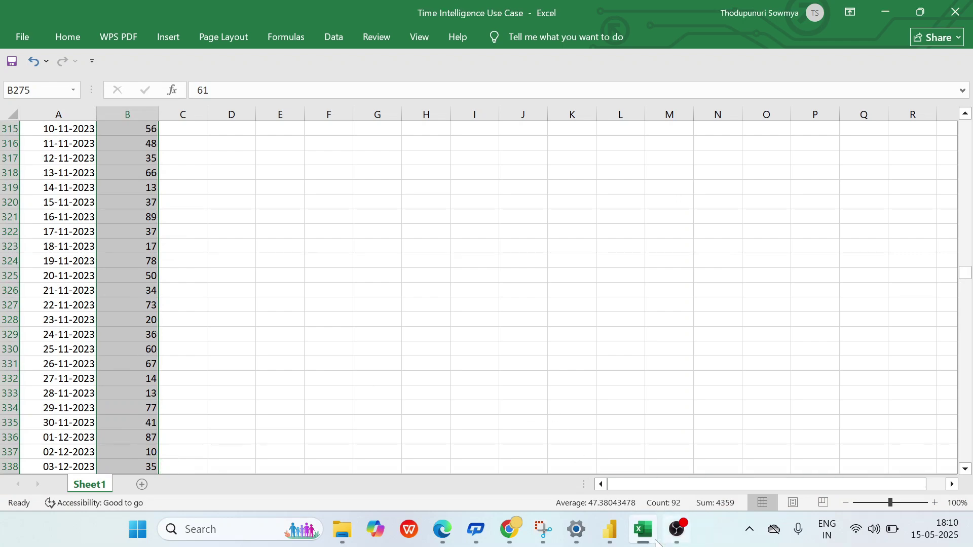
pyautogui.click(610, 530)
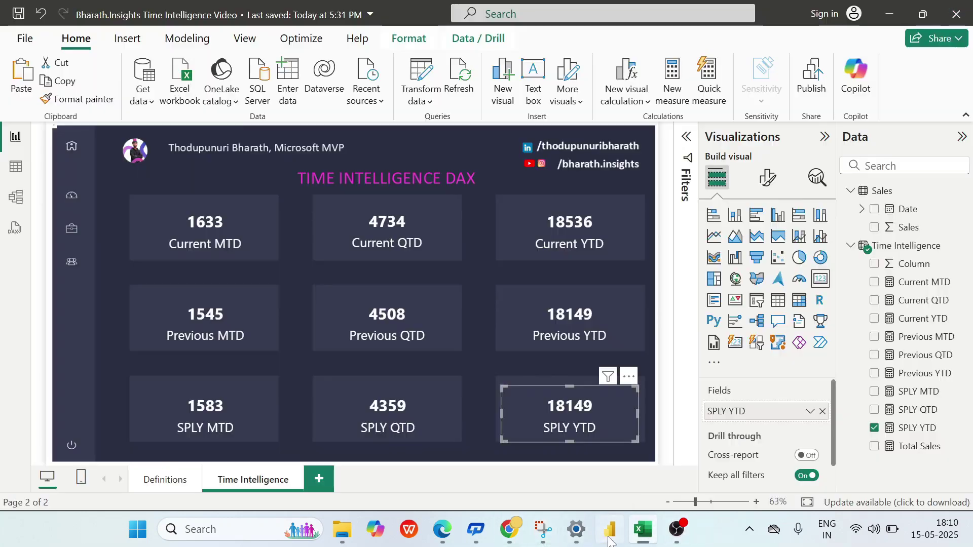
pyautogui.click(476, 256)
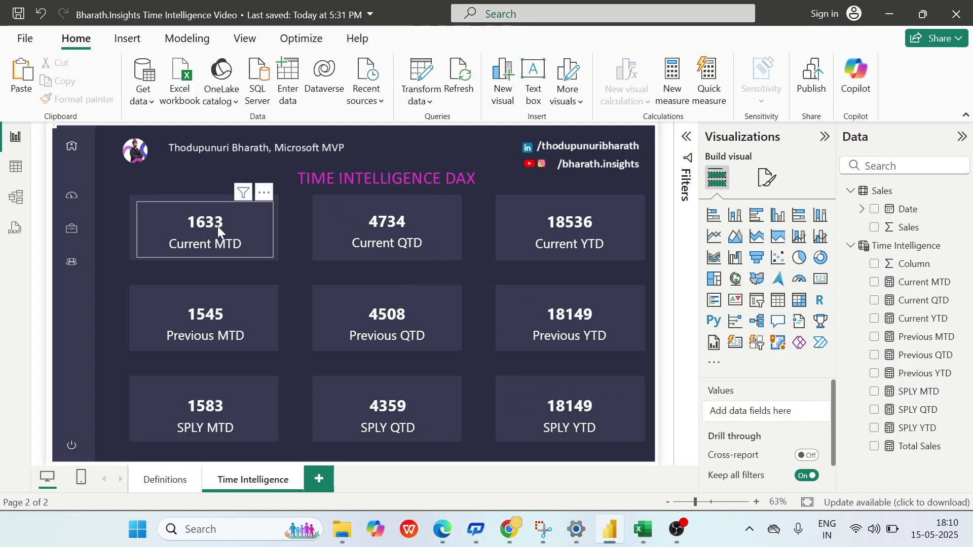
pyautogui.click(166, 483)
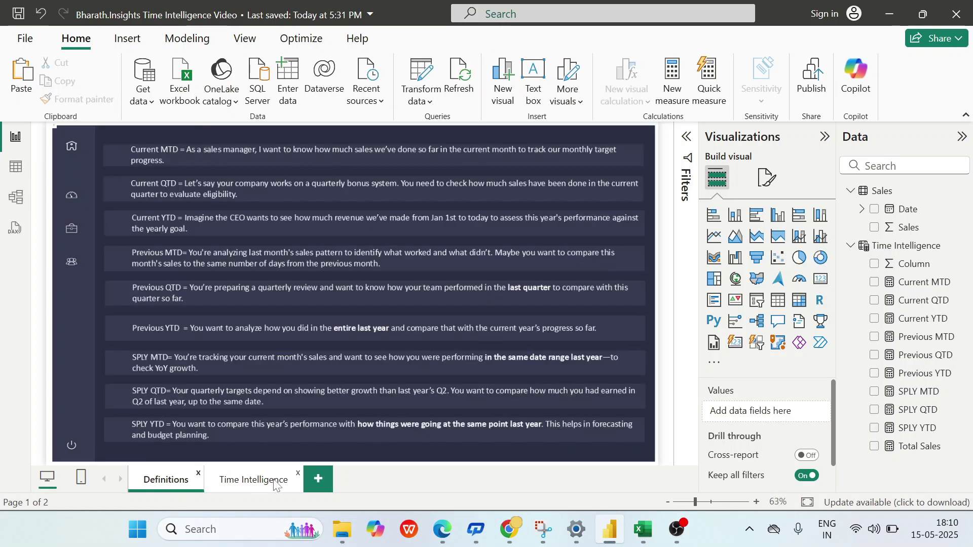
pyautogui.click(226, 486)
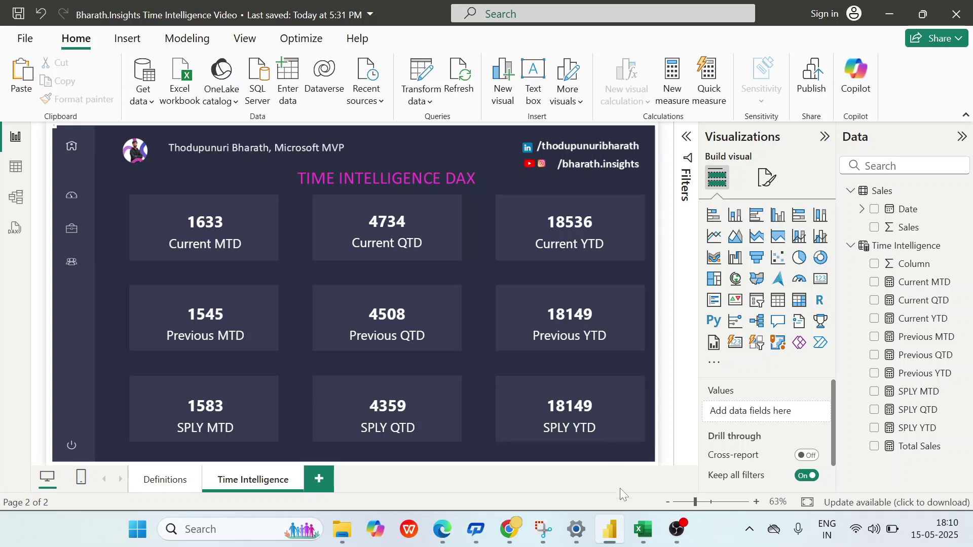
pyautogui.click(643, 529)
pyautogui.scroll(5, 112, 198)
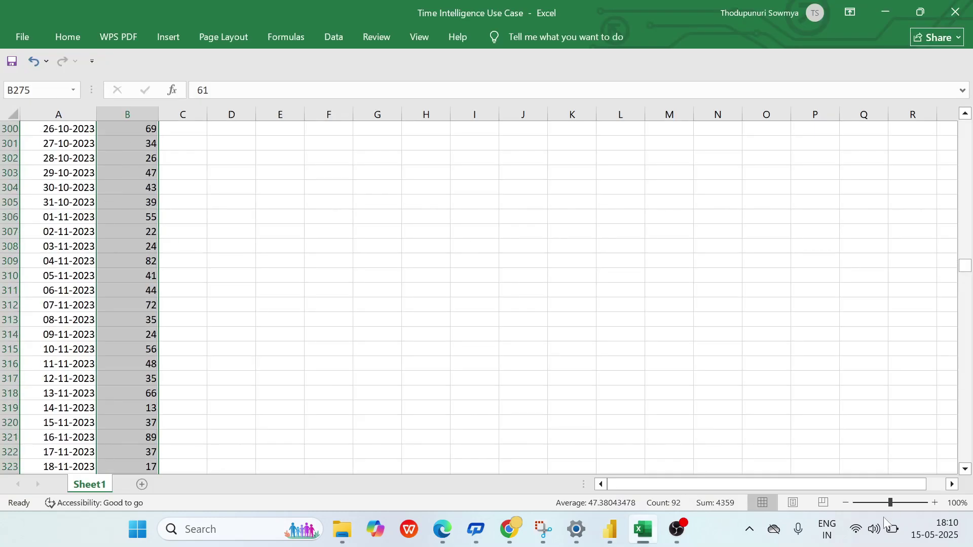
pyautogui.click(613, 535)
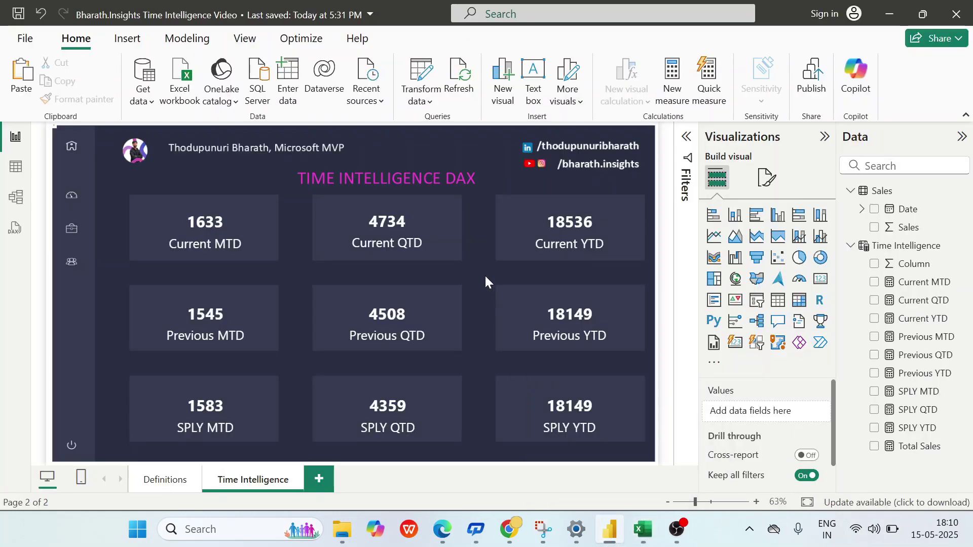